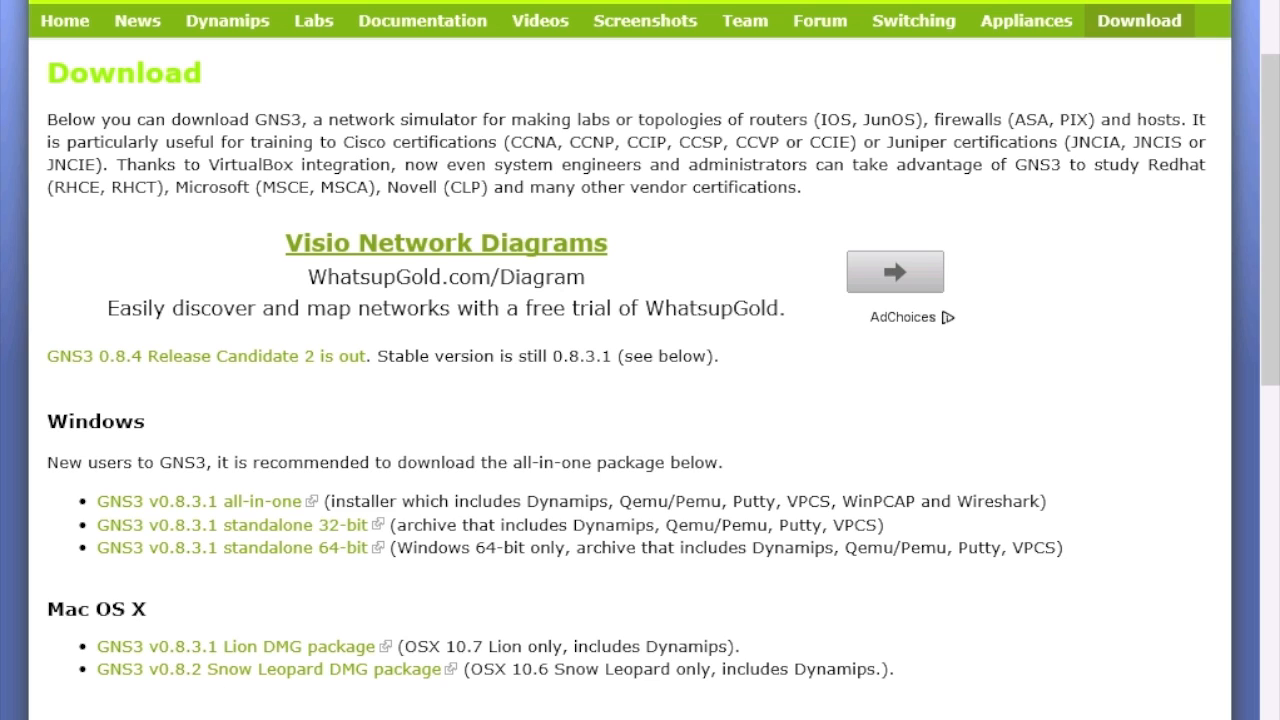
Step: Run the GNS3 0.8.3.1 all-in-one installer with the default Start Menu folder, components and location
key("alt+Tab")
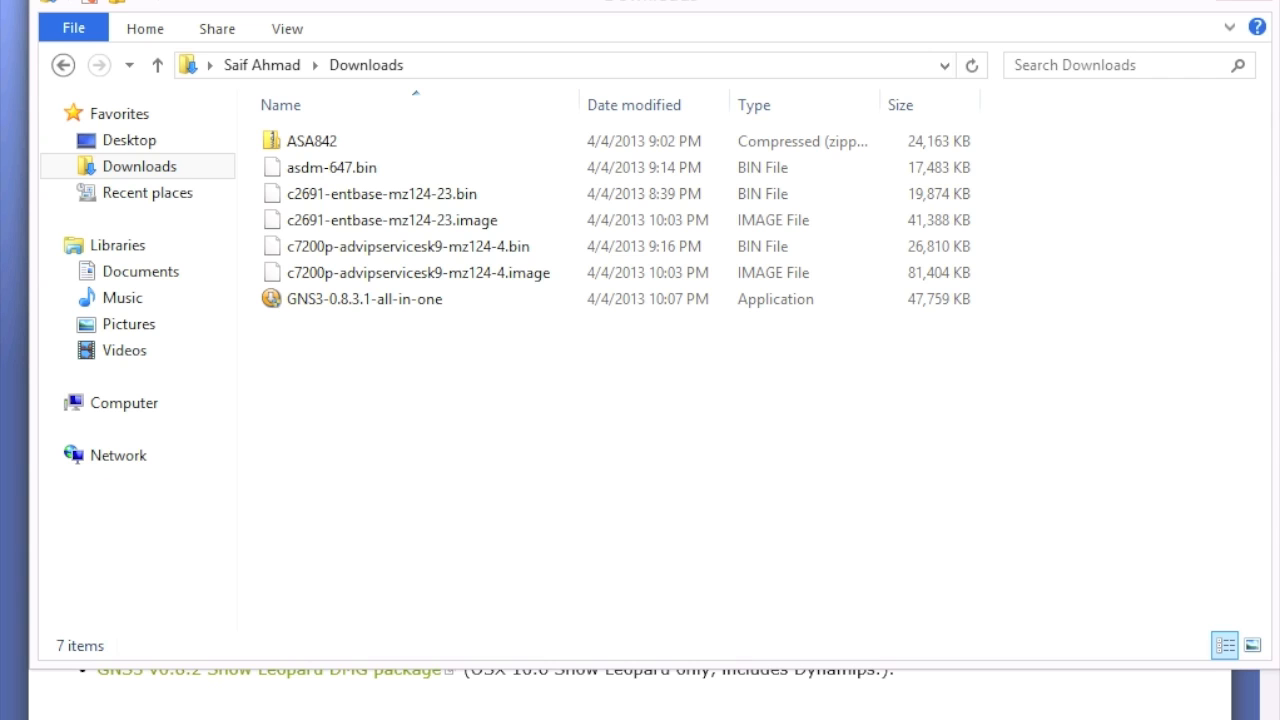
double_click(366, 297)
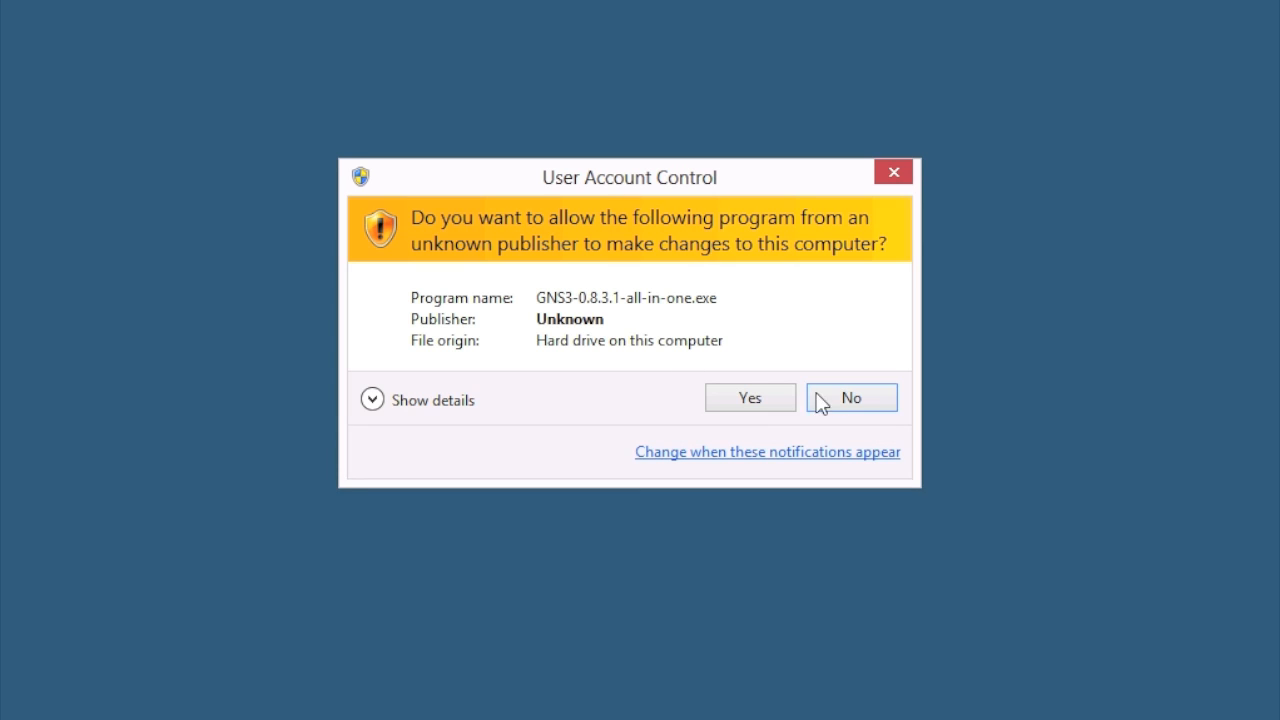
left_click(752, 397)
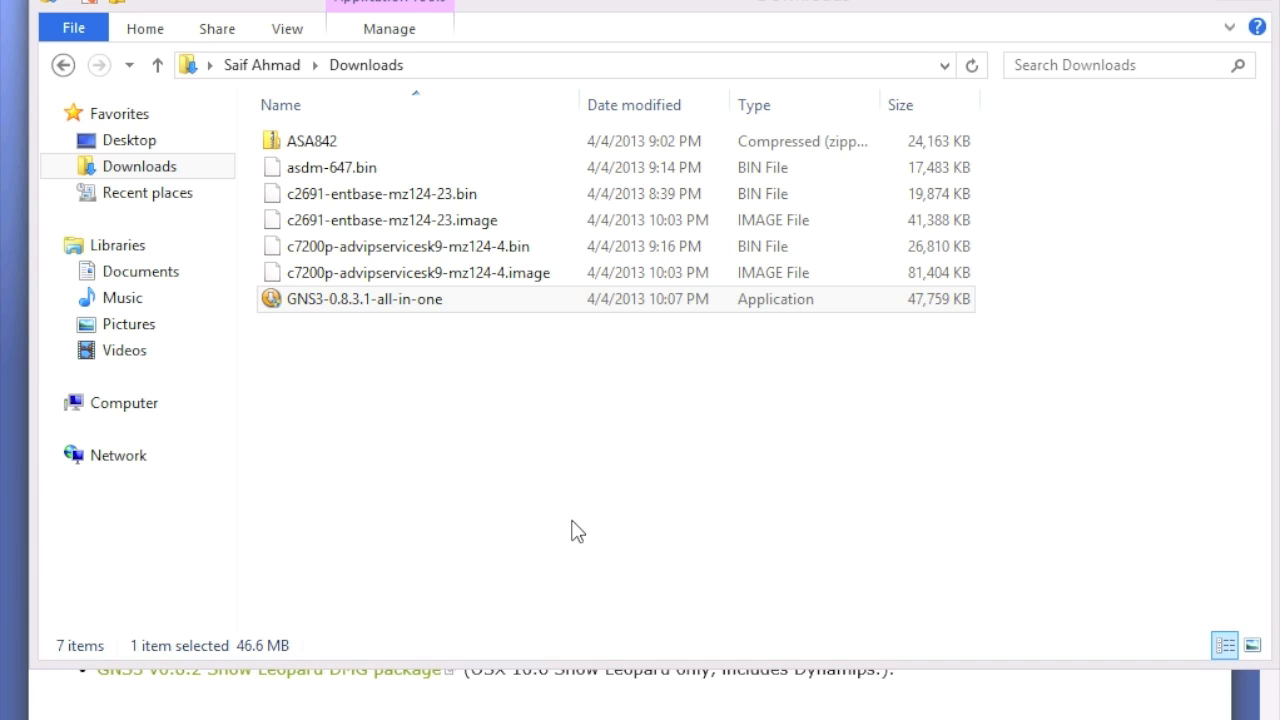
left_click(752, 555)
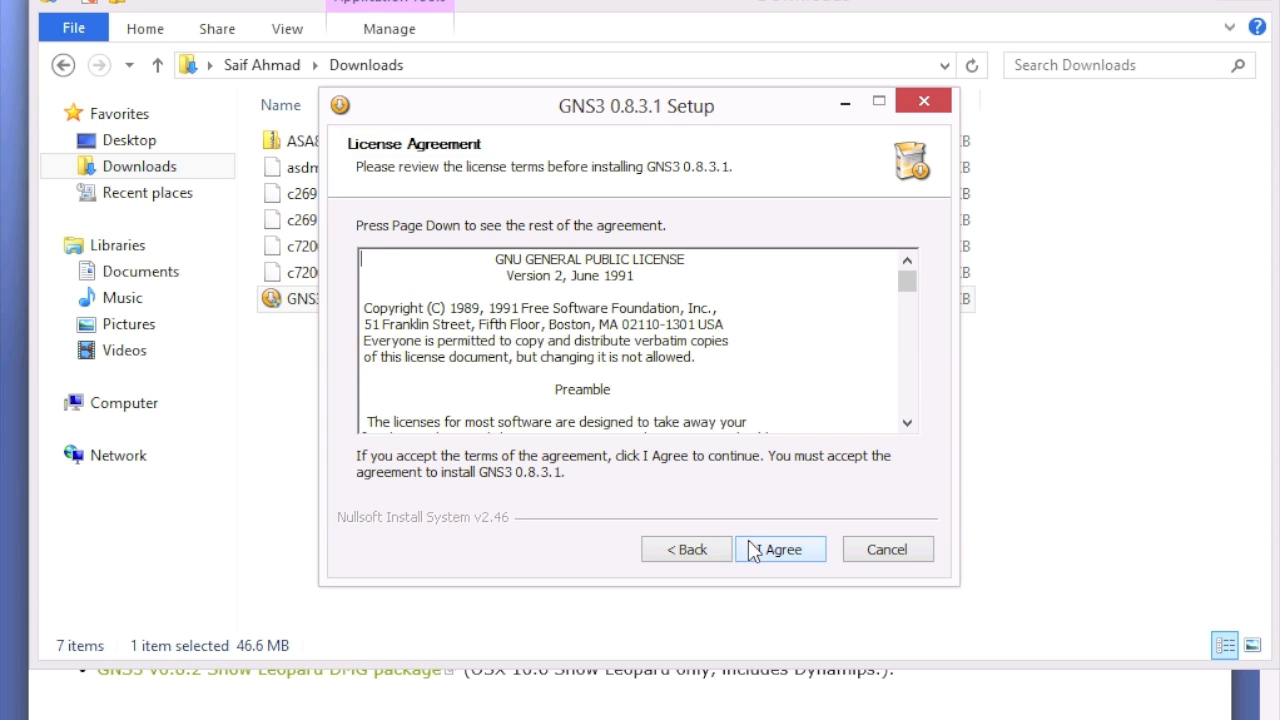
left_click(770, 556)
left_click(777, 552)
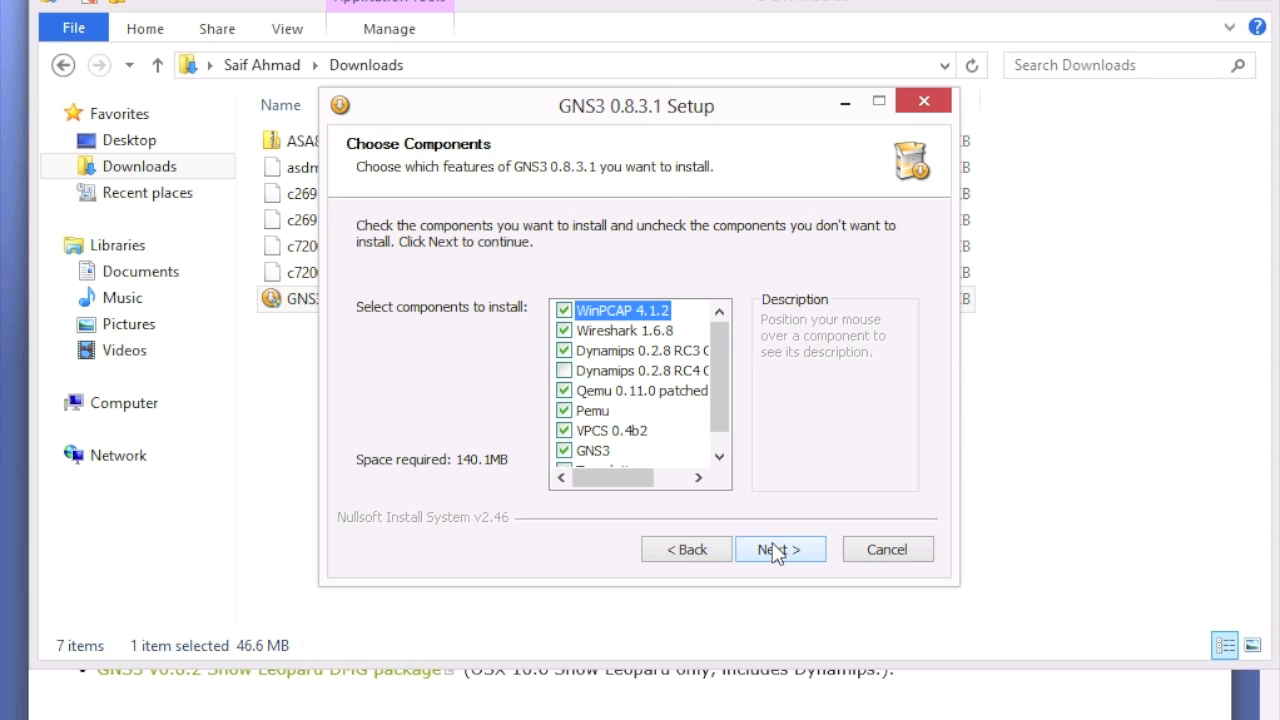
left_click(775, 550)
left_click(774, 548)
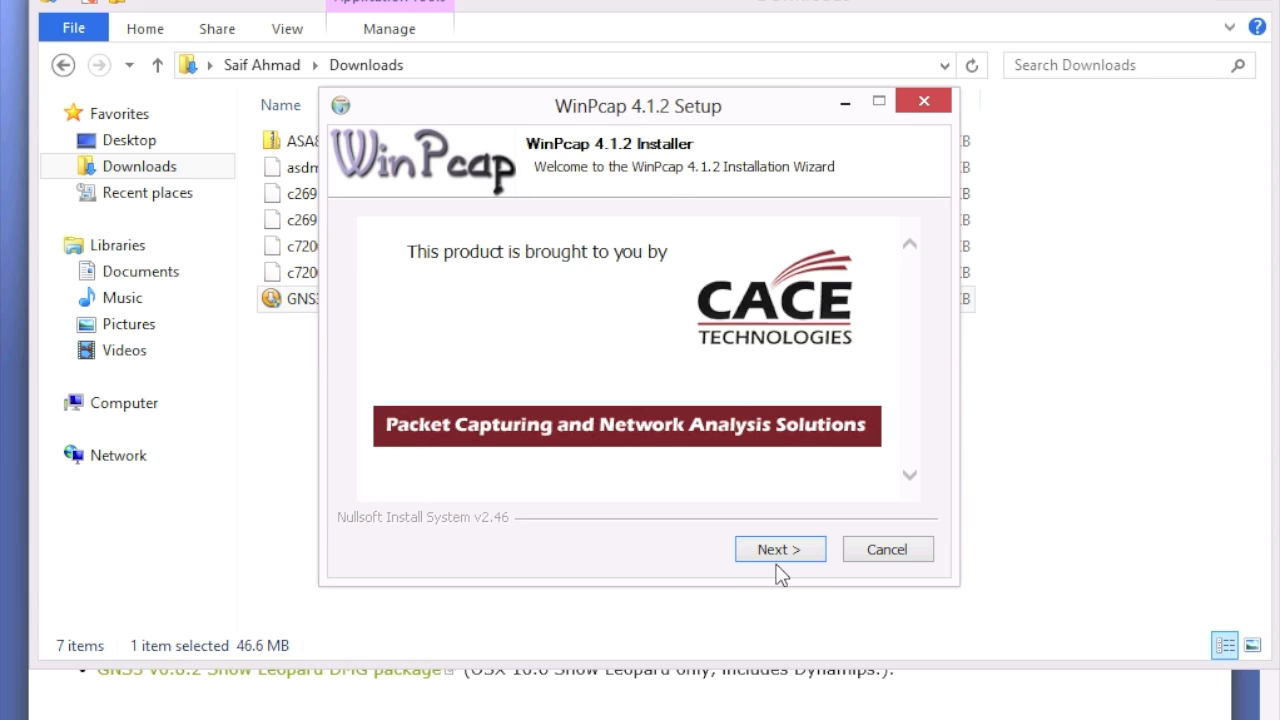
Step: Install WinPcap 4.1.2 with its driver starting at boot
left_click(783, 552)
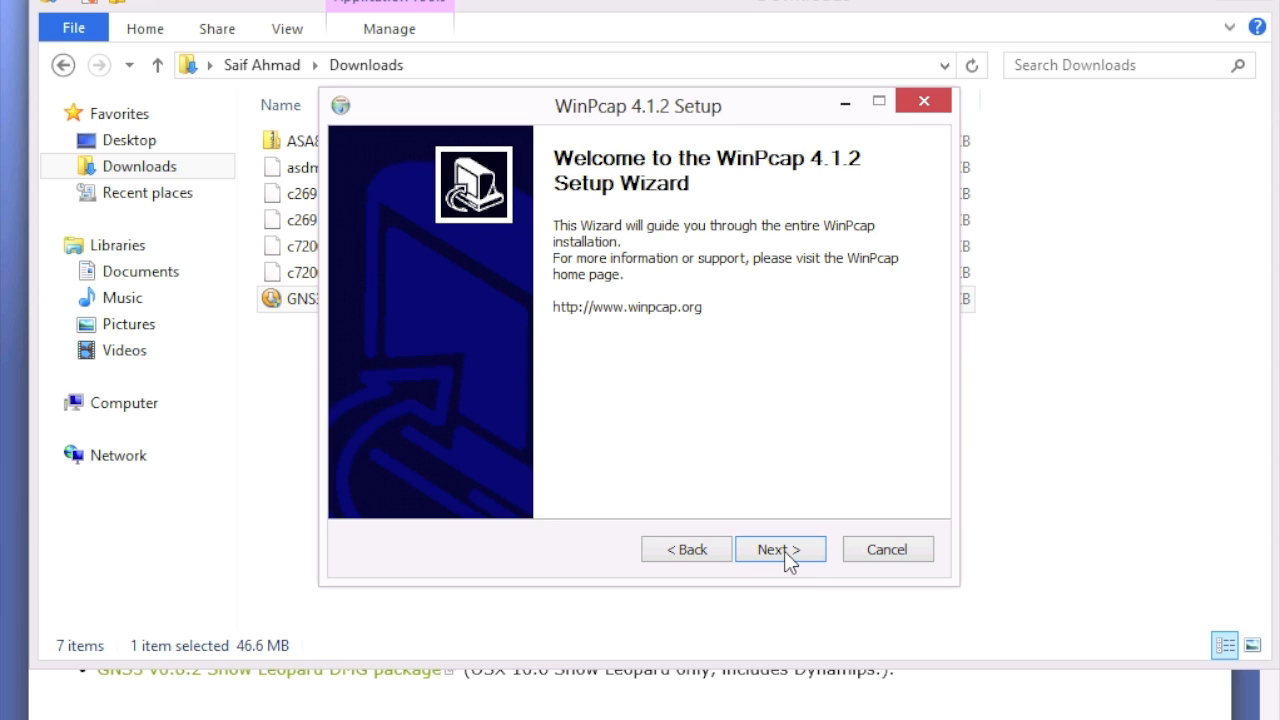
left_click(788, 556)
left_click(788, 556)
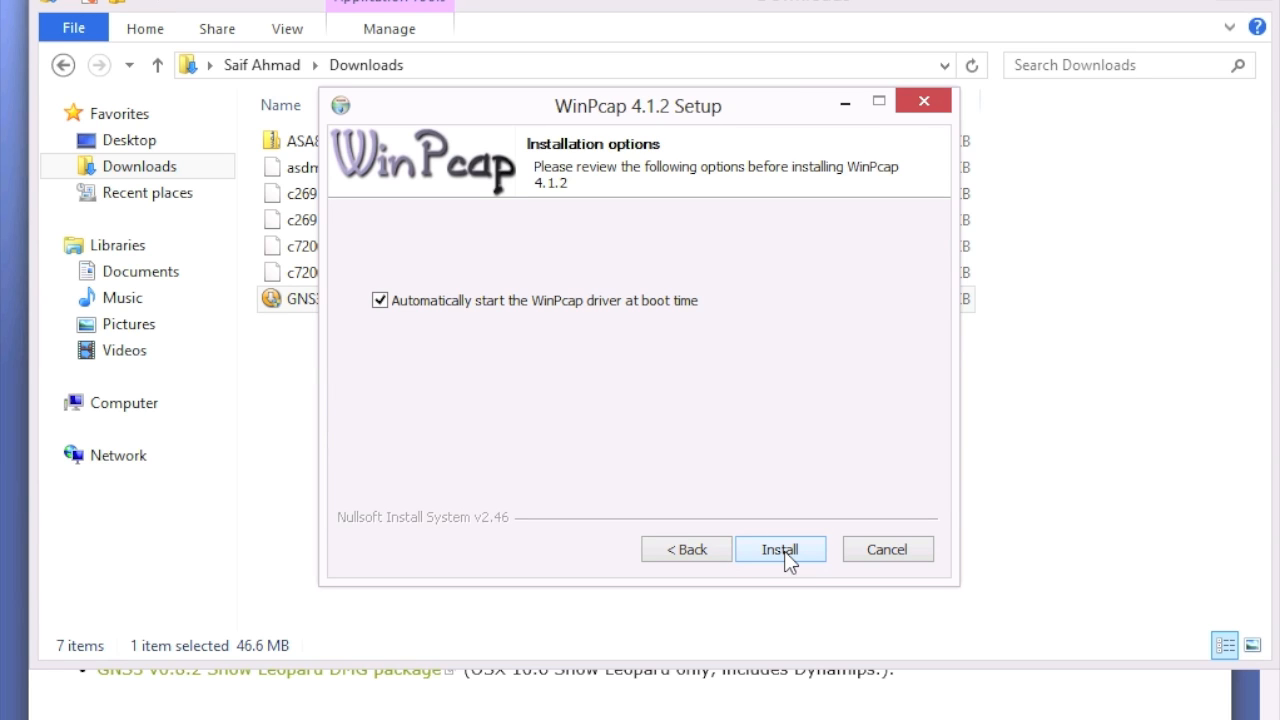
left_click(786, 552)
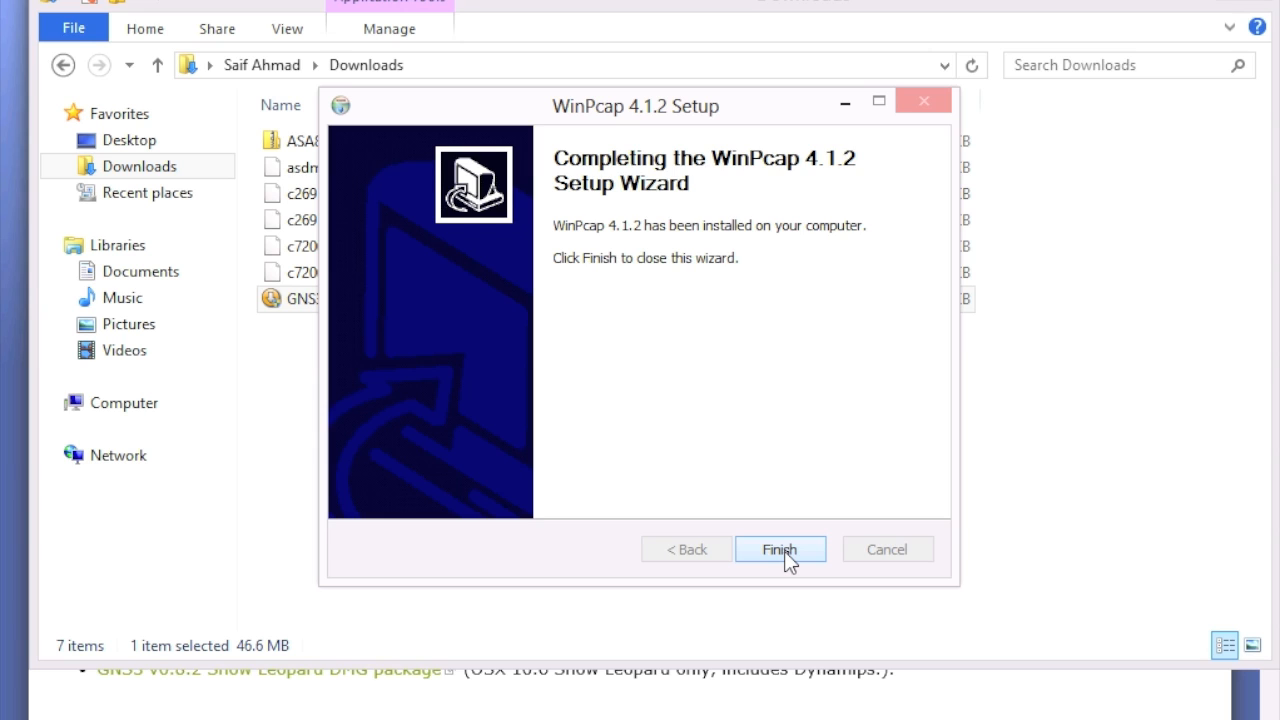
left_click(785, 553)
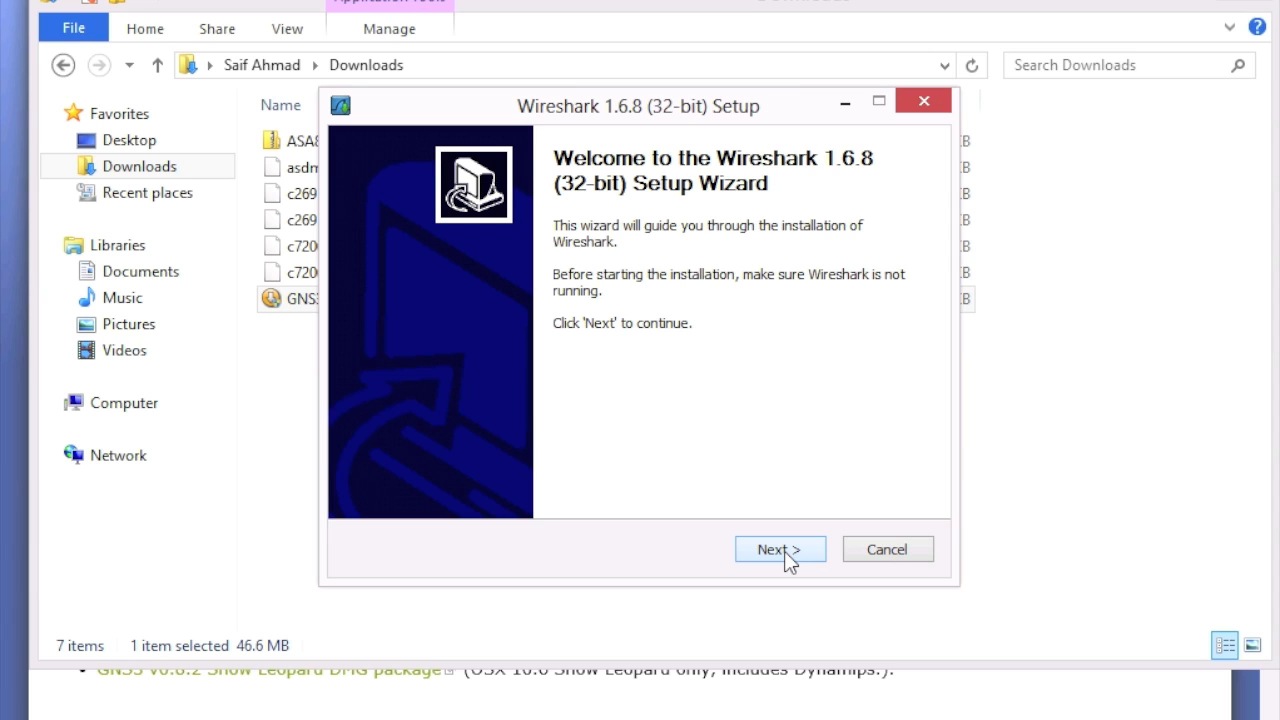
Step: Accept the Wireshark 1.6.8 license, let it install, and close its finished setup
left_click(784, 551)
left_click(784, 550)
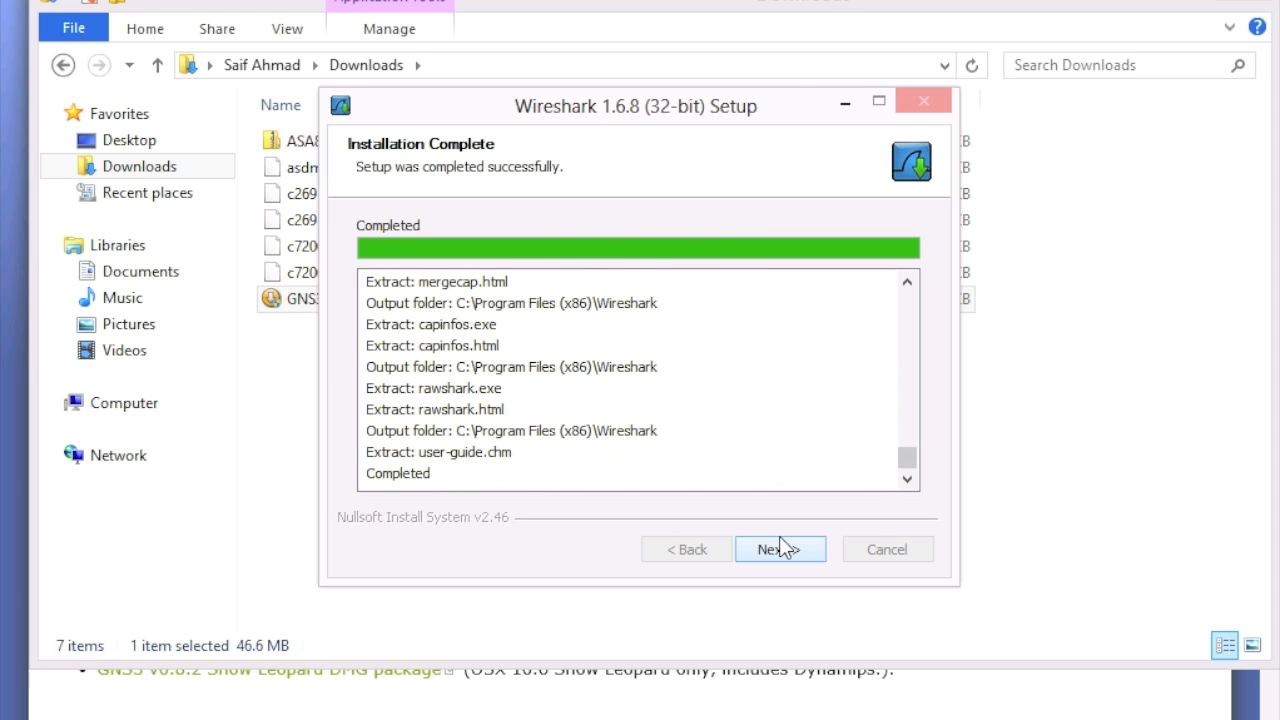
left_click(797, 548)
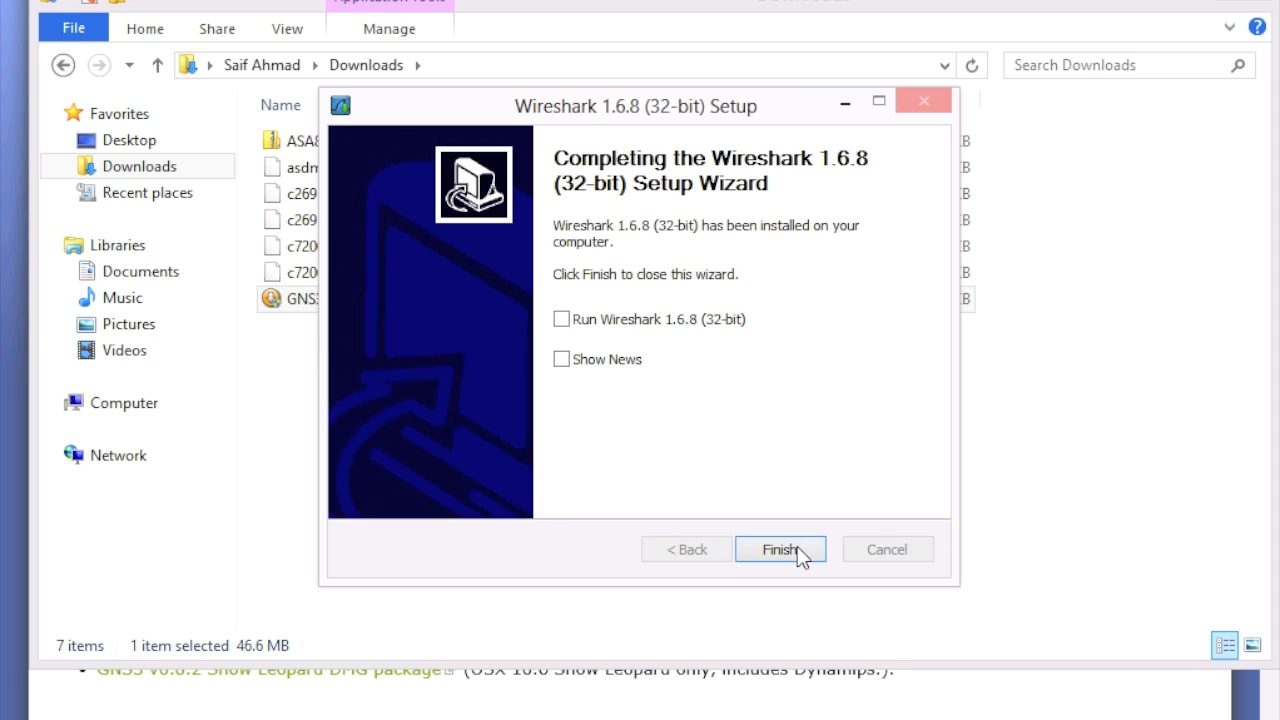
left_click(780, 550)
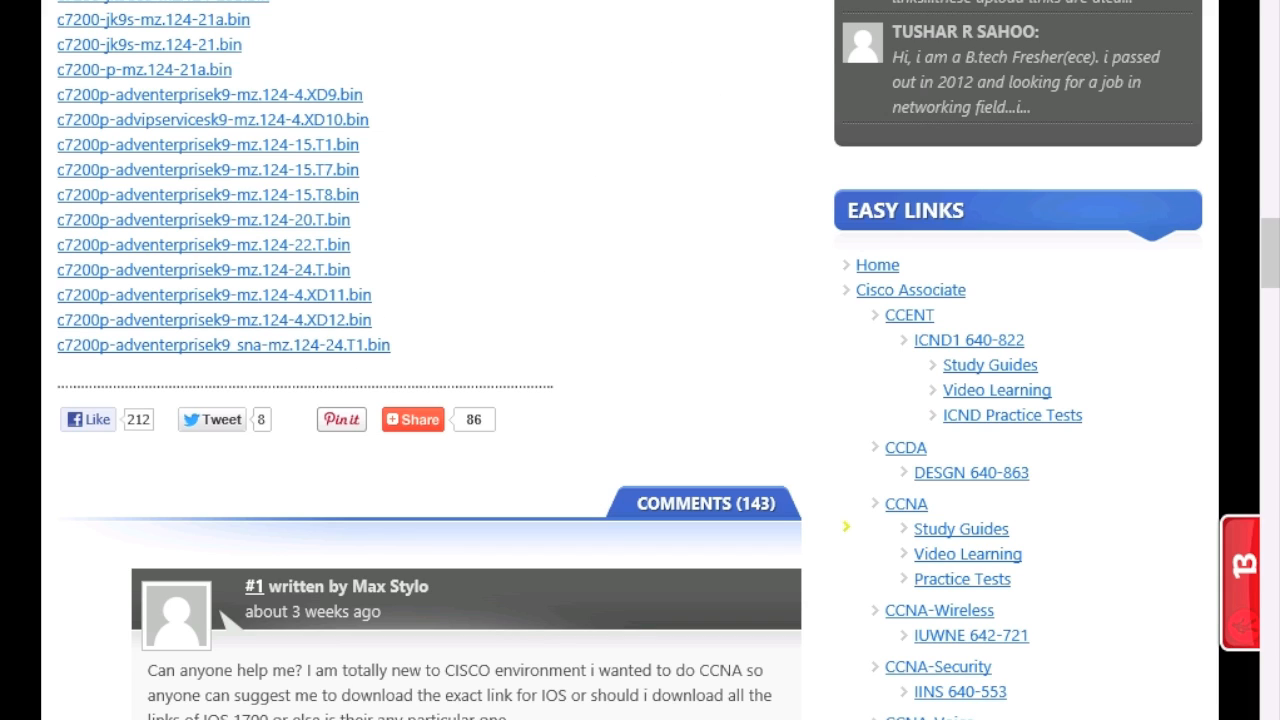
Step: Finish the GNS3 0.8.3.1 setup with Start GNS3 left checked
key("alt+Tab")
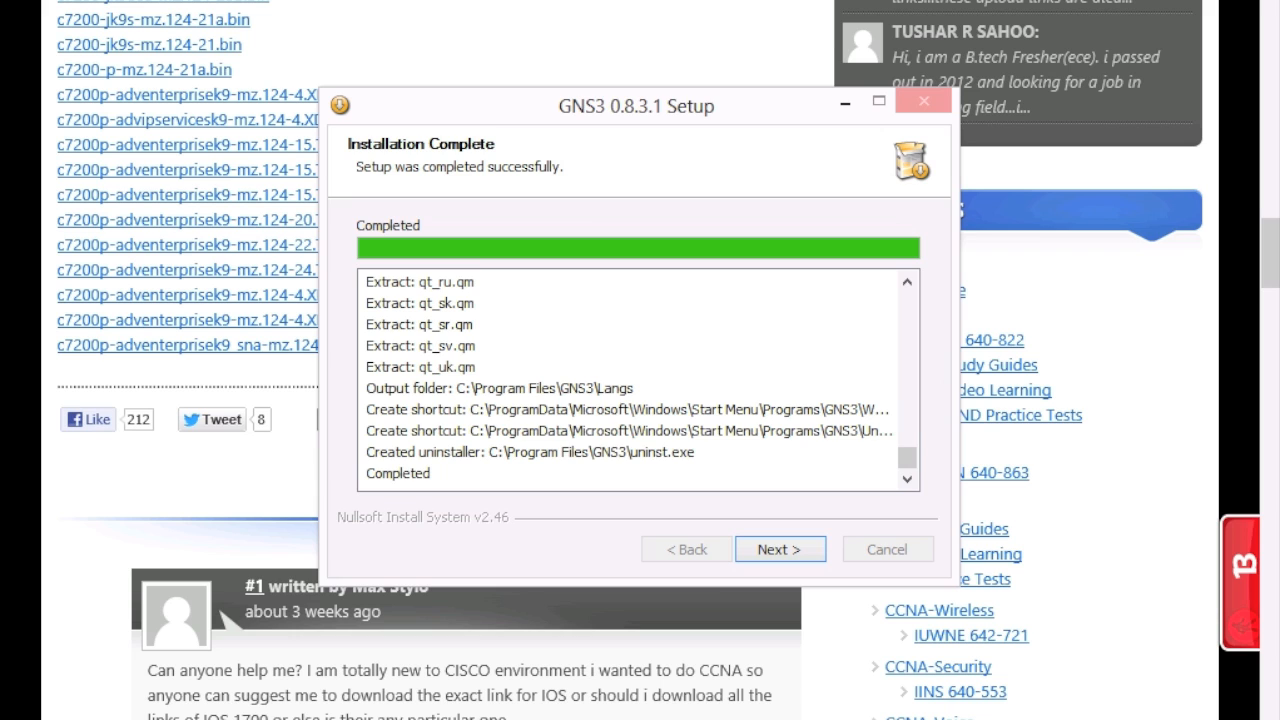
left_click(793, 552)
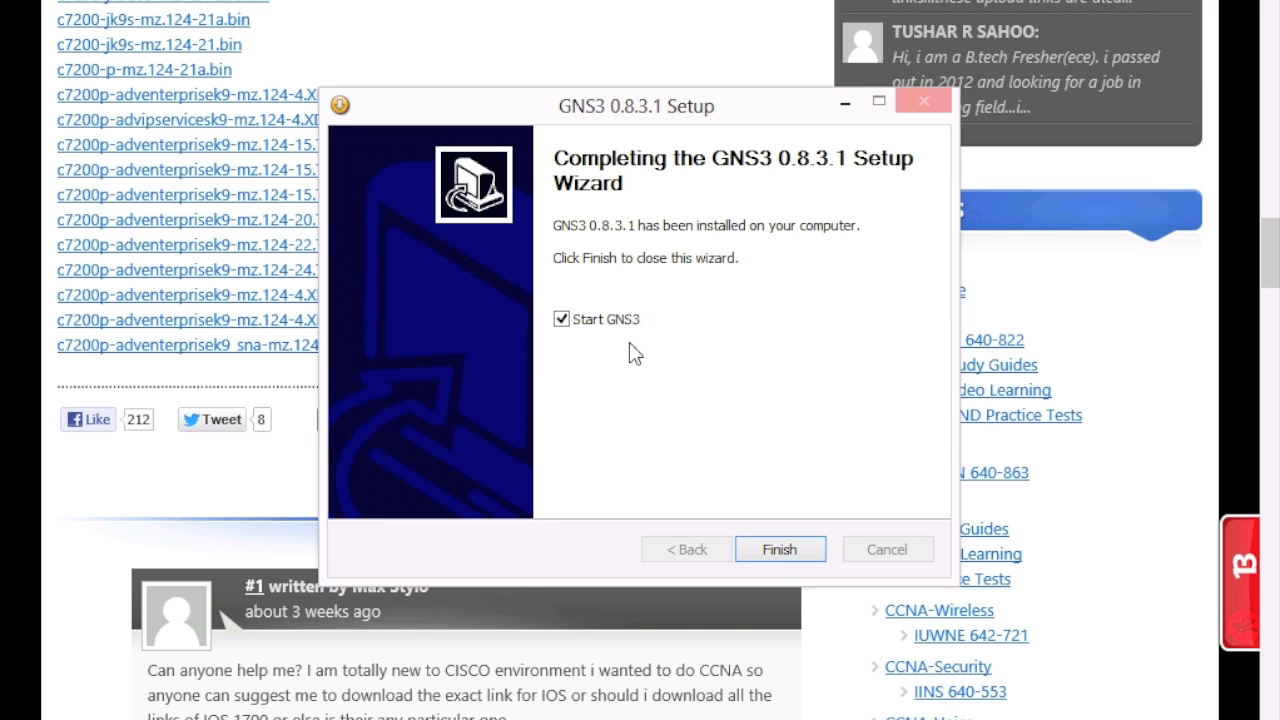
left_click(786, 549)
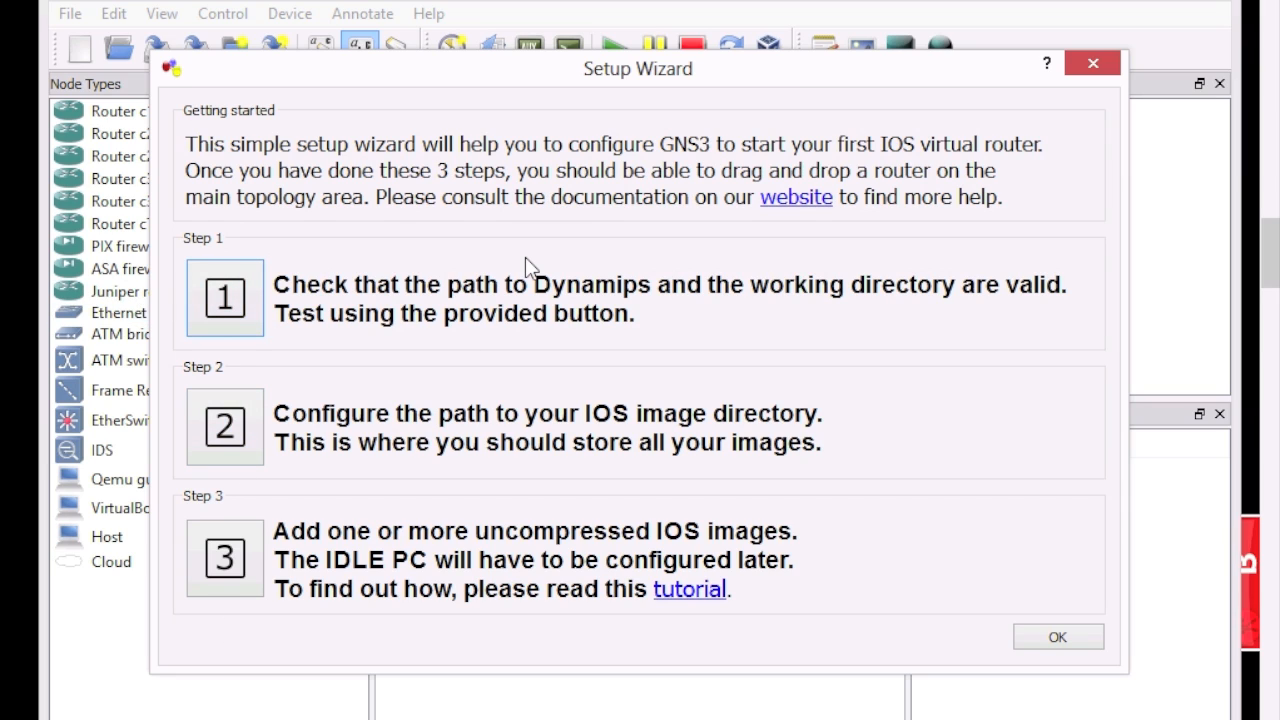
Step: Test that Dynamips 0.2.8-RC3 starts with the default paths, declining to create project directories
left_click(243, 306)
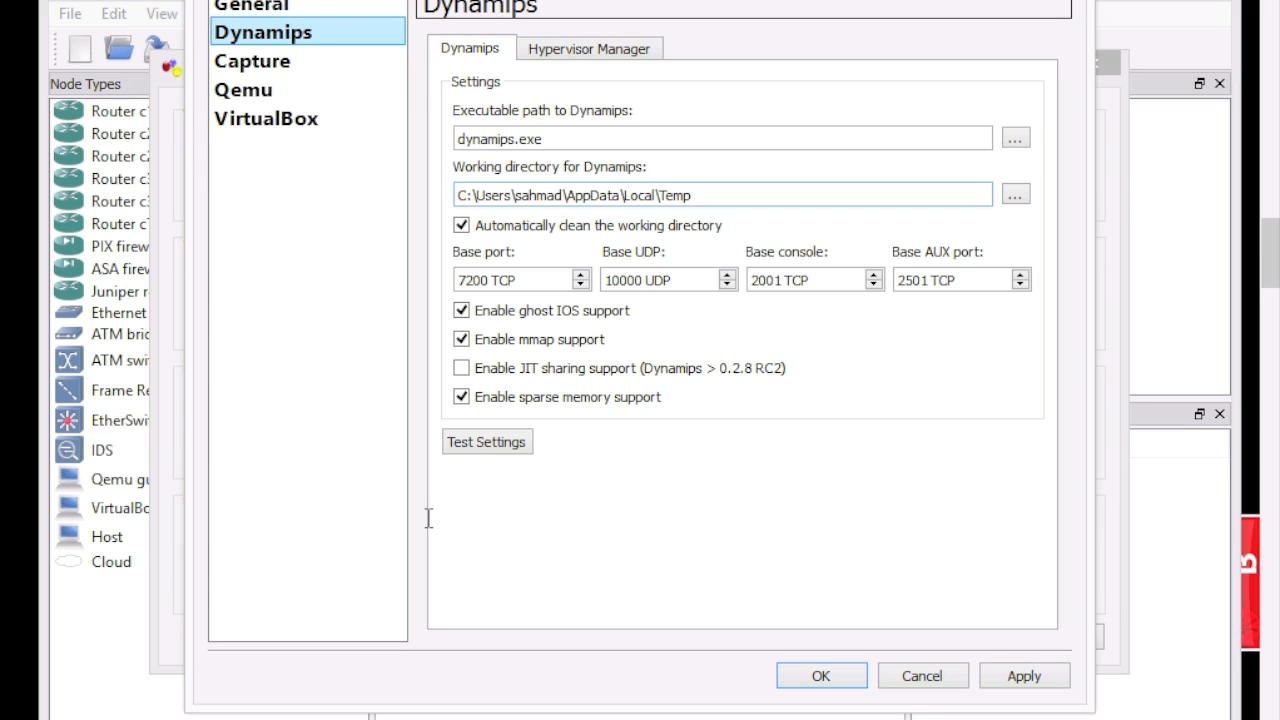
left_click(500, 450)
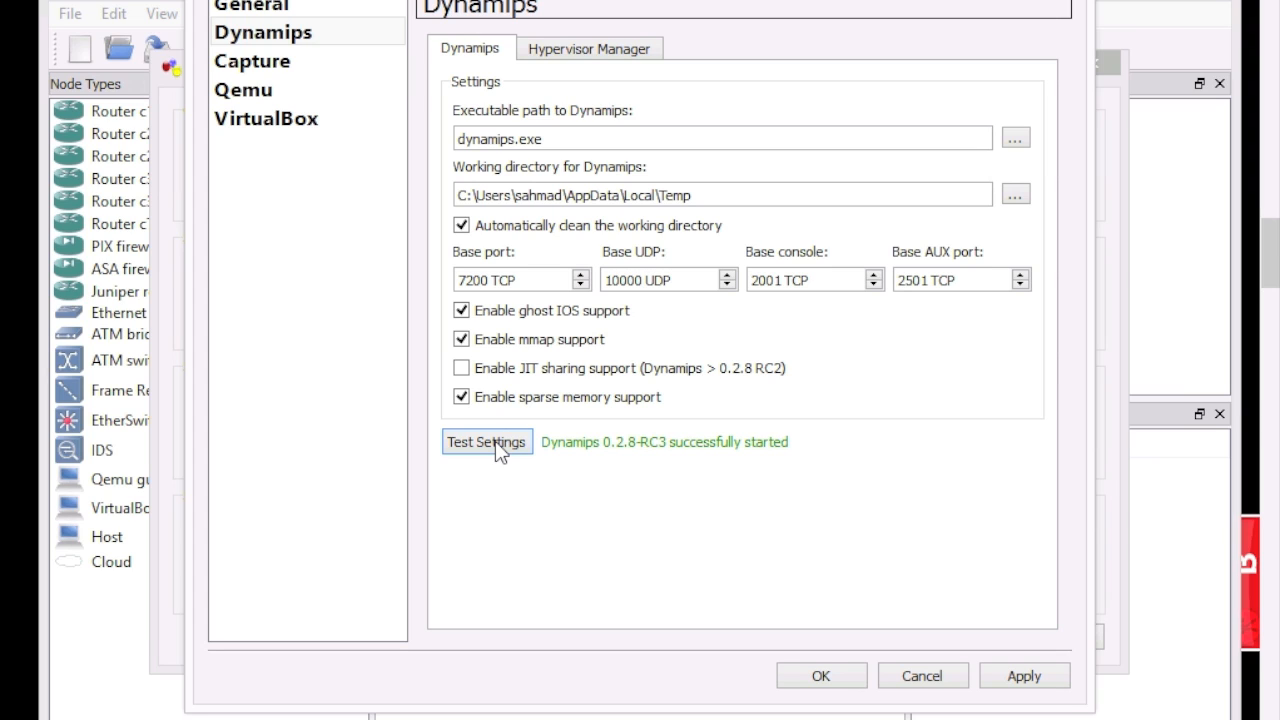
left_click(838, 678)
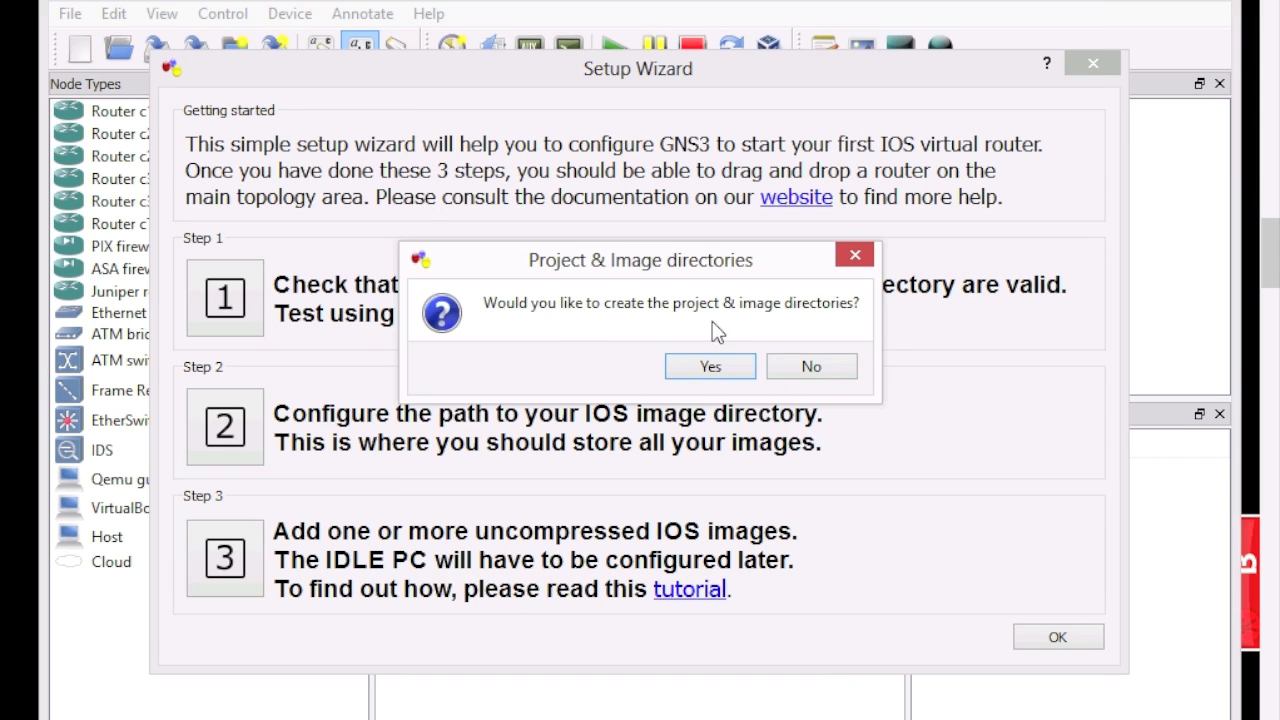
left_click(812, 366)
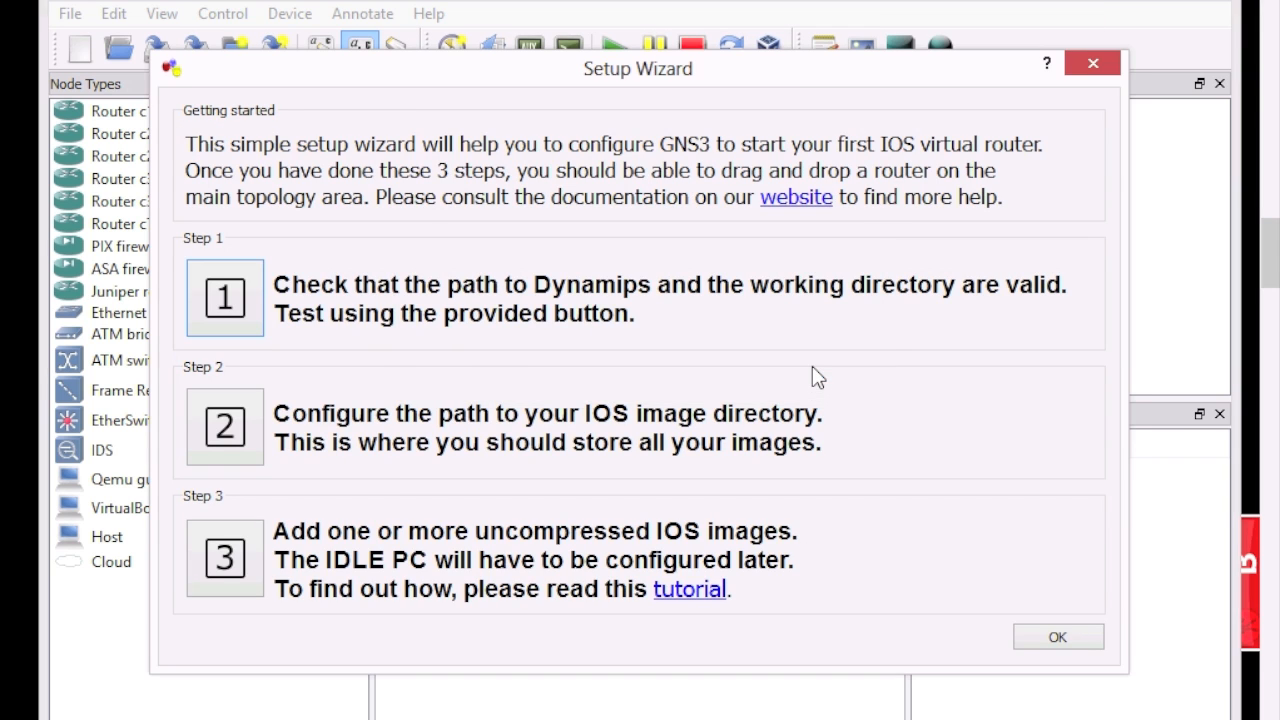
Step: Review the step 2 image directory settings without creating directories
left_click(224, 428)
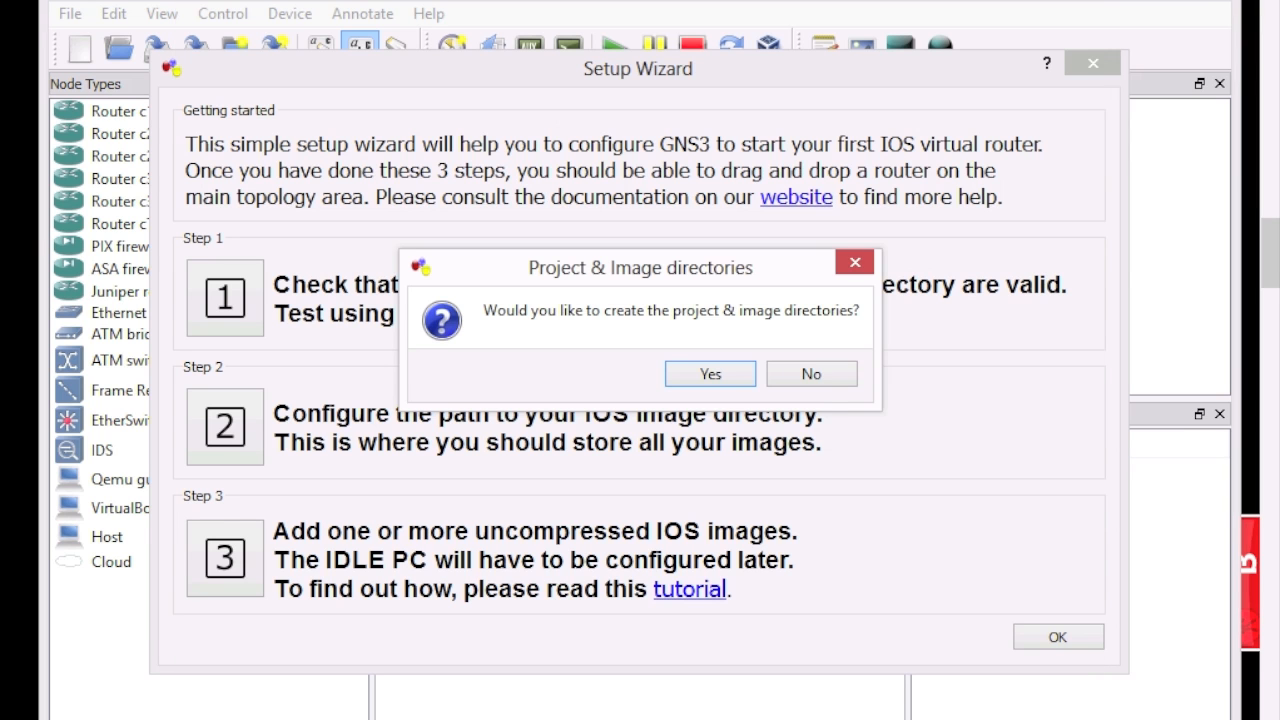
left_click(818, 381)
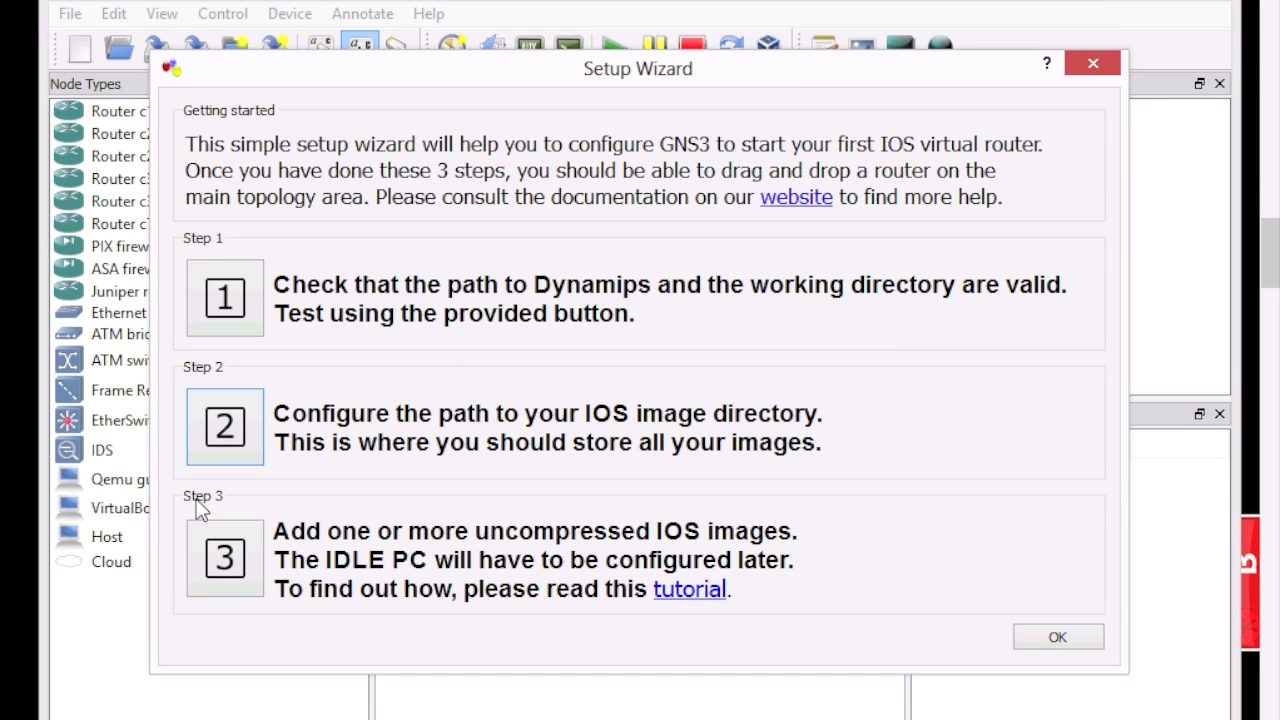
left_click(228, 557)
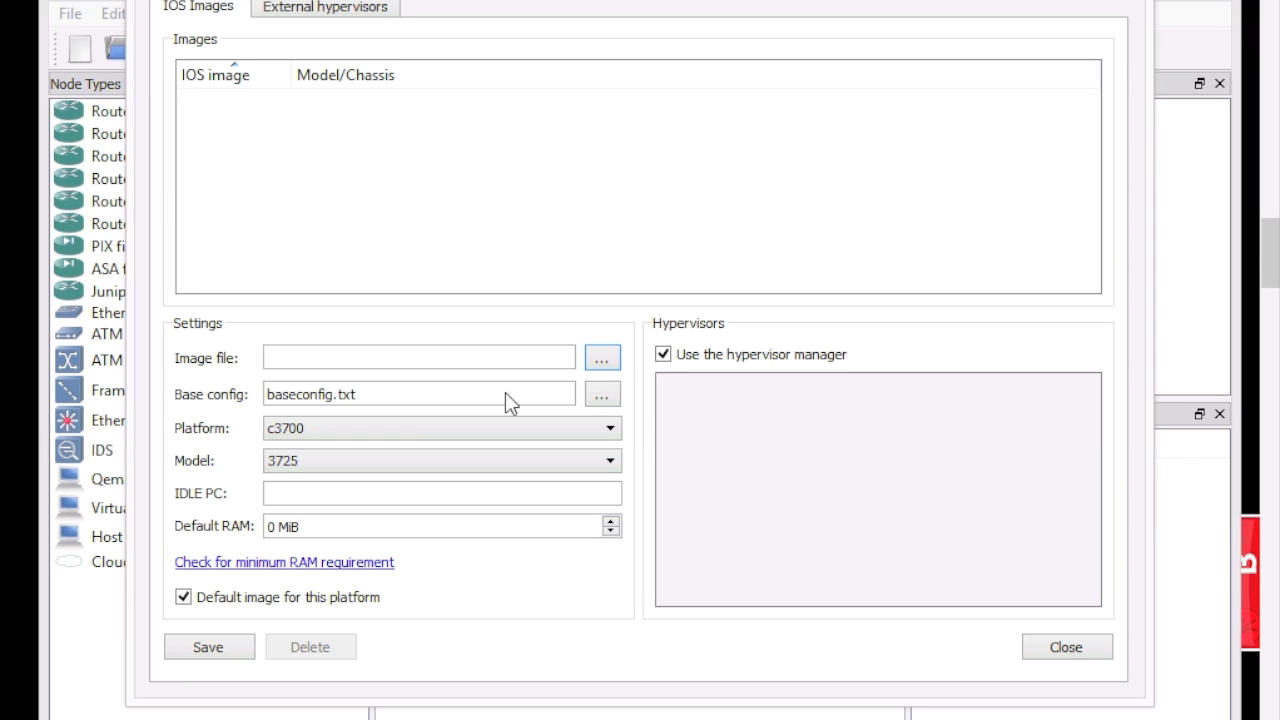
Step: Load c2691-entbase-mz124-23.bin from Downloads, uncompress it, and save it as the 2691 image
left_click(602, 357)
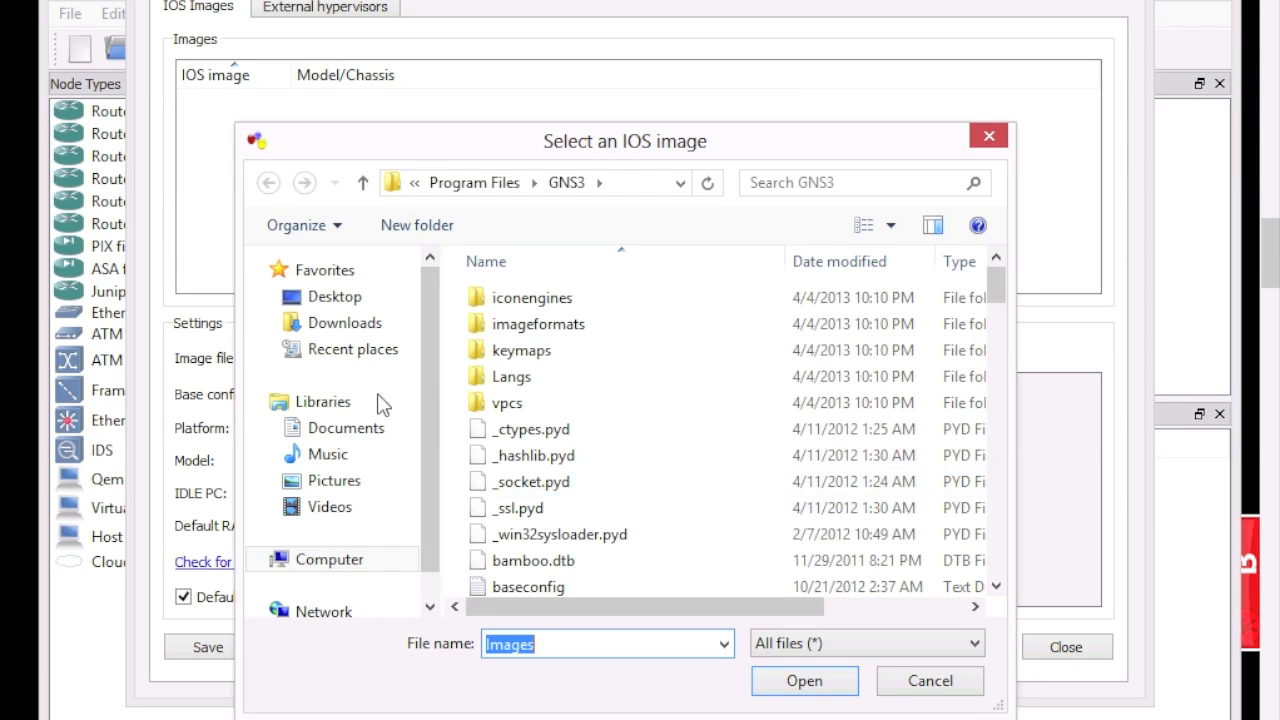
left_click(350, 324)
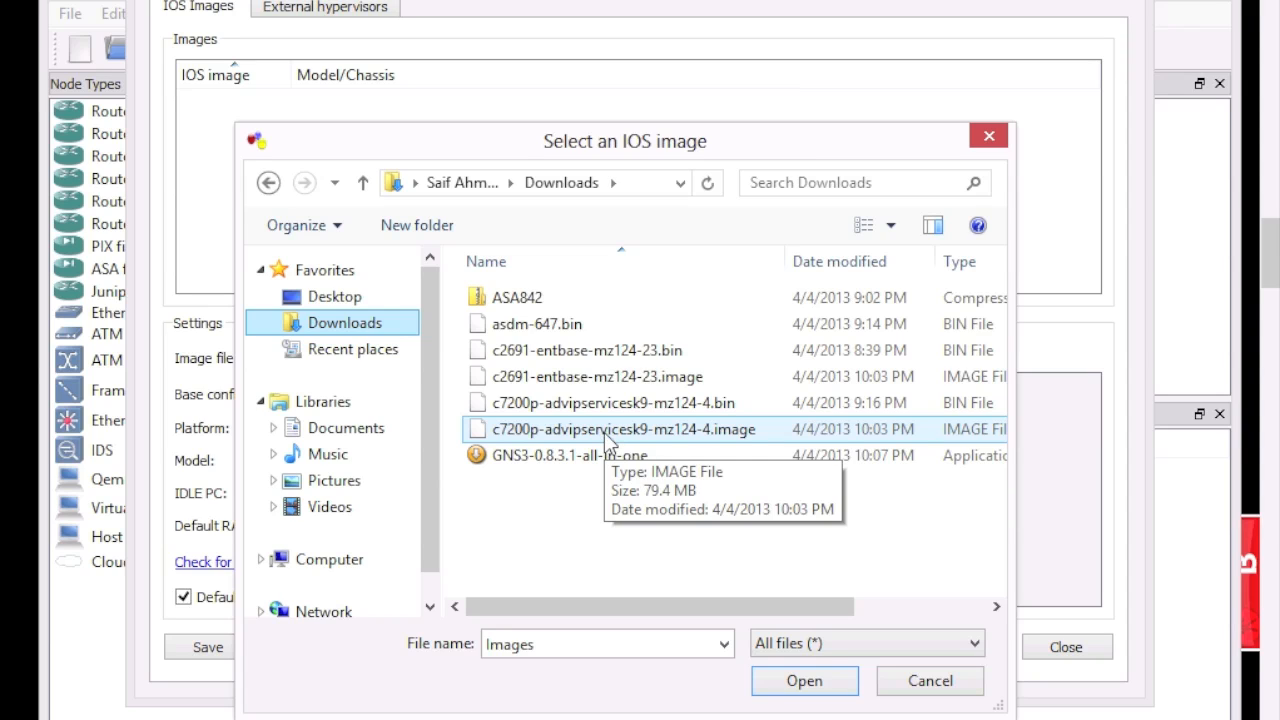
left_click(641, 356)
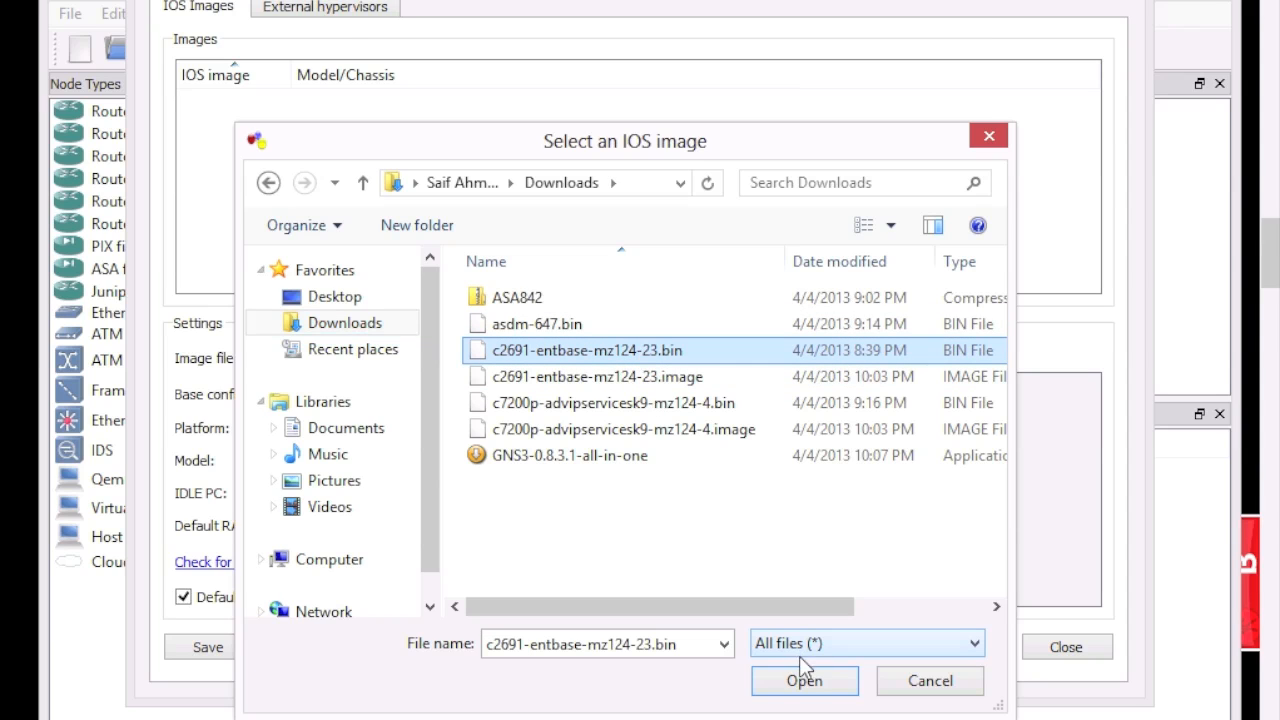
left_click(818, 685)
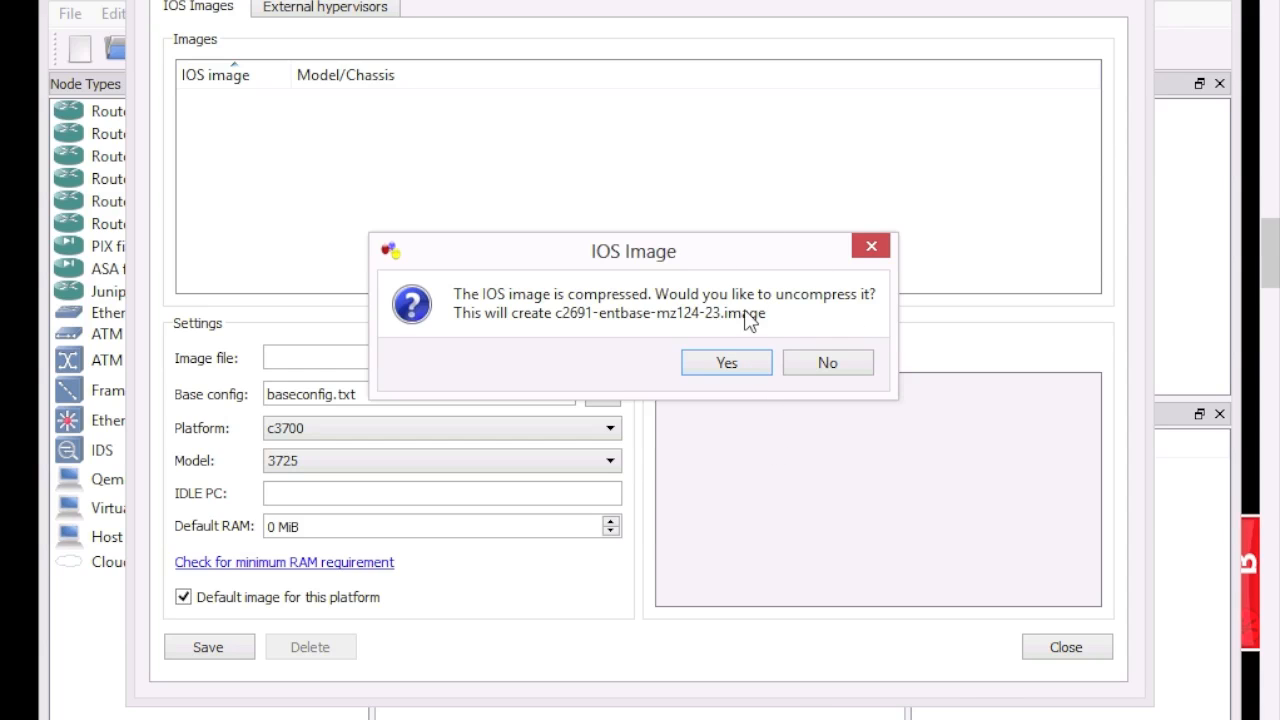
left_click(748, 362)
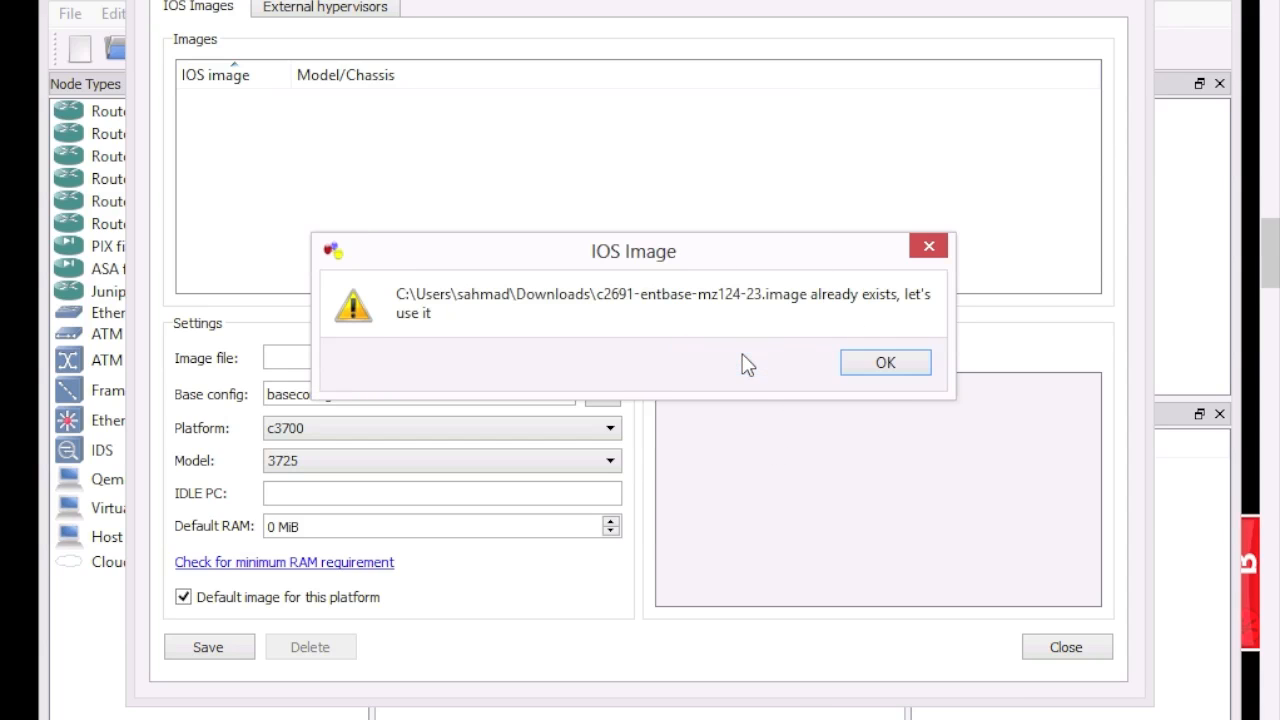
left_click(885, 366)
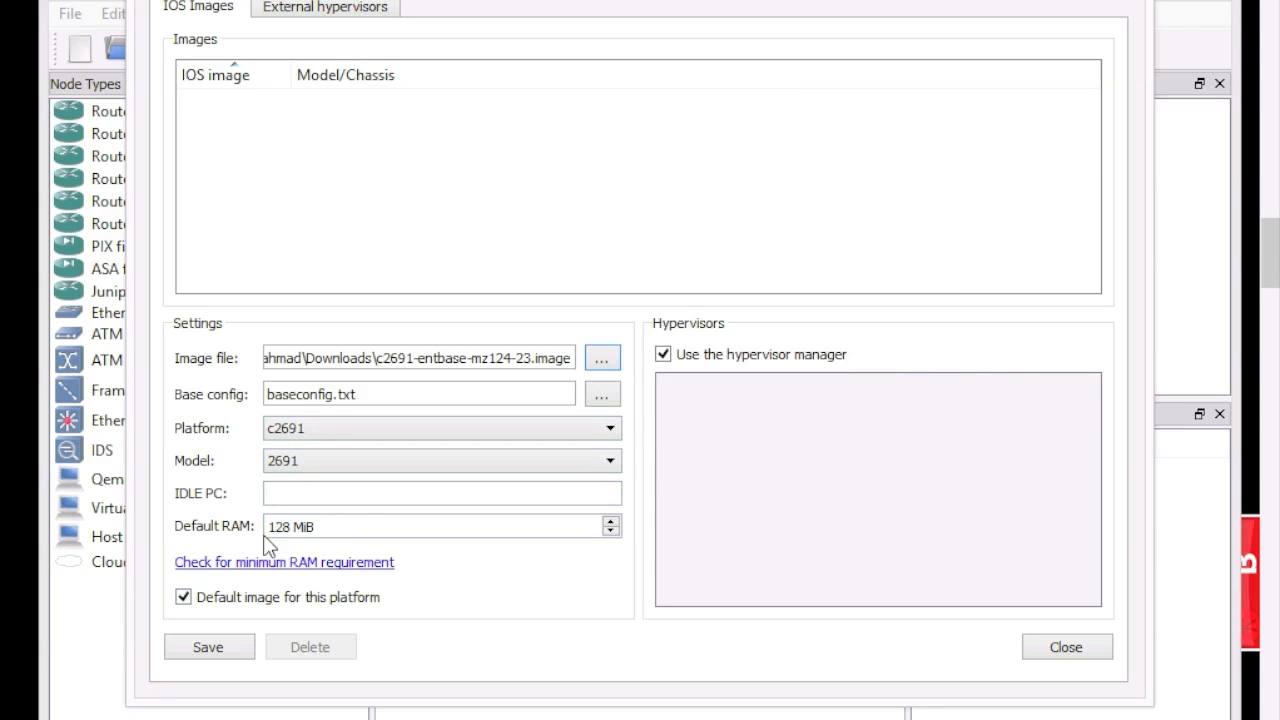
left_click(228, 655)
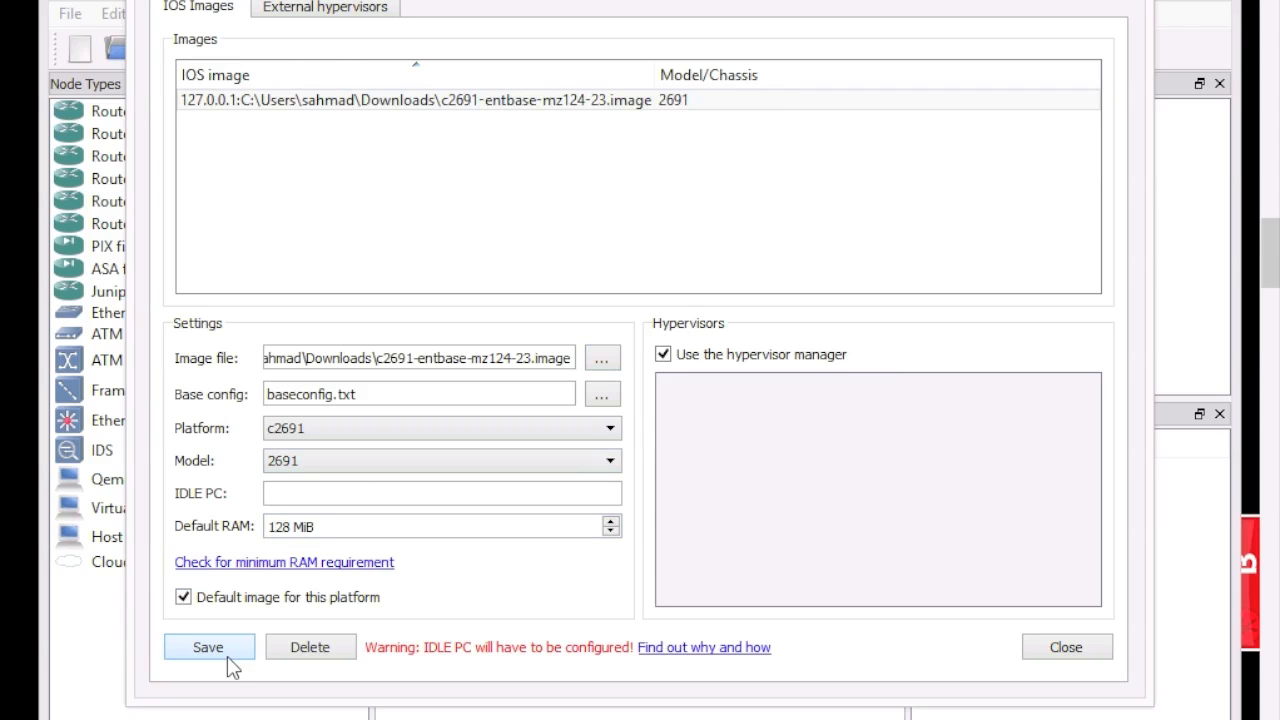
left_click(289, 493)
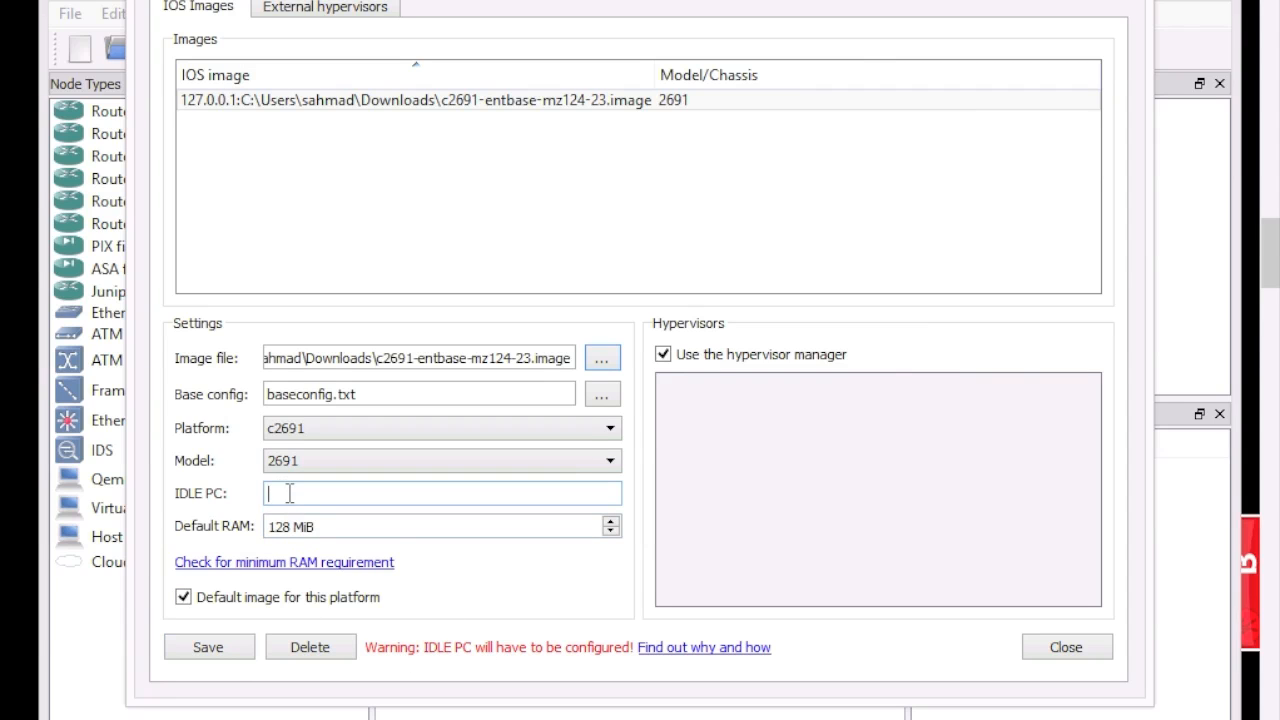
left_click(1064, 649)
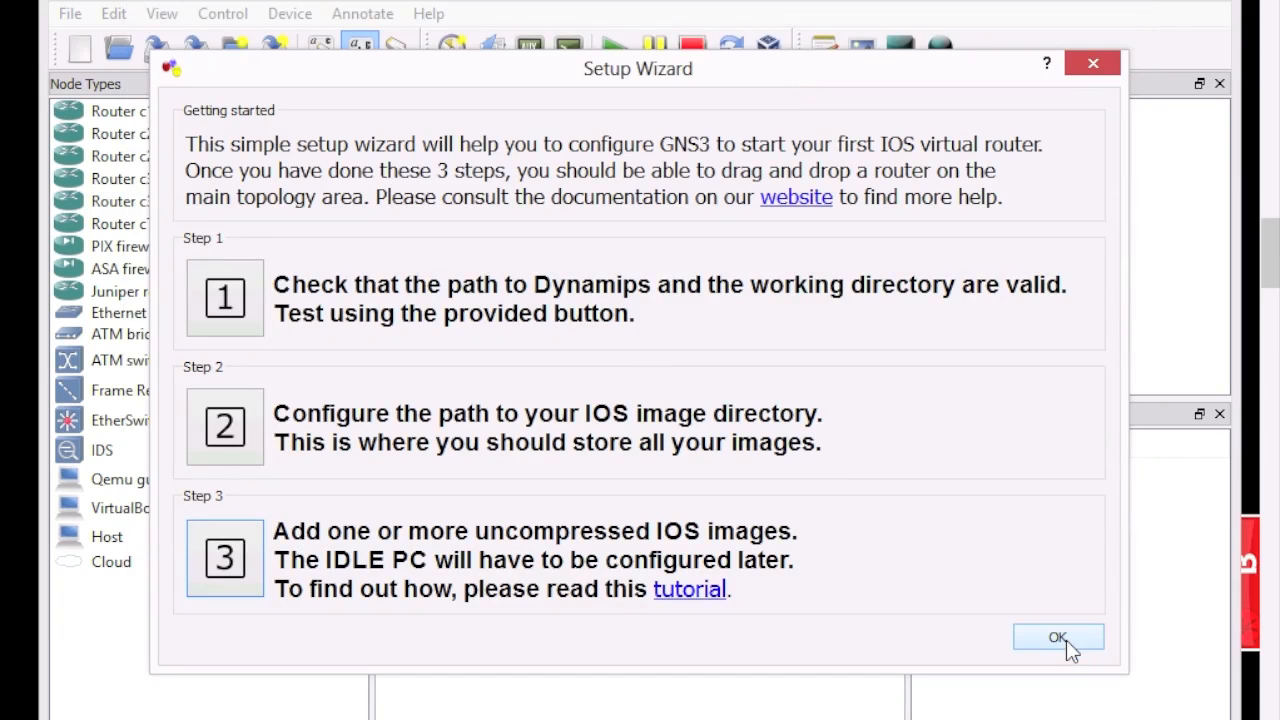
Step: Add the uncompressed c7200p-advipservicesk9-mz124-4 image to the list and close the setup wizard
left_click(246, 564)
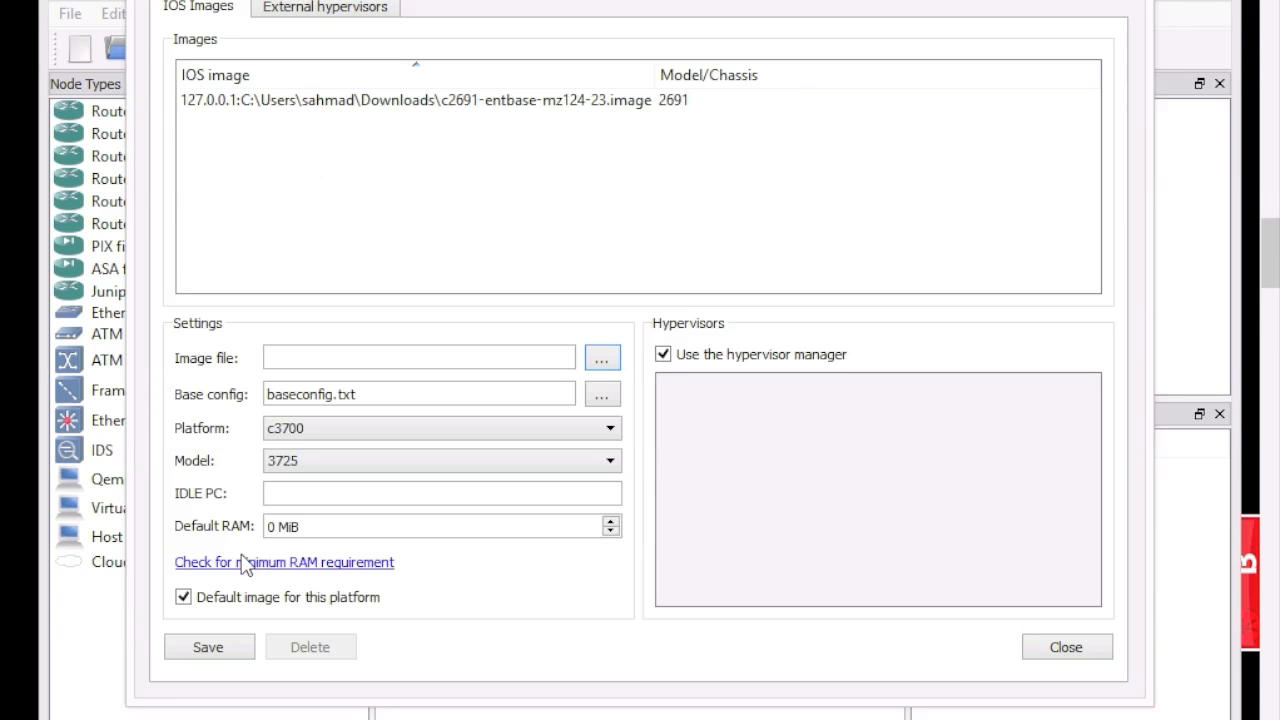
left_click(603, 360)
left_click(640, 404)
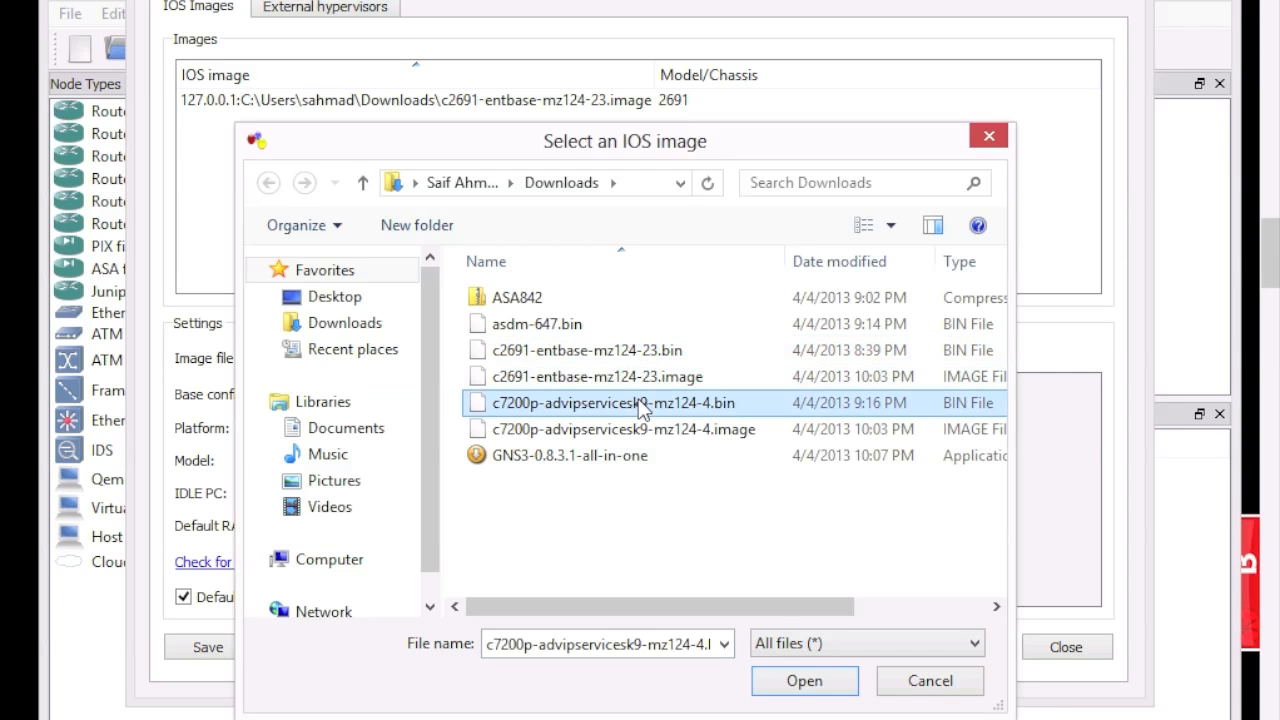
left_click(810, 688)
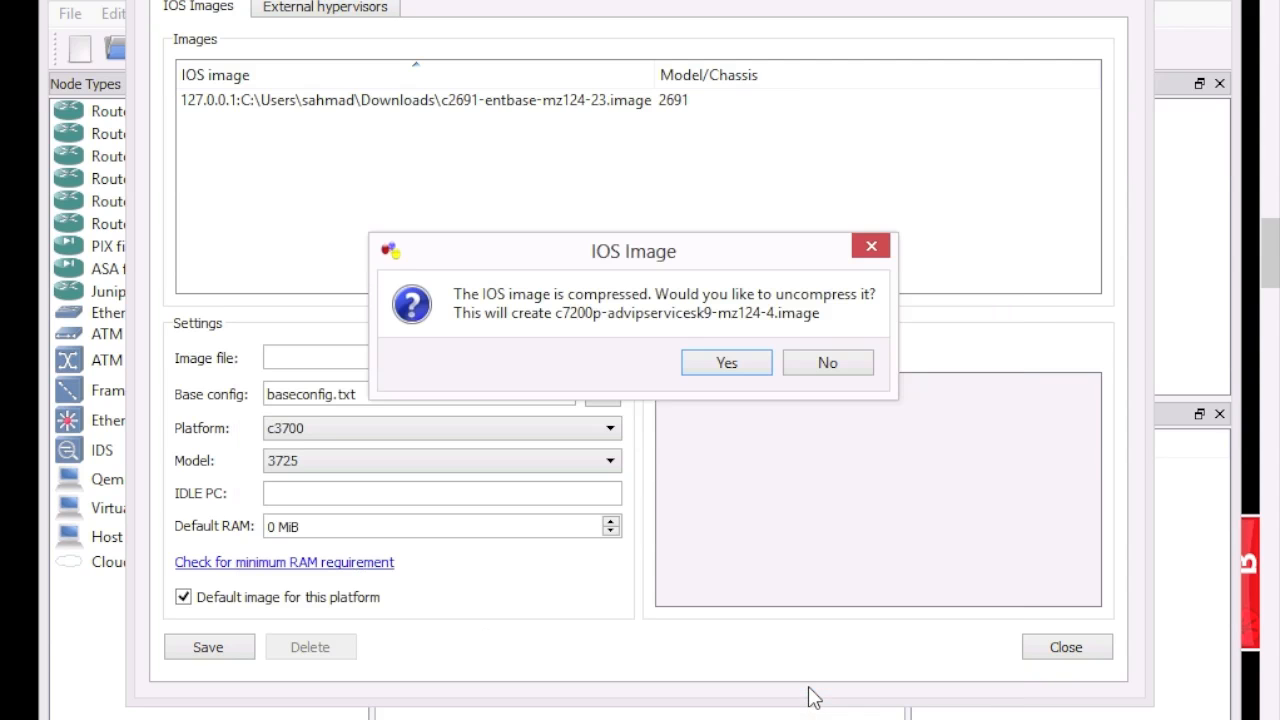
left_click(748, 364)
left_click(845, 366)
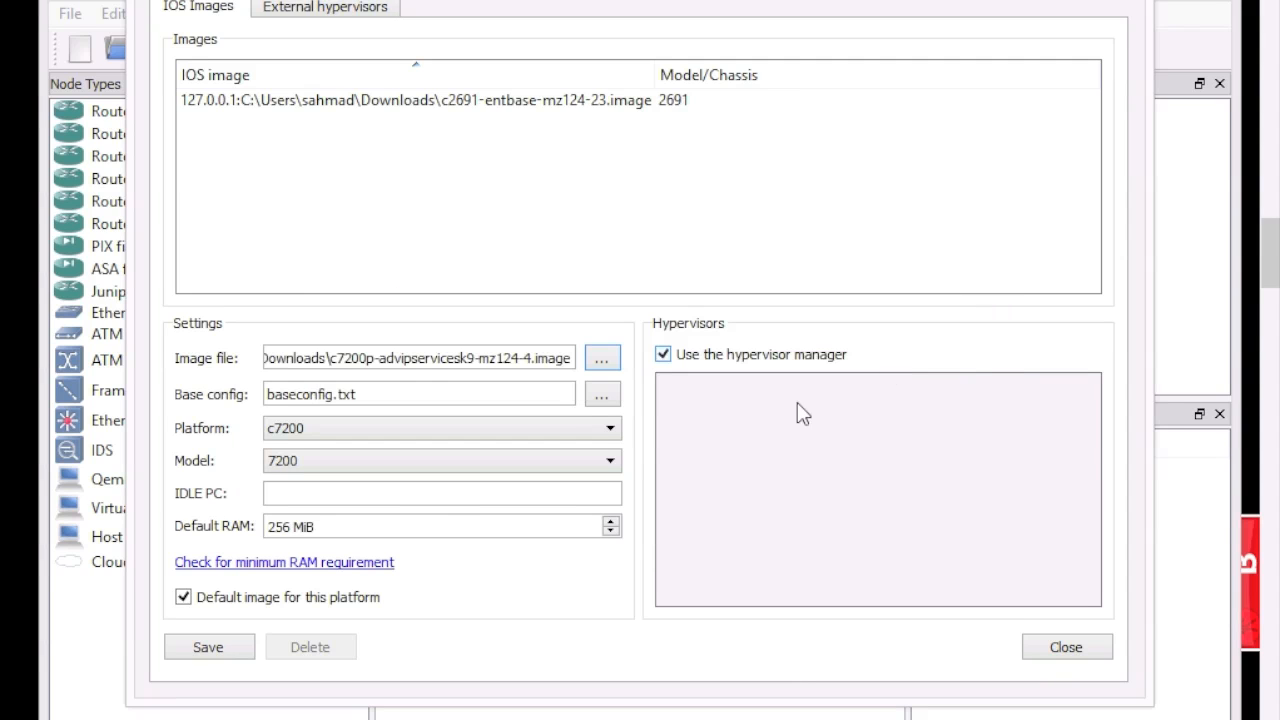
left_click(210, 647)
left_click(1060, 648)
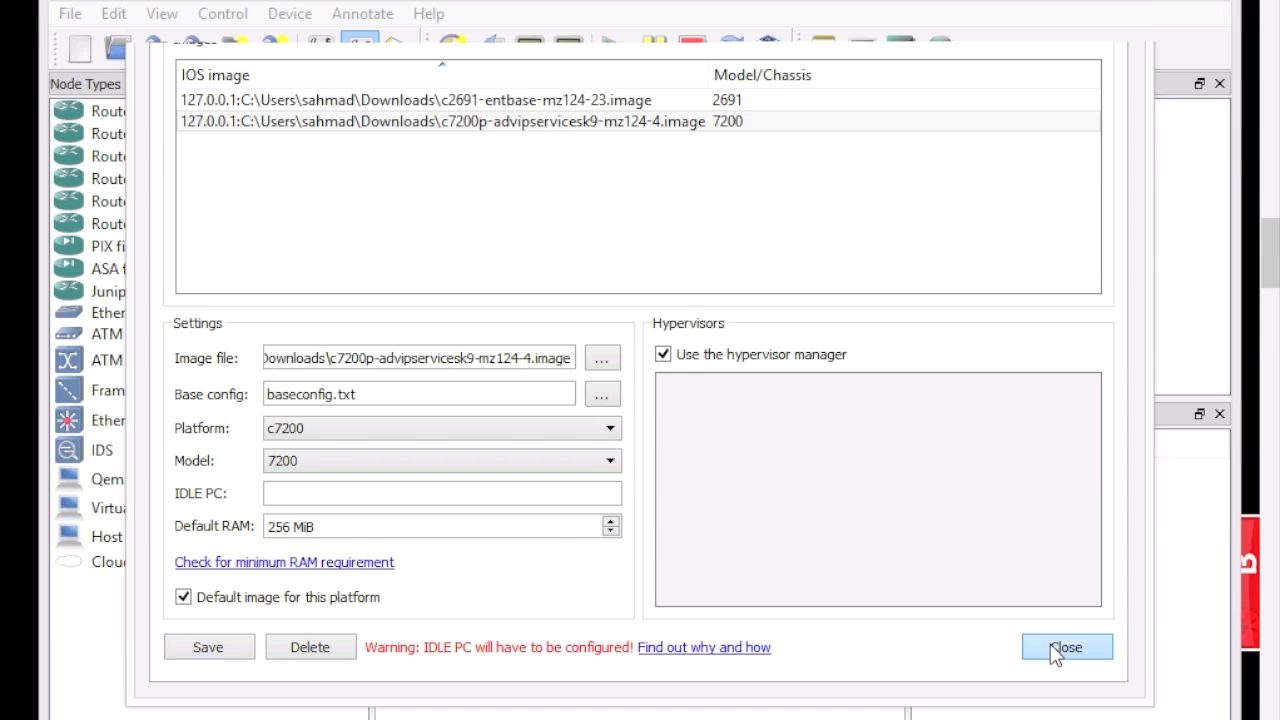
left_click(1056, 642)
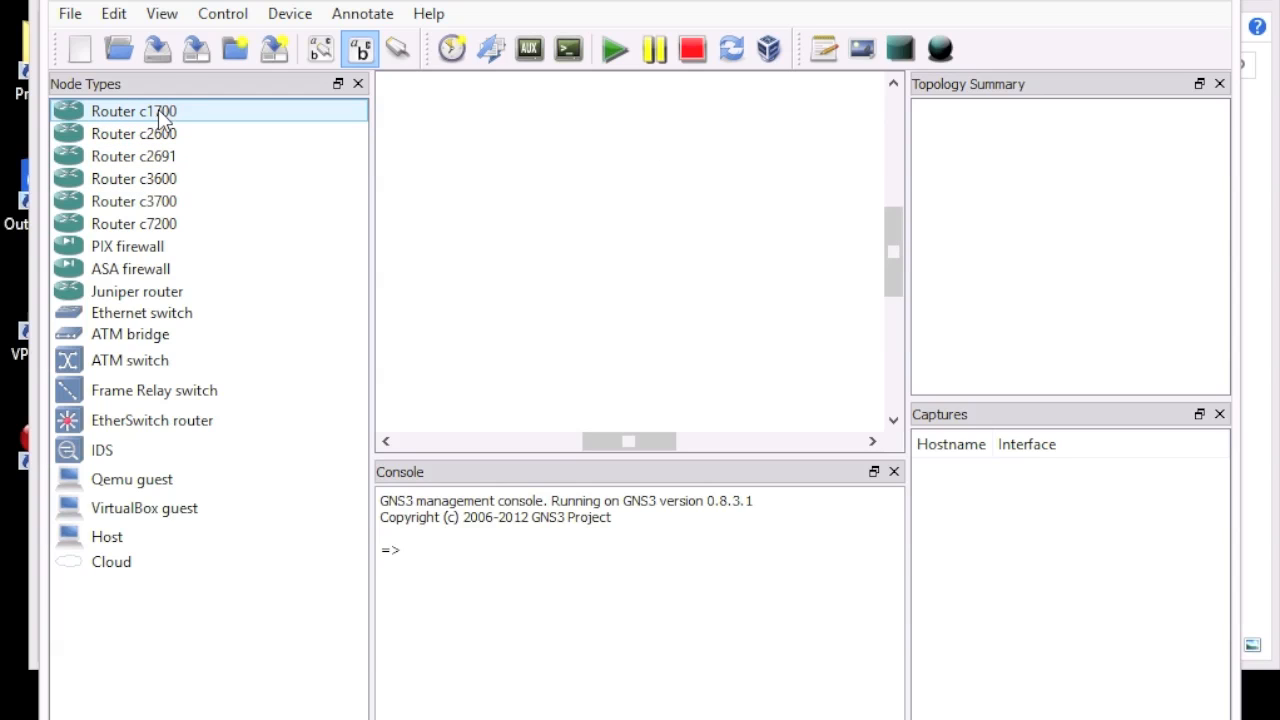
Step: Try a c1700 router, dismiss its missing-image warning, then place c2691 router R1 on the canvas
left_click_drag(163, 118, 536, 124)
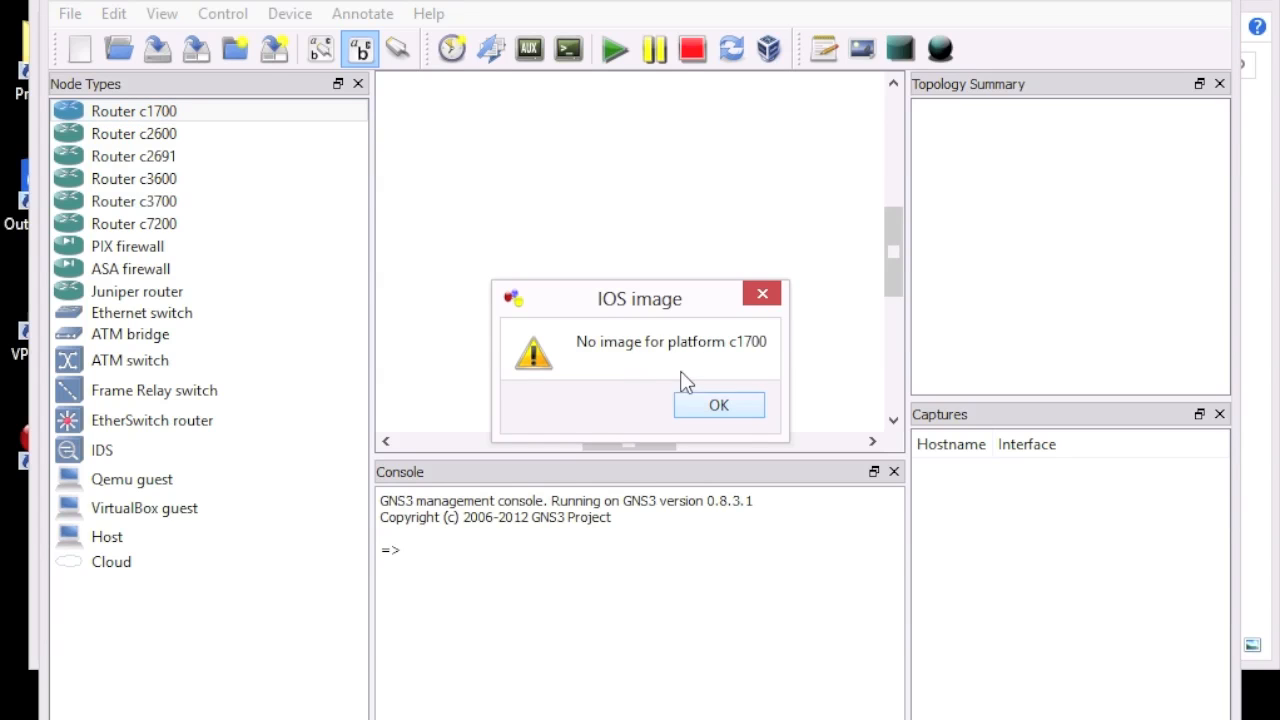
left_click(718, 402)
left_click_drag(163, 162, 485, 169)
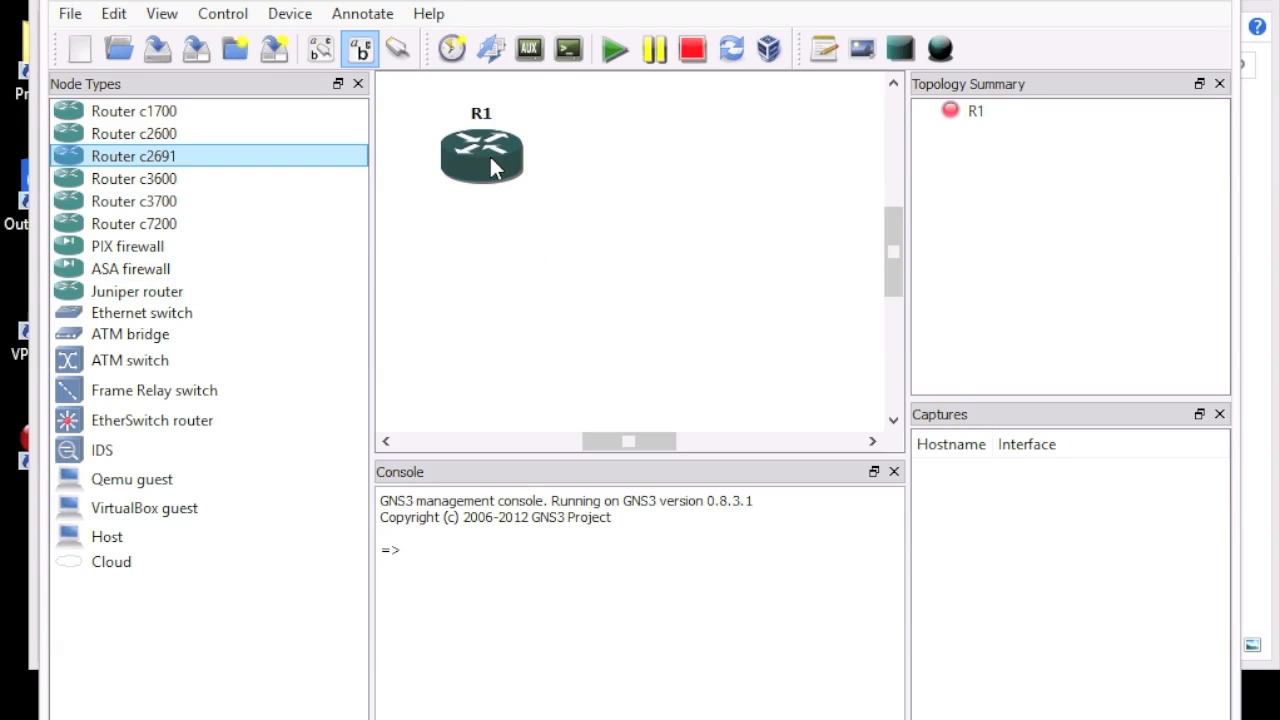
mouse_move(491, 158)
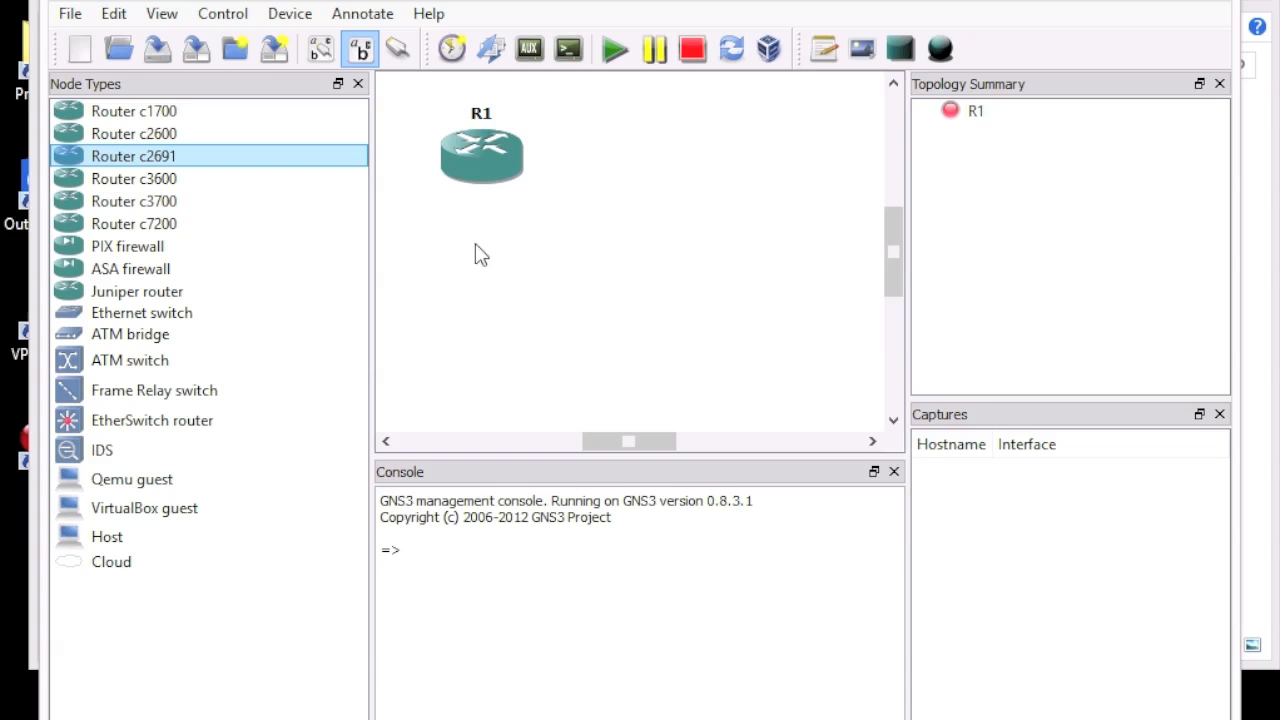
Step: Put an NM-4T serial module in slot 1 of router R1
right_click(489, 148)
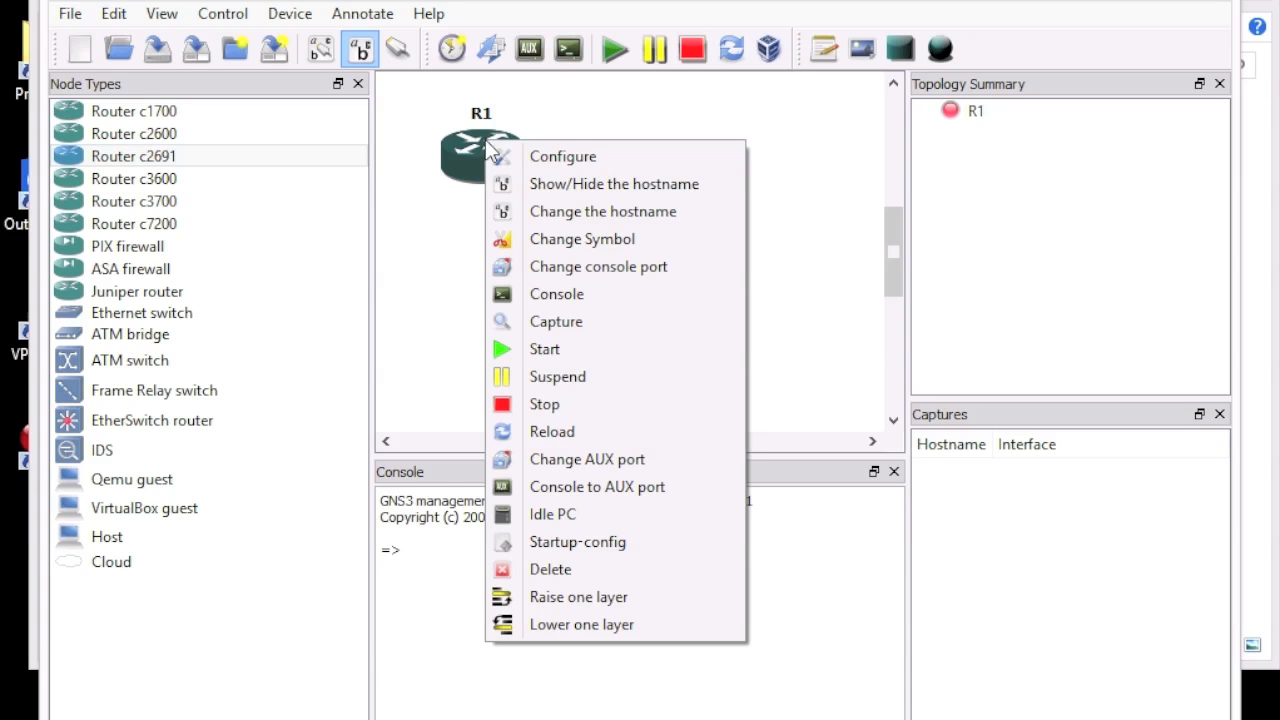
left_click(528, 160)
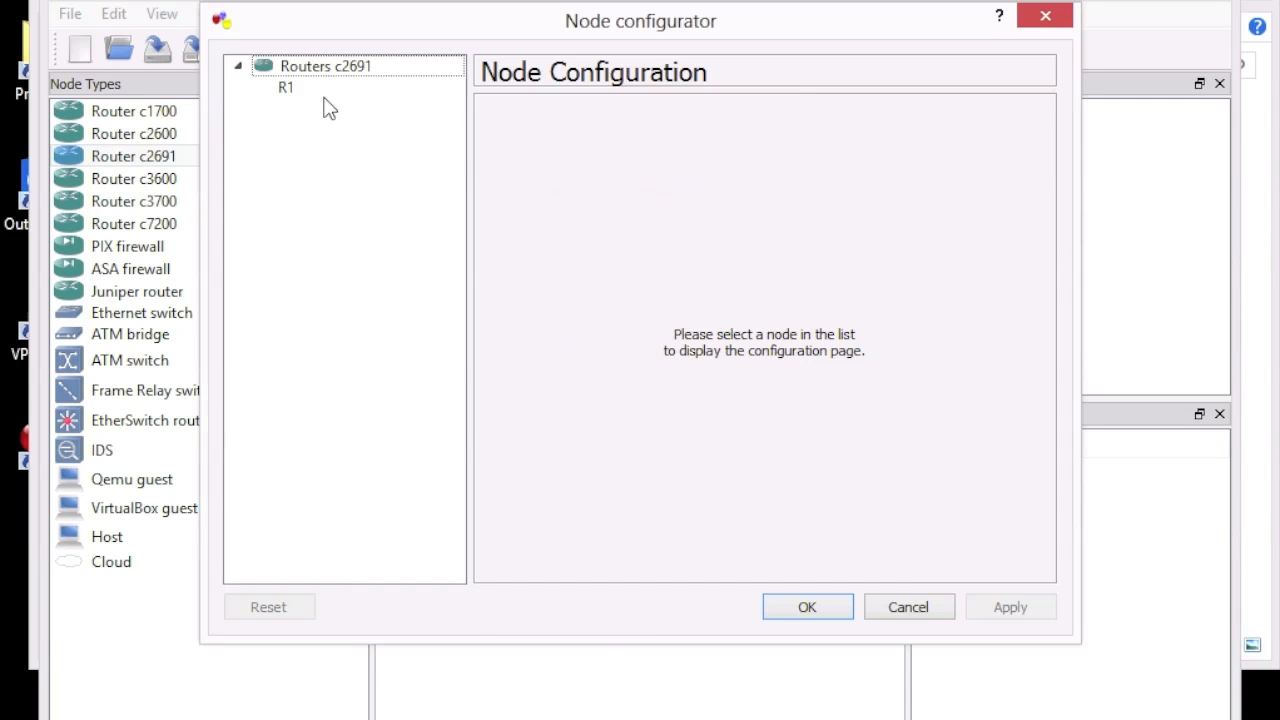
left_click(290, 90)
left_click(737, 124)
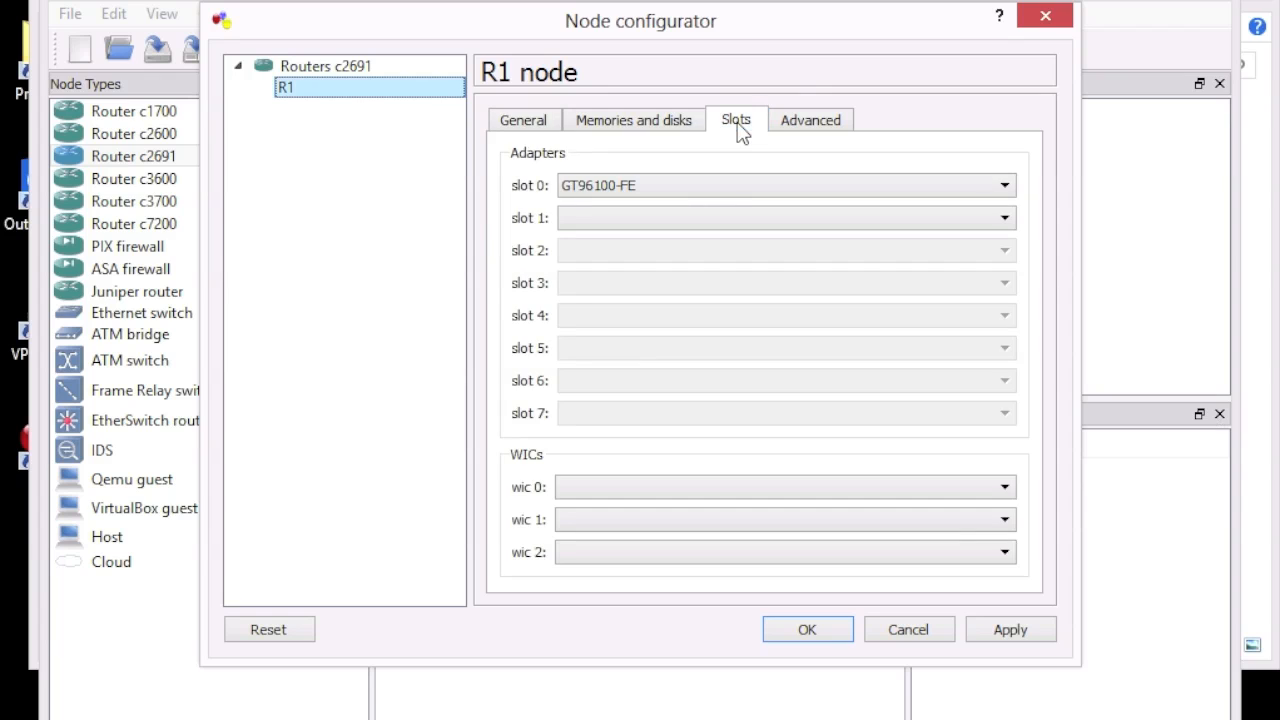
left_click(849, 218)
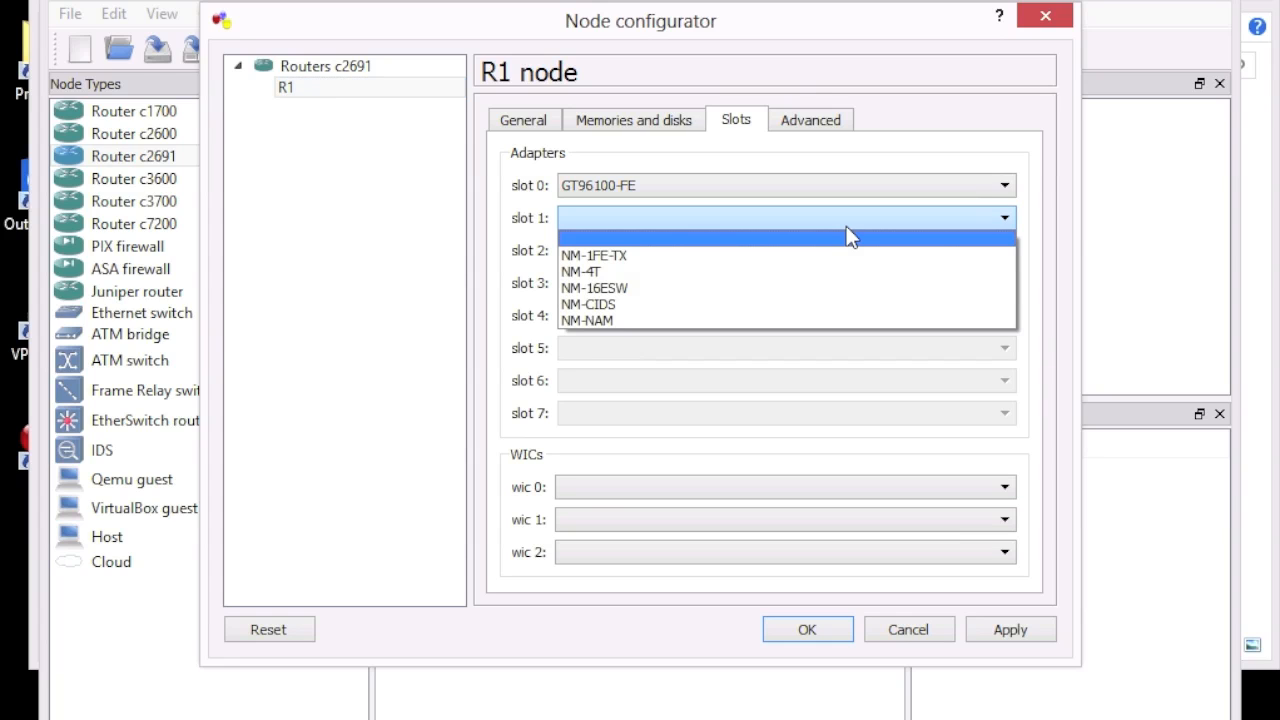
left_click(612, 272)
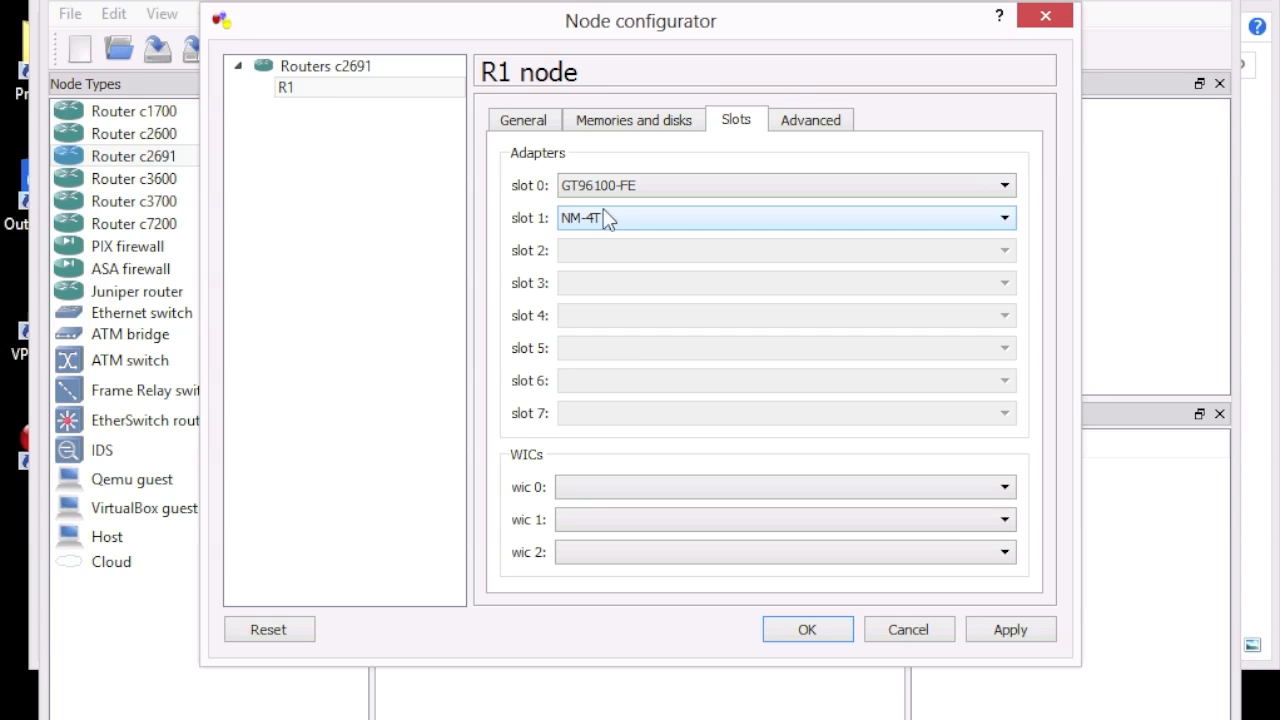
left_click(820, 628)
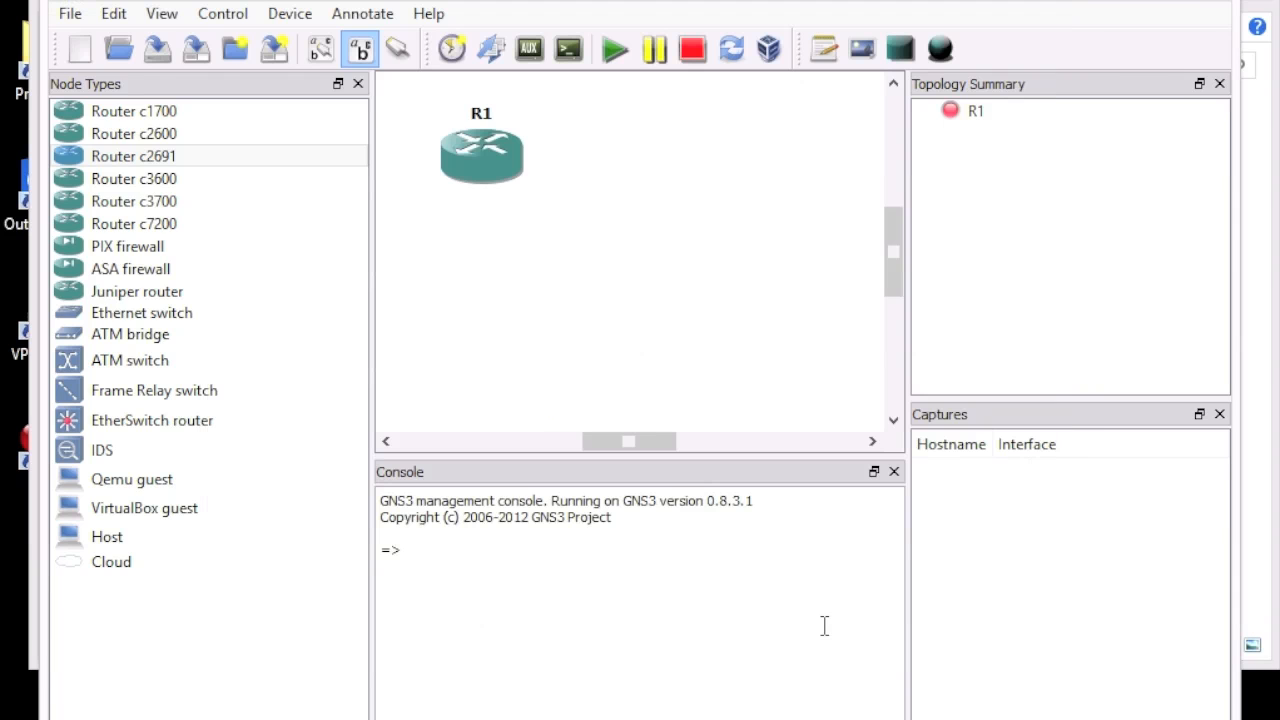
Step: Start R1 from its context menu, then open its console to the R1# prompt
right_click(475, 159)
left_click(545, 372)
right_click(491, 159)
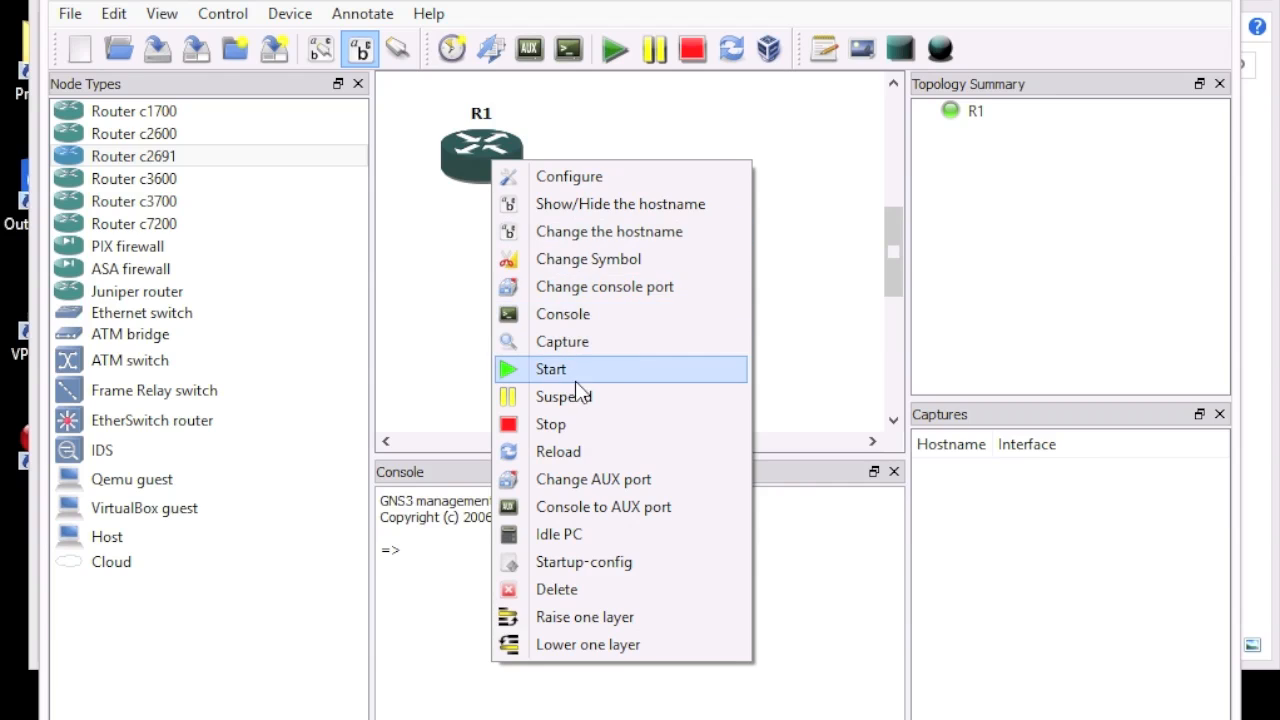
left_click(582, 318)
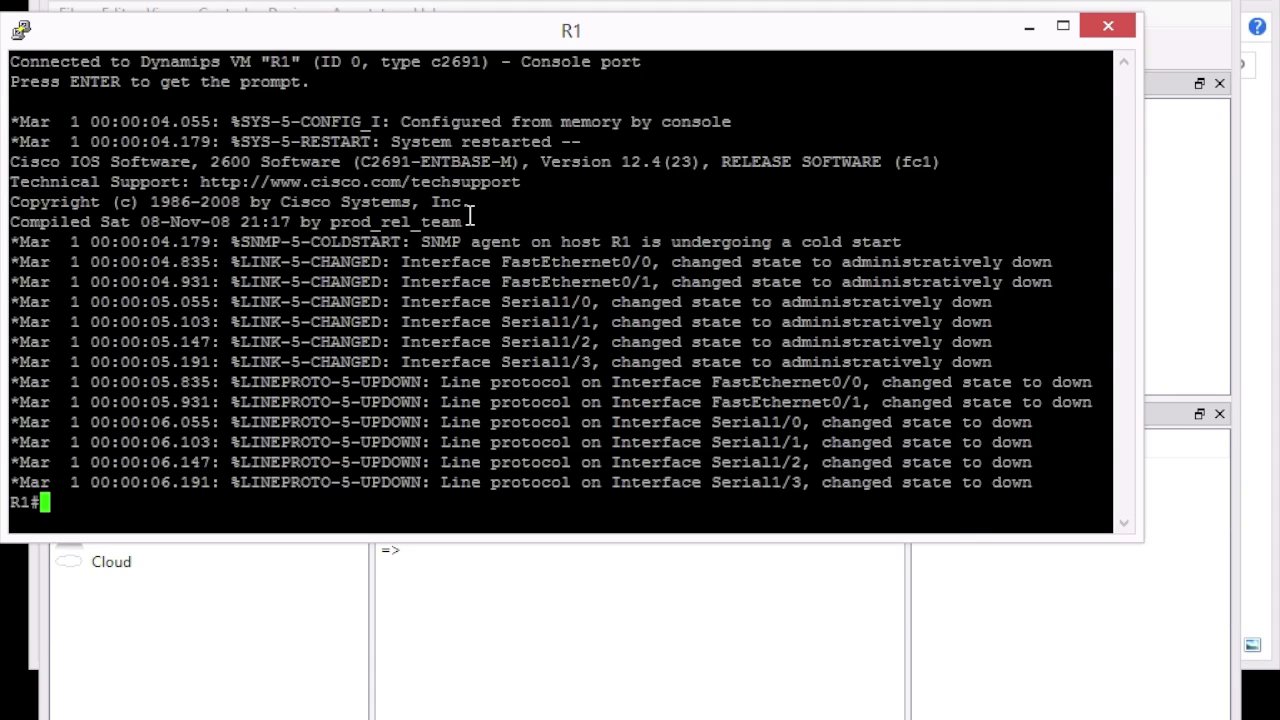
Step: Enter 'en' and 'show run' on R1, page through the configuration, and close the console
key("Return")
key("Return")
key("Return")
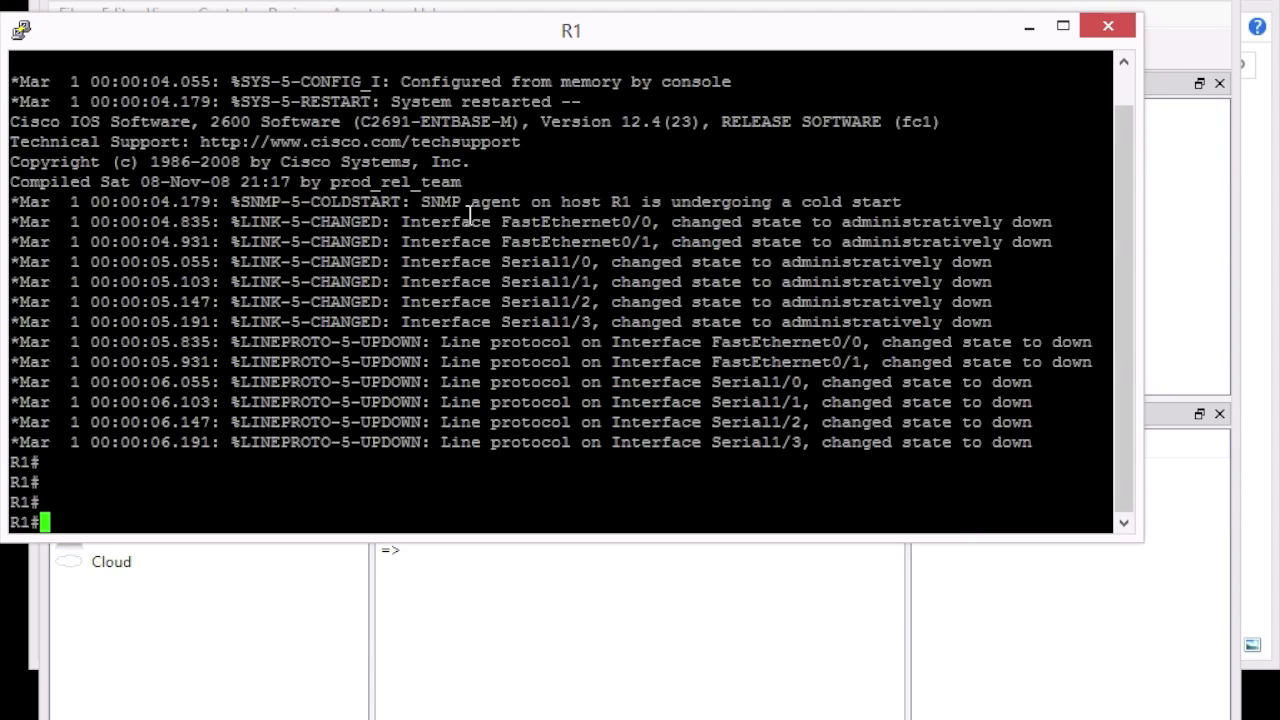
type("en")
key("Return")
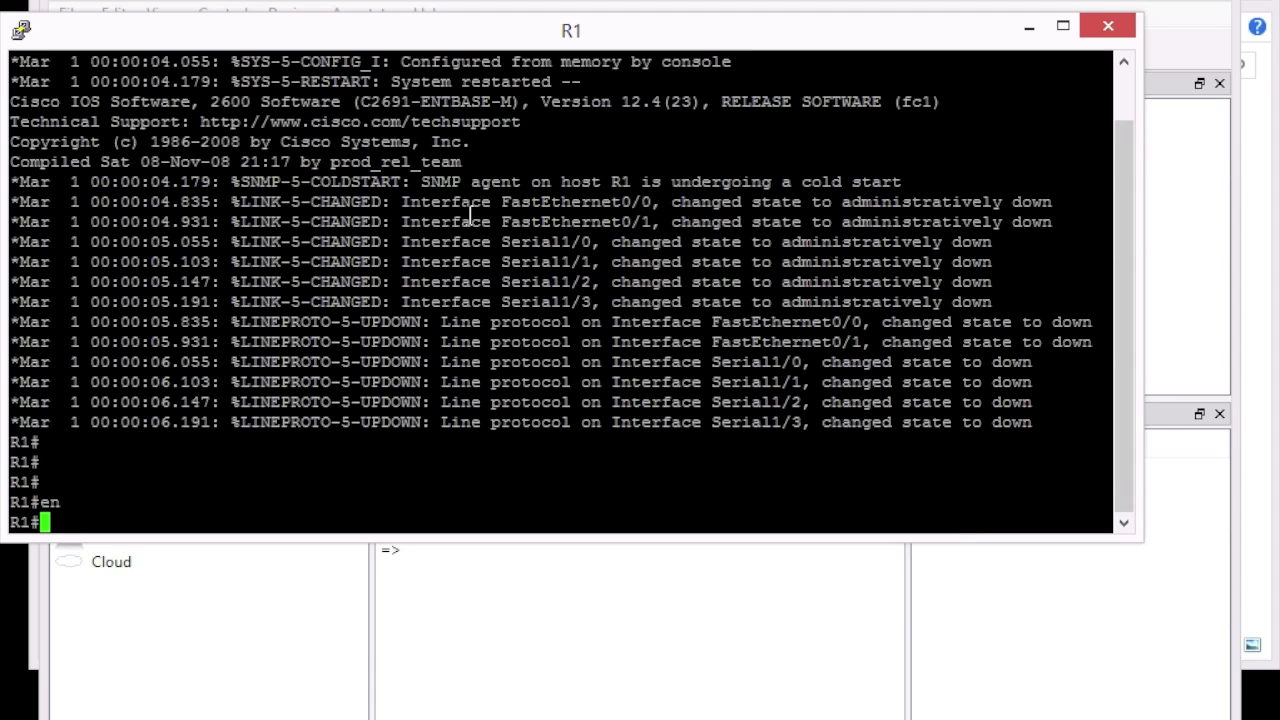
type("show run")
key("Return")
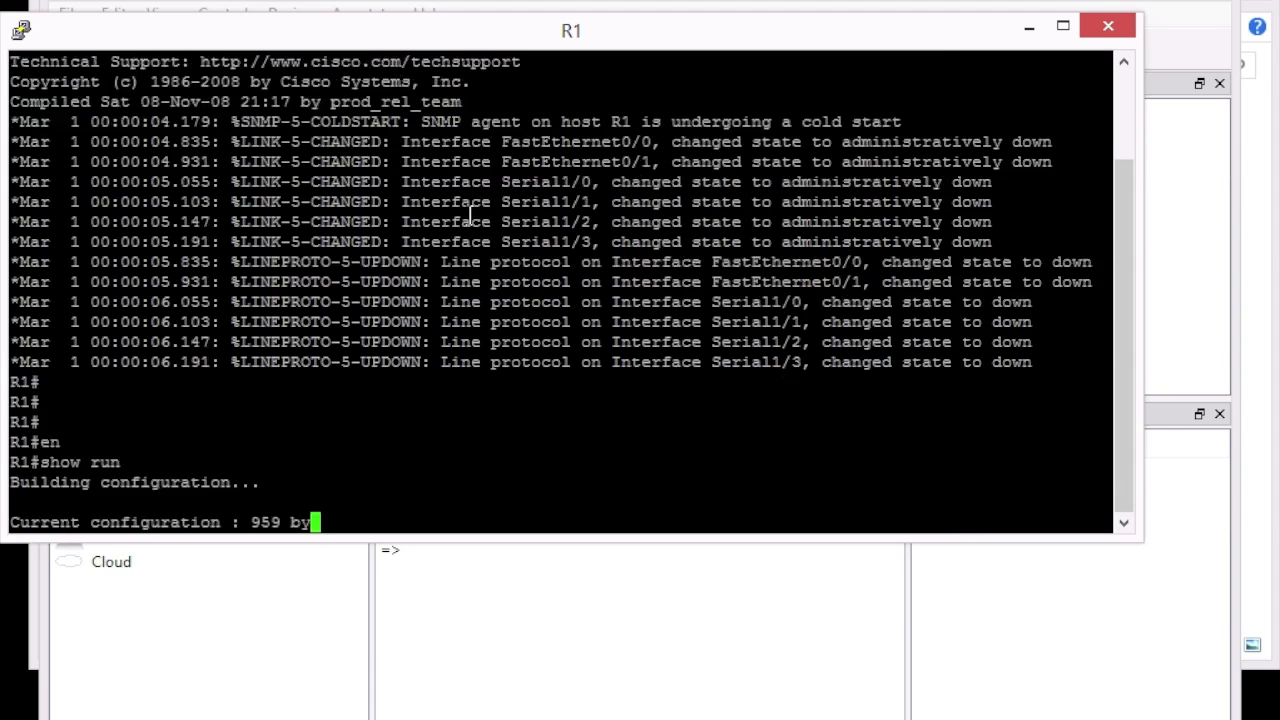
key("space")
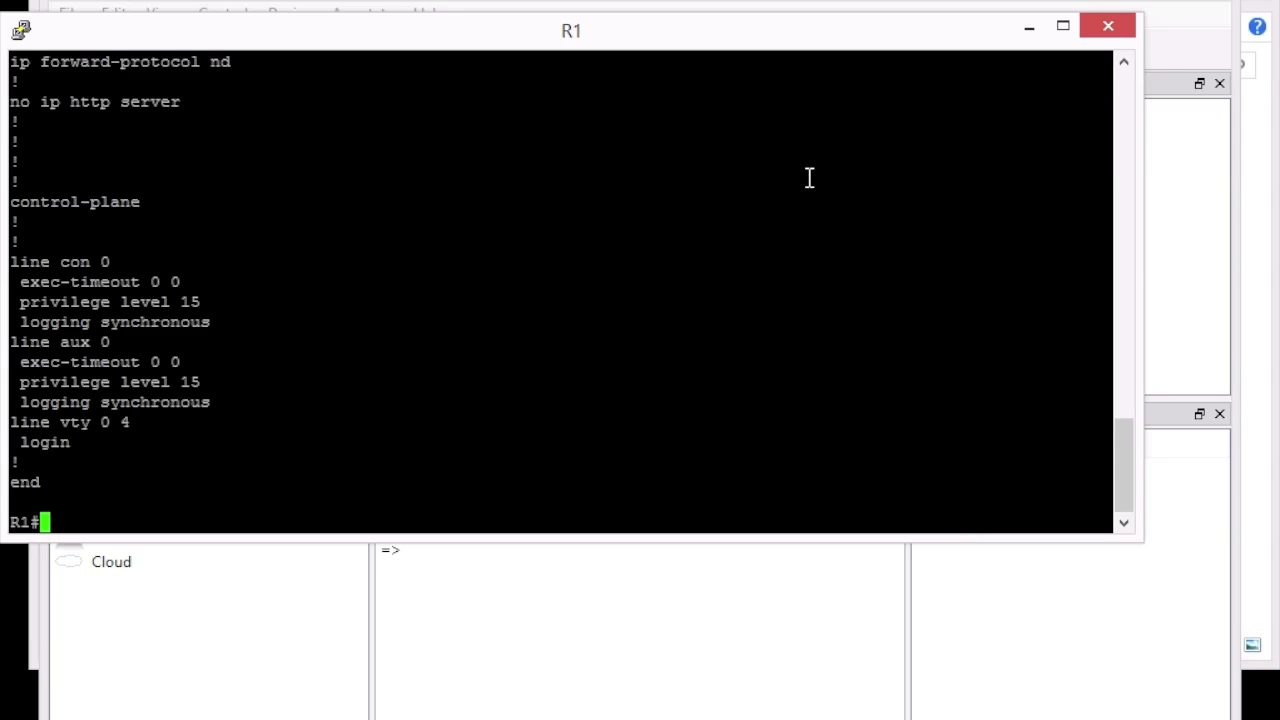
left_click(1121, 25)
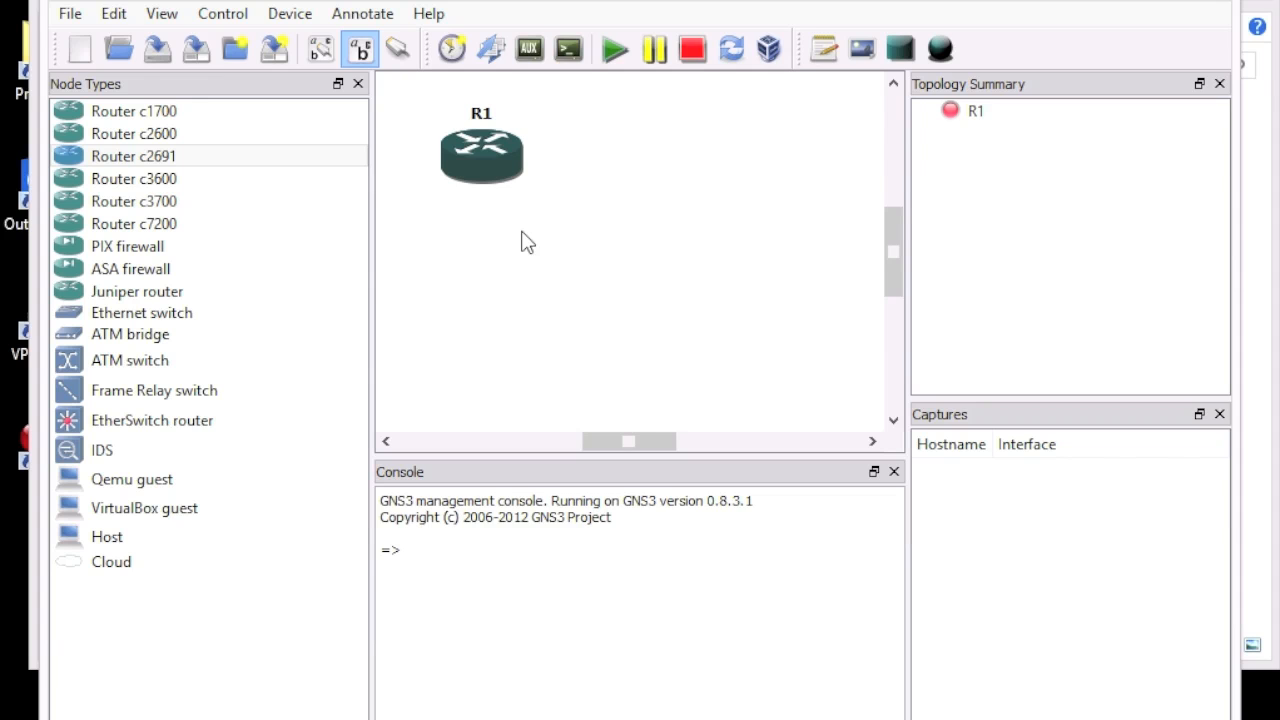
Step: Calculate R1's idle PC values, apply 0x601d10f4, and acknowledge the confirmation
right_click(490, 152)
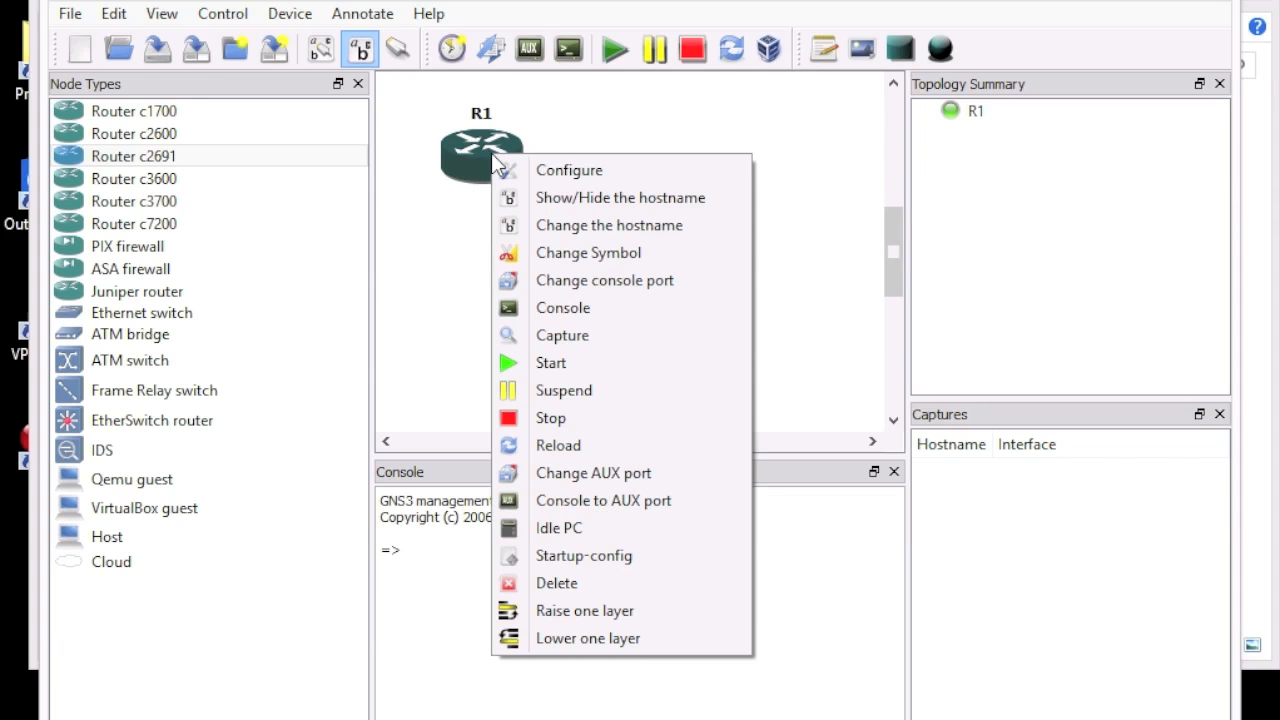
left_click(565, 531)
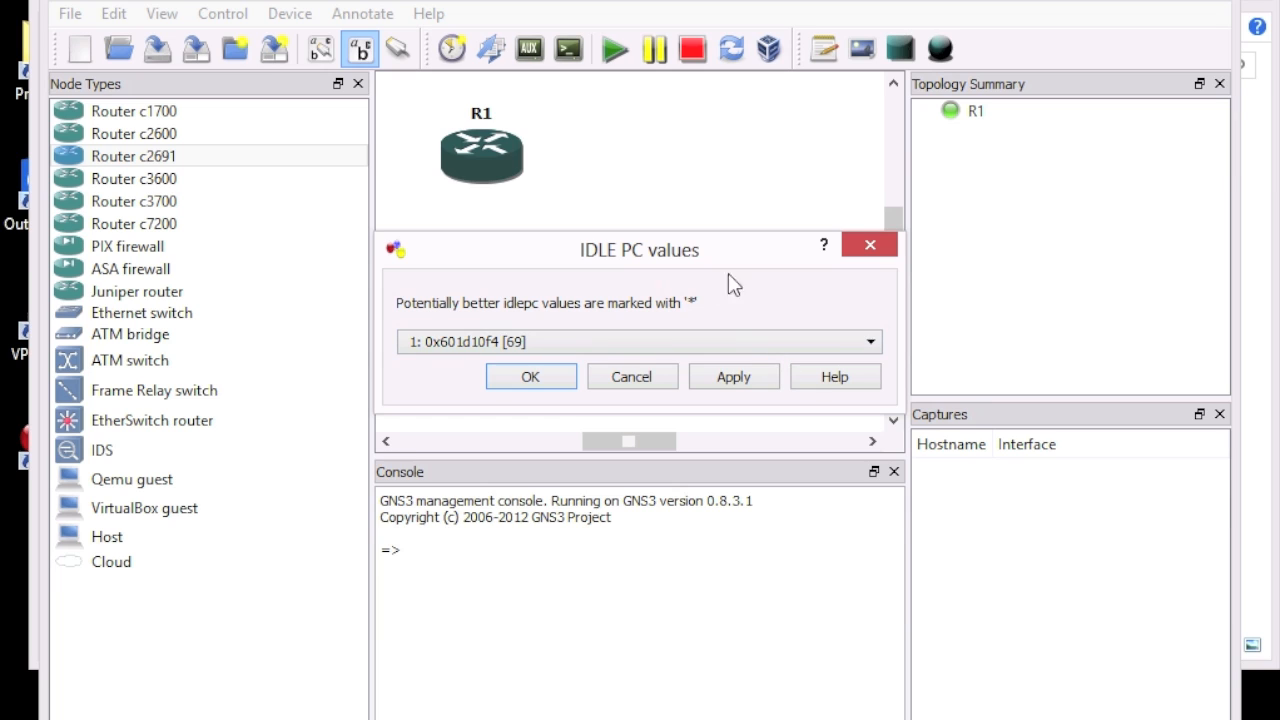
left_click(752, 345)
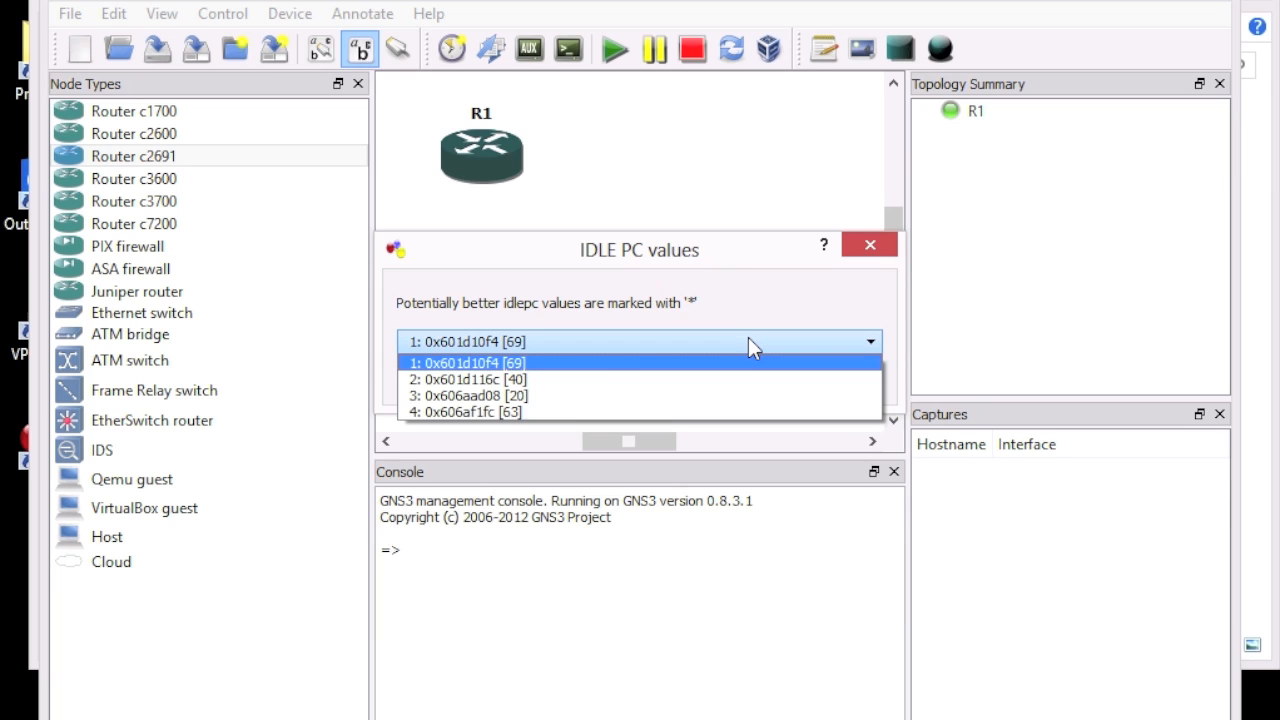
left_click(515, 368)
left_click(556, 384)
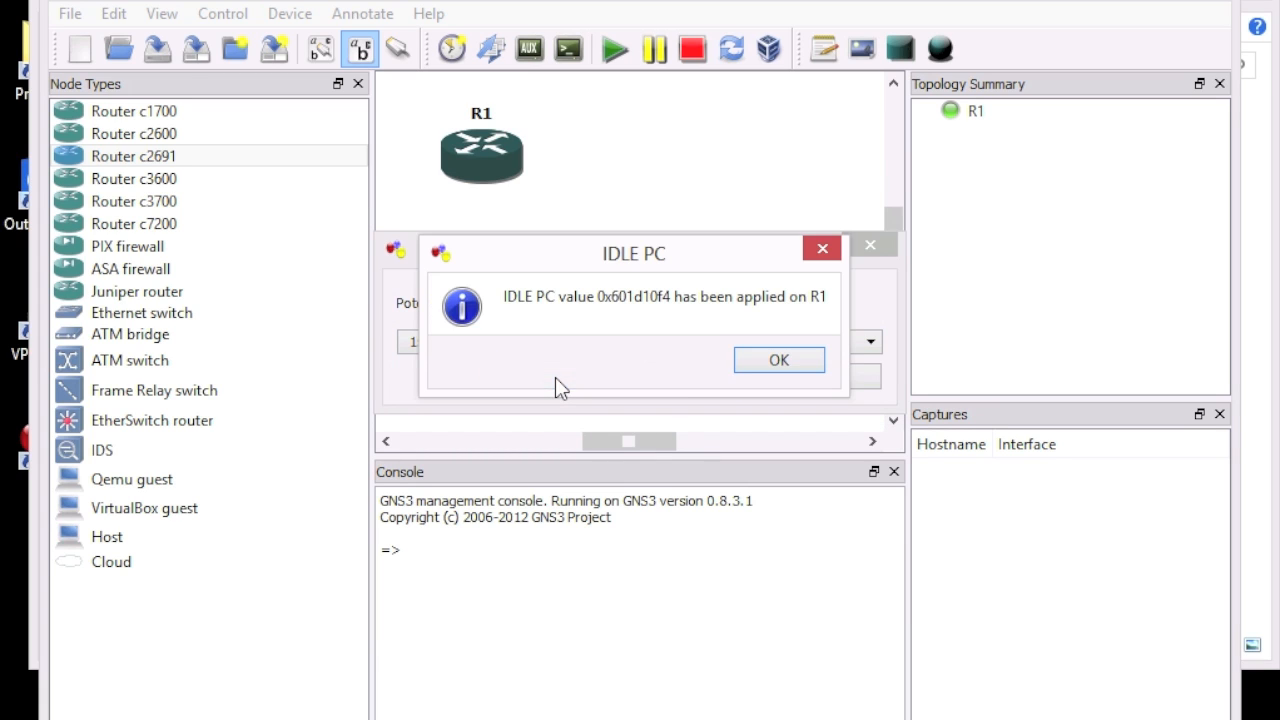
left_click(770, 364)
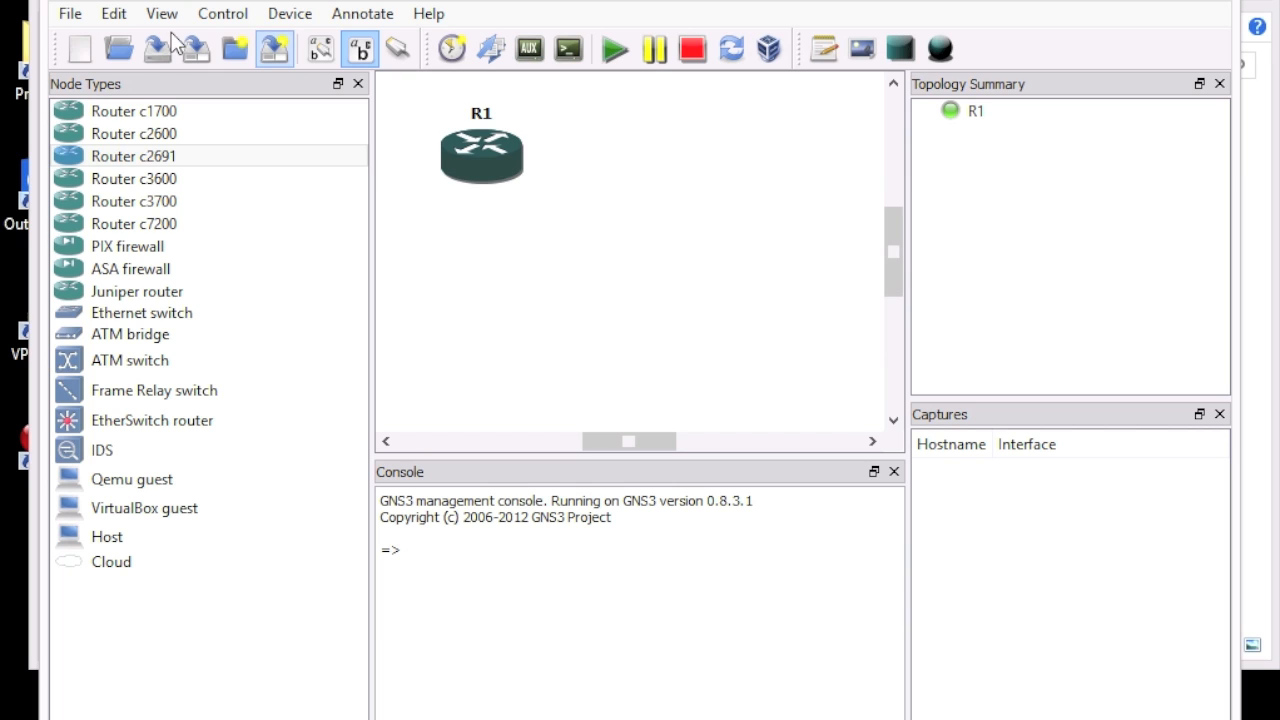
left_click(111, 14)
left_click(190, 176)
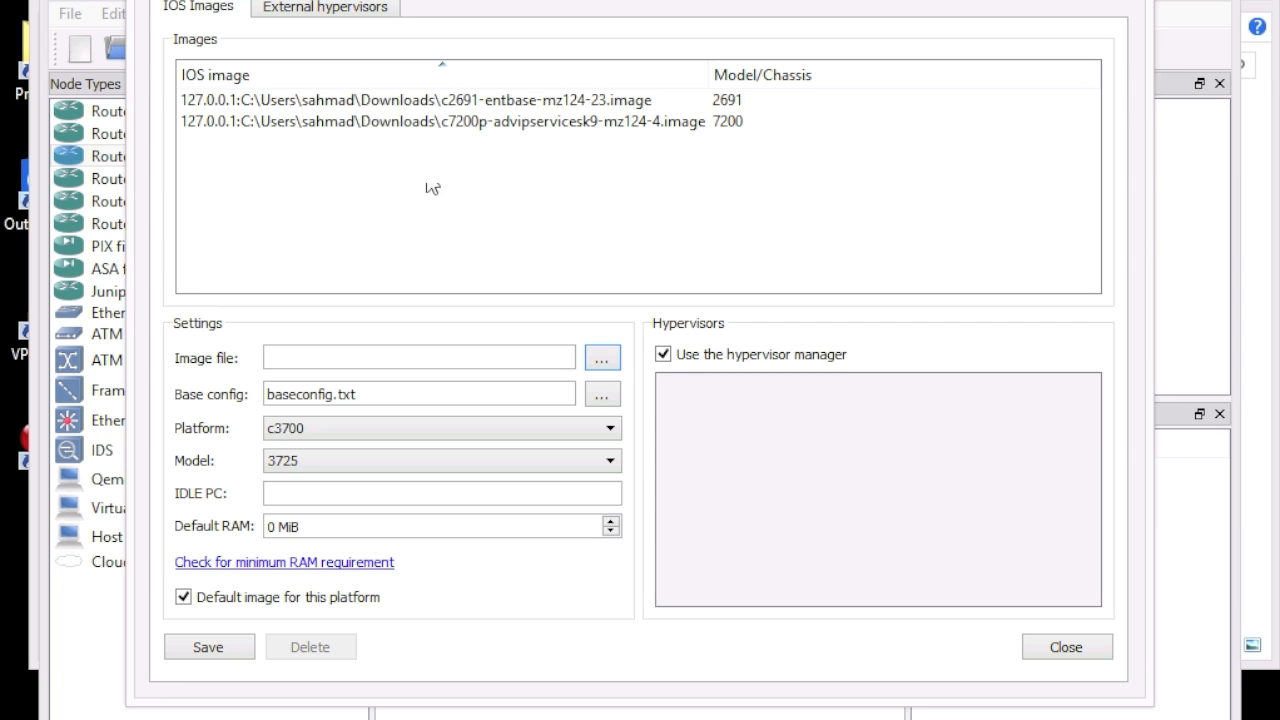
left_click(436, 104)
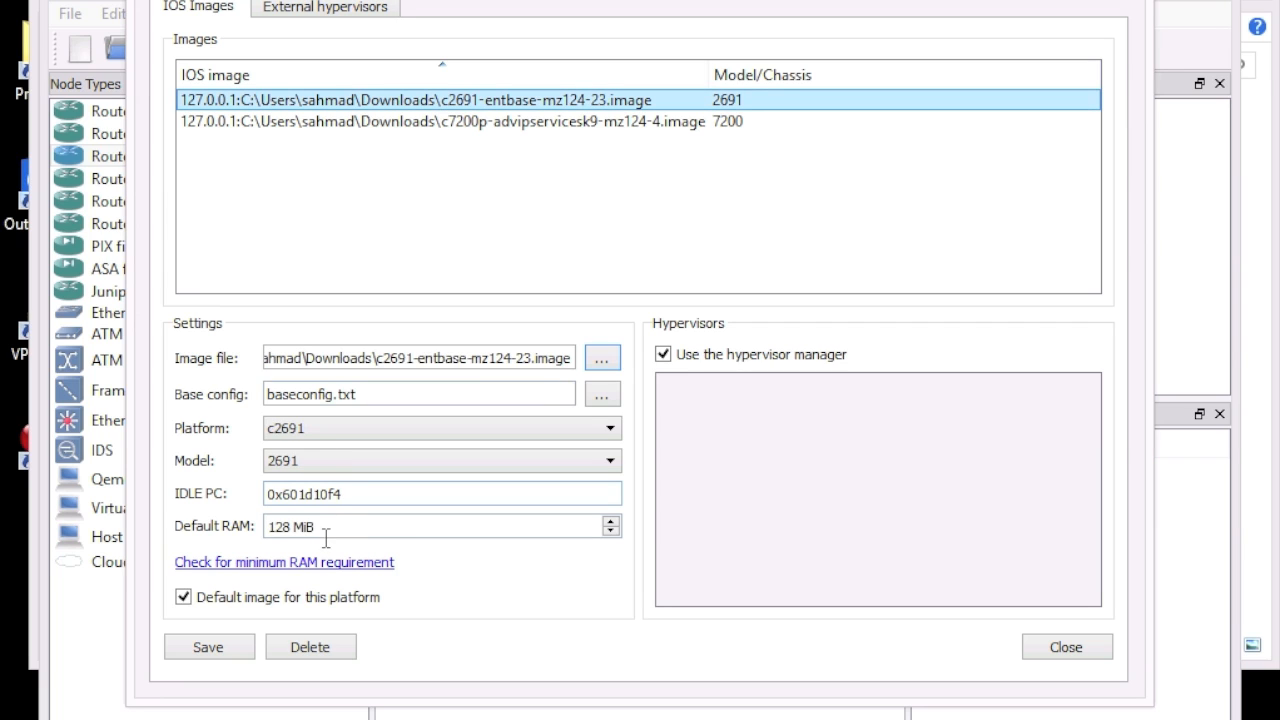
left_click_drag(366, 496, 221, 487)
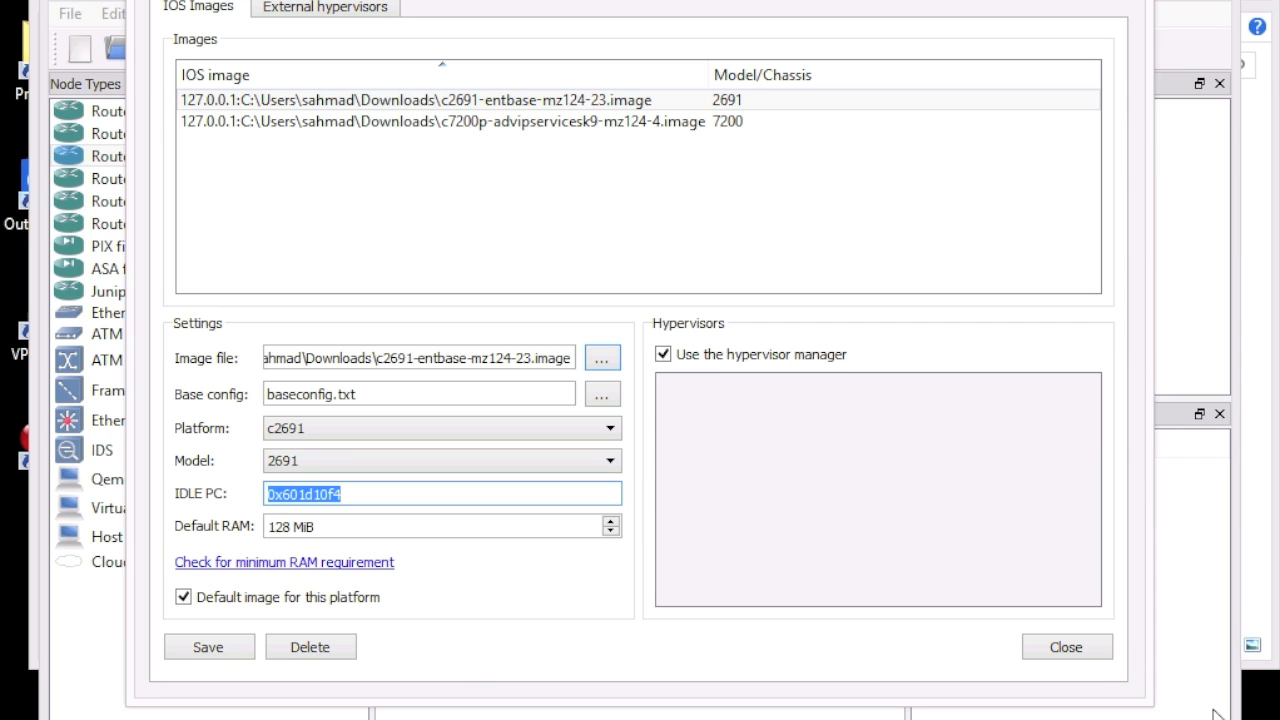
left_click(1095, 656)
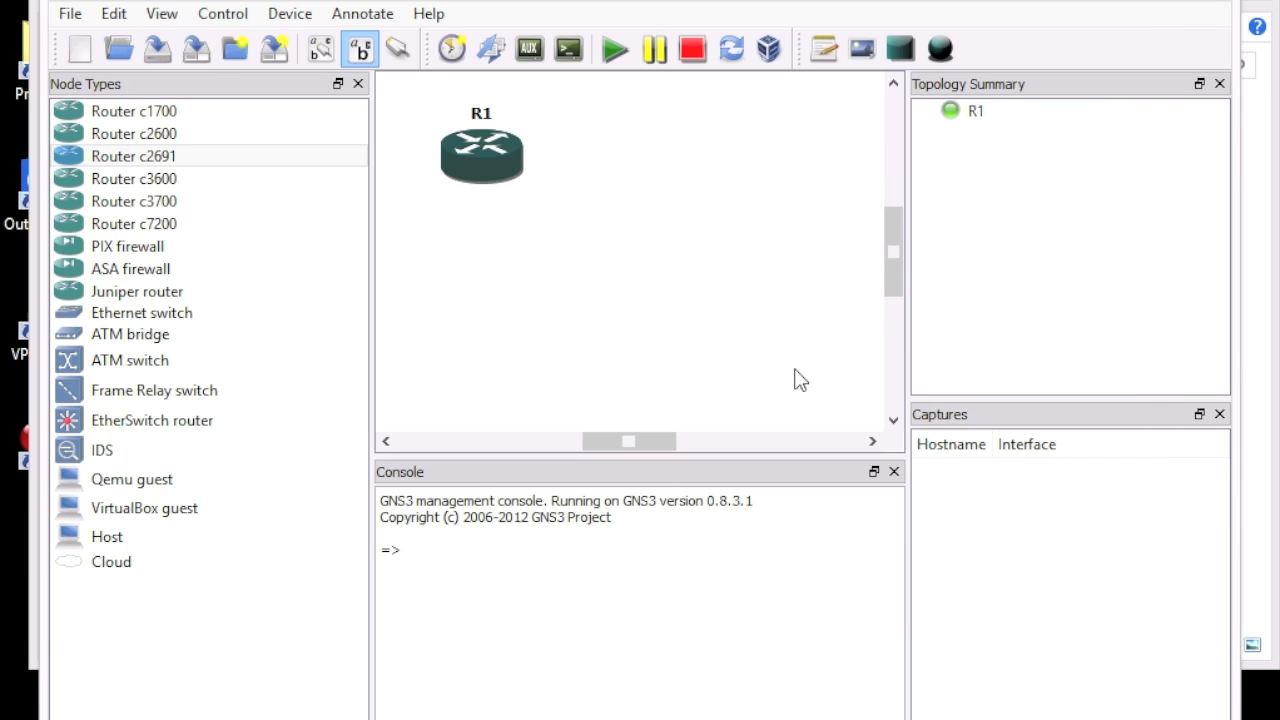
Step: Stop router R1, then delete it so the canvas is empty
right_click(504, 160)
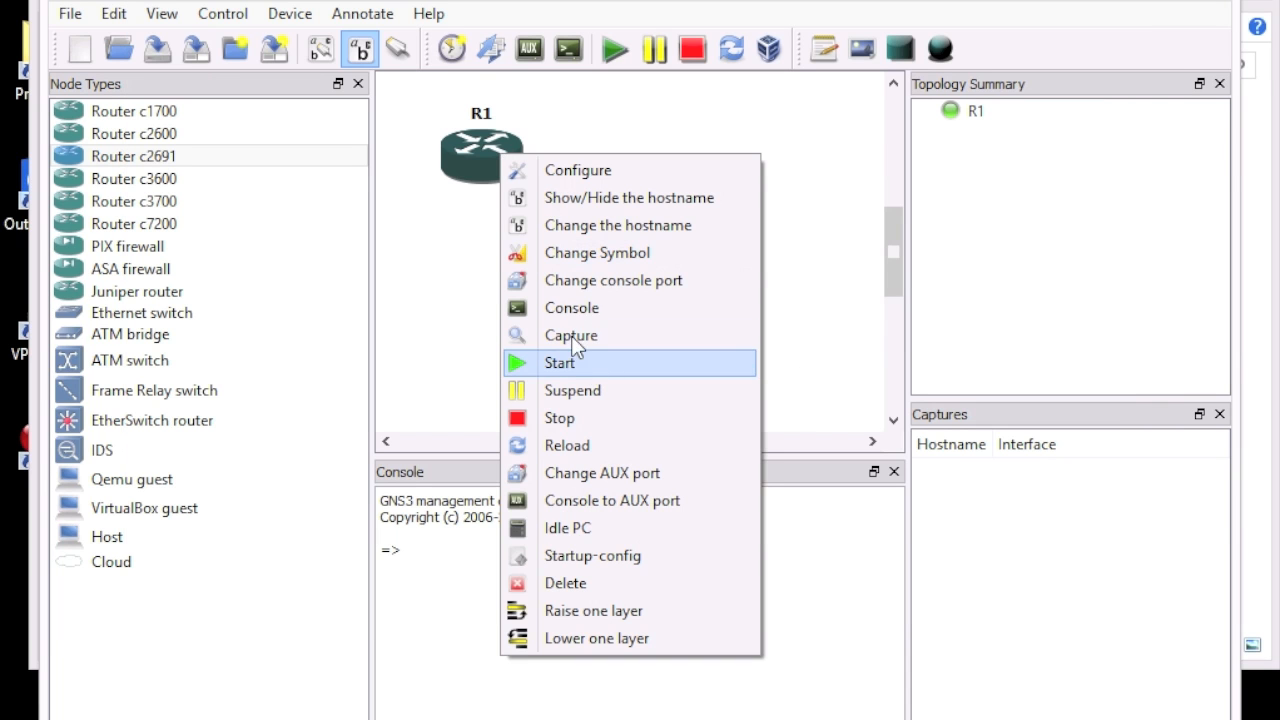
left_click(575, 425)
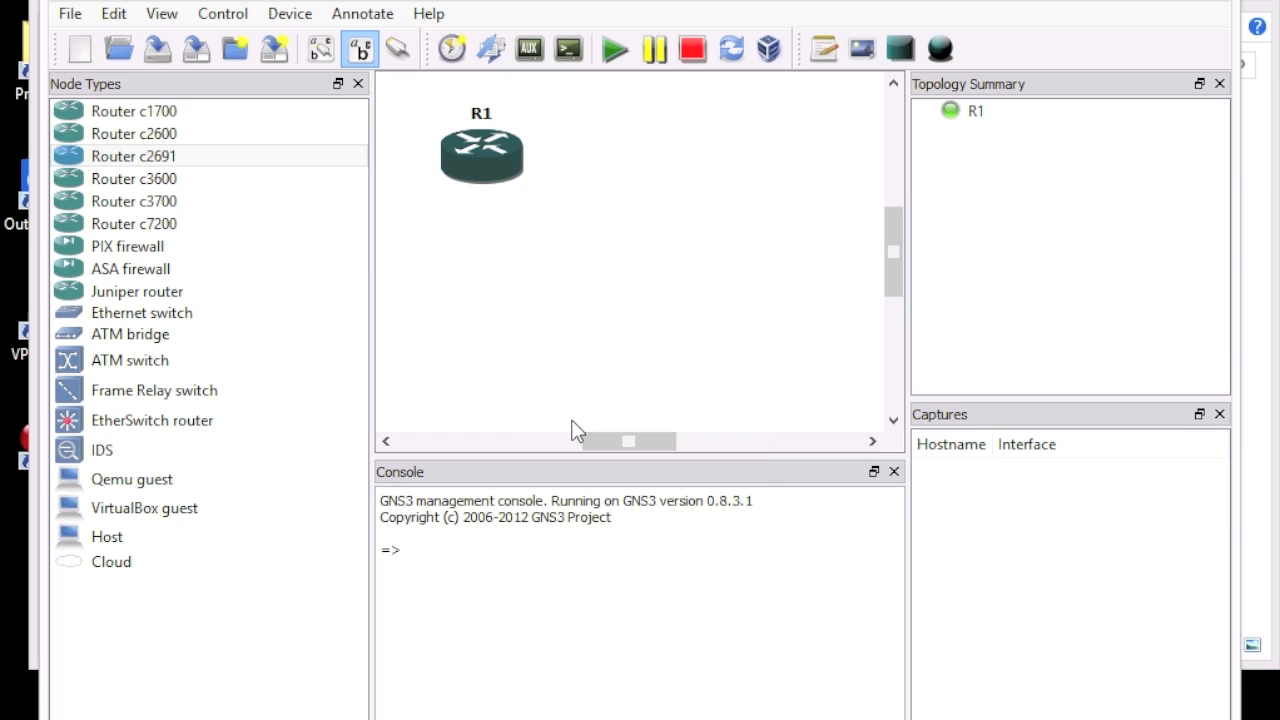
right_click(479, 163)
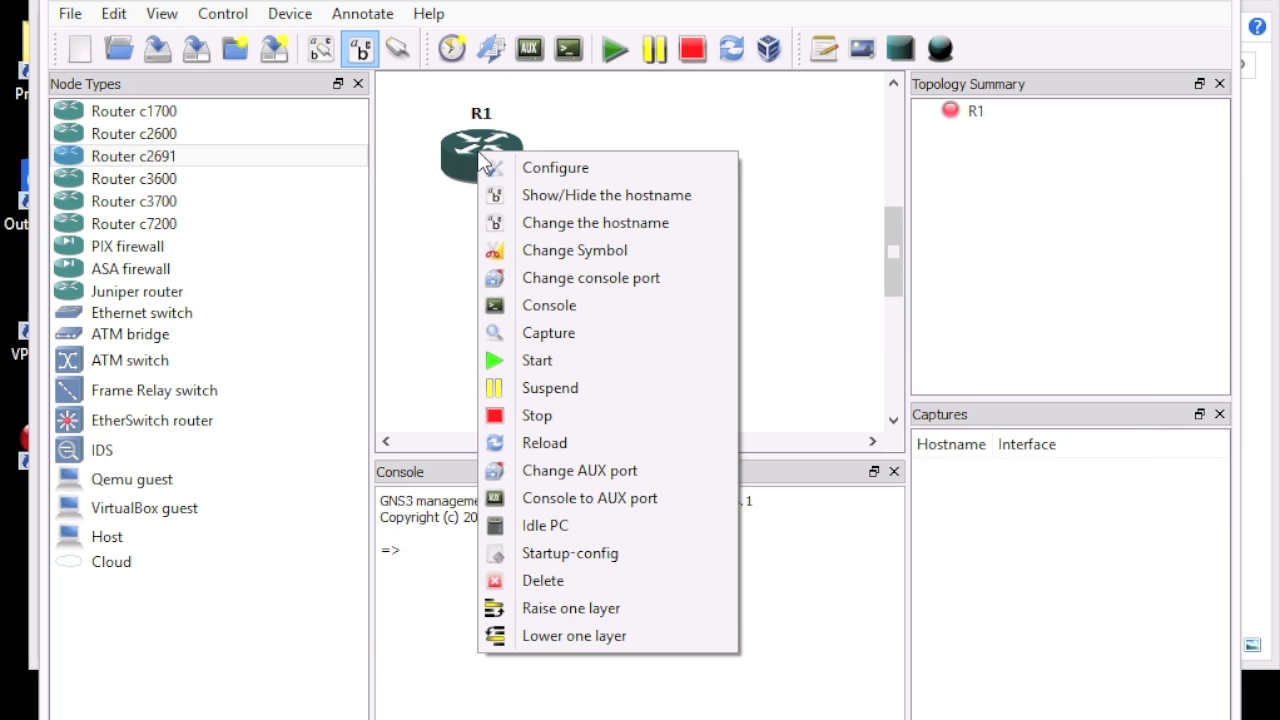
left_click(548, 581)
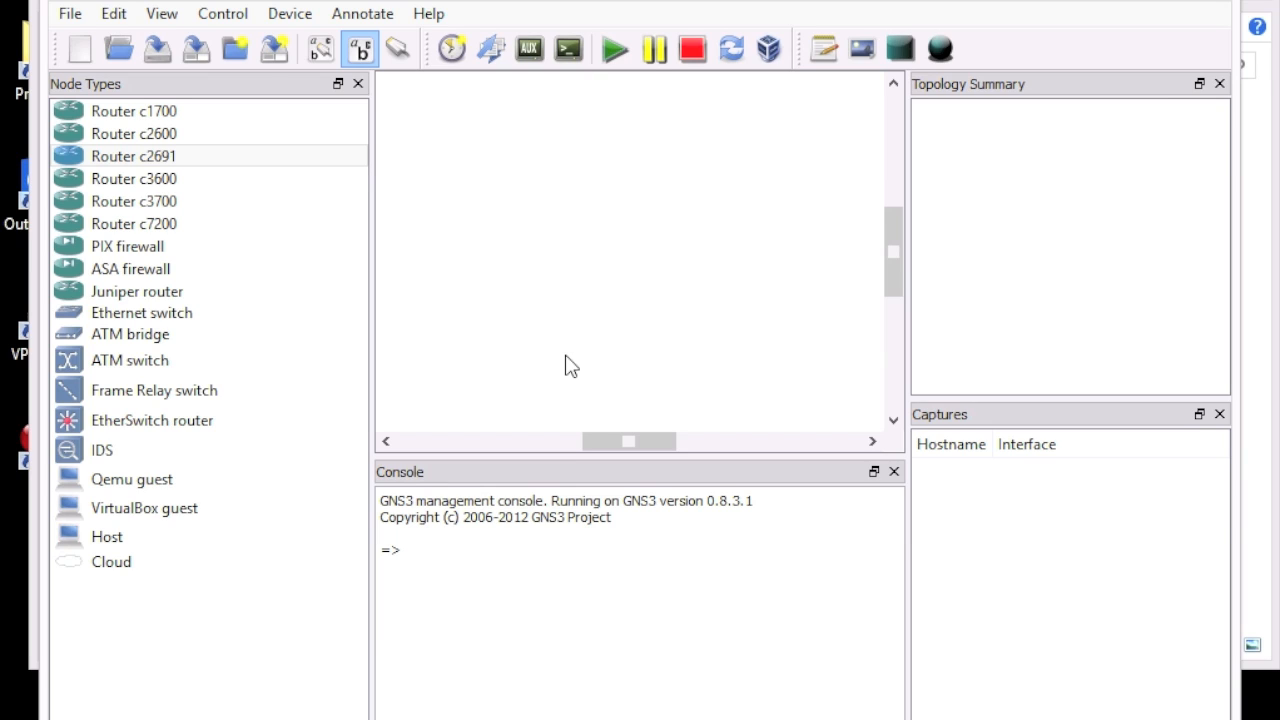
Step: Switch to the 'ASA 8.4 with ASDM on GNS3' browser window and scroll through its introduction
left_click(176, 718)
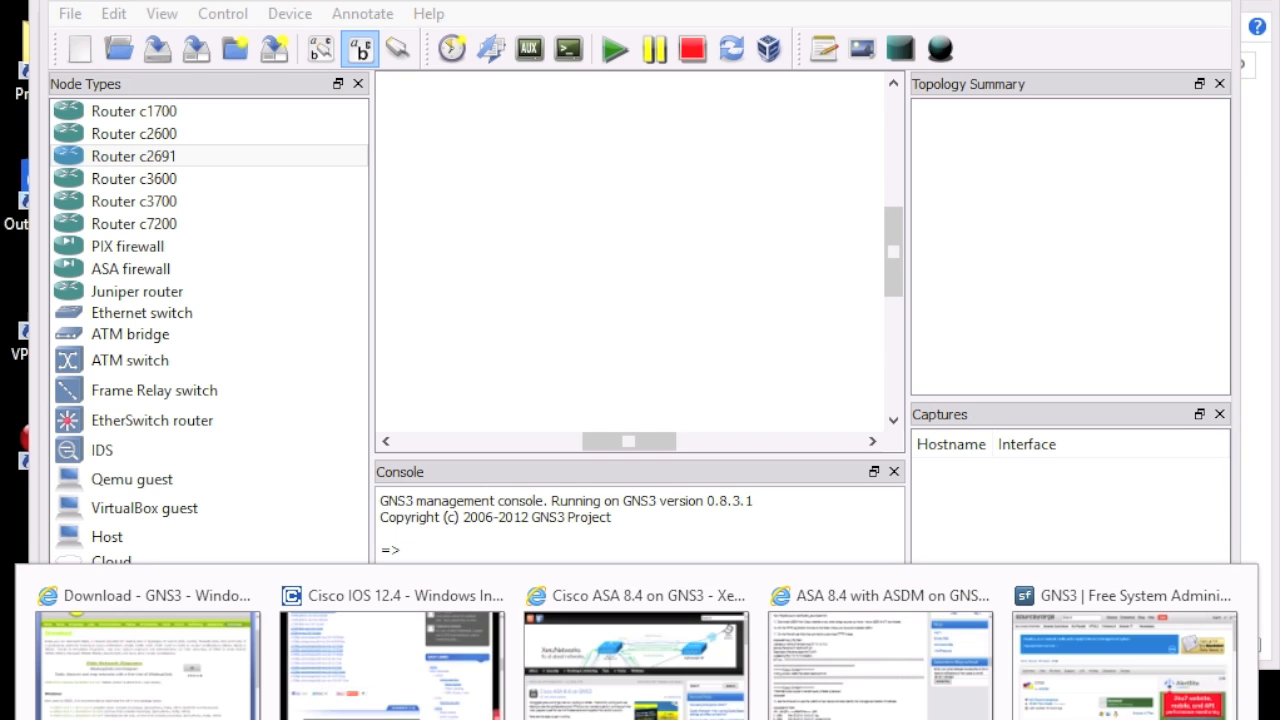
mouse_move(580, 685)
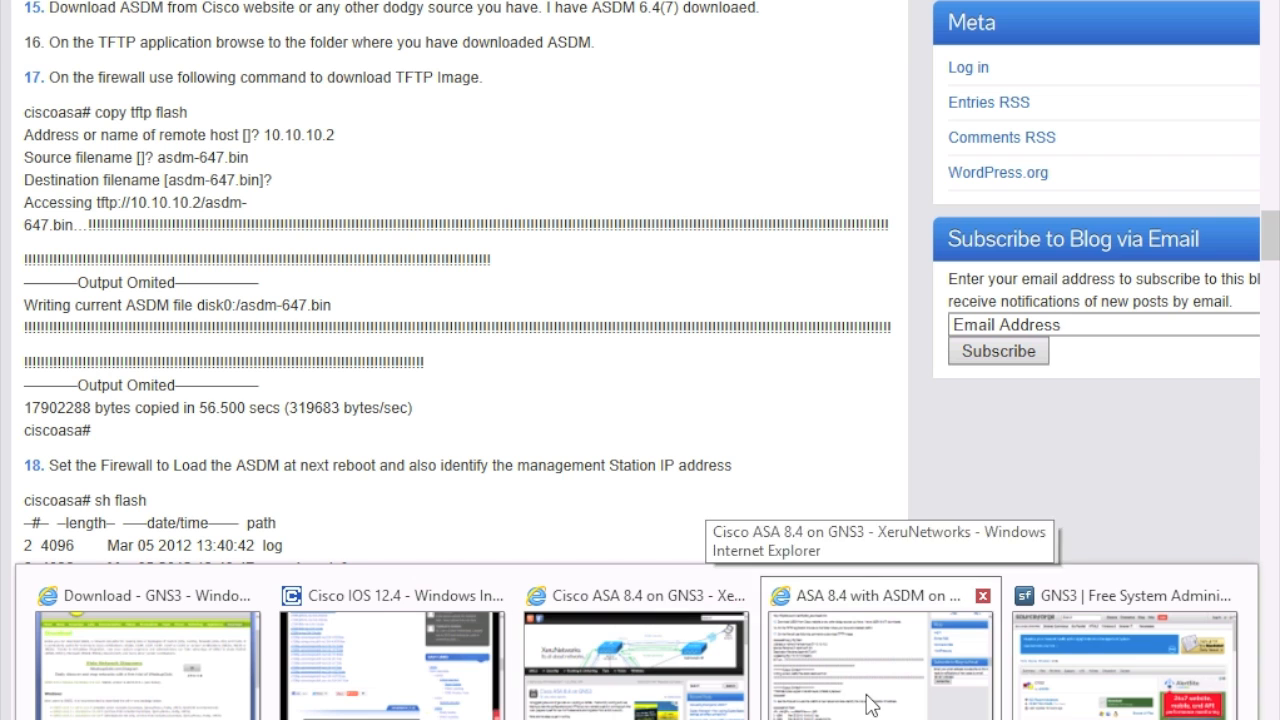
left_click(866, 695)
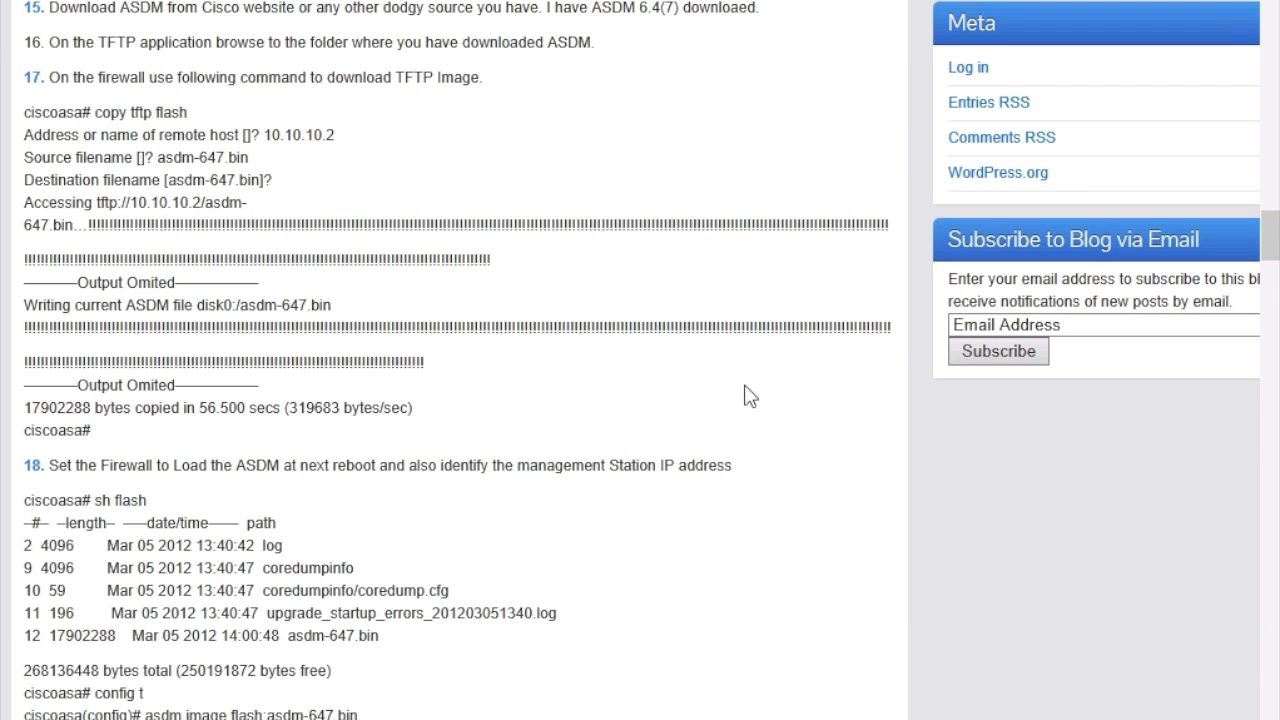
scroll(751, 397, "up", 20)
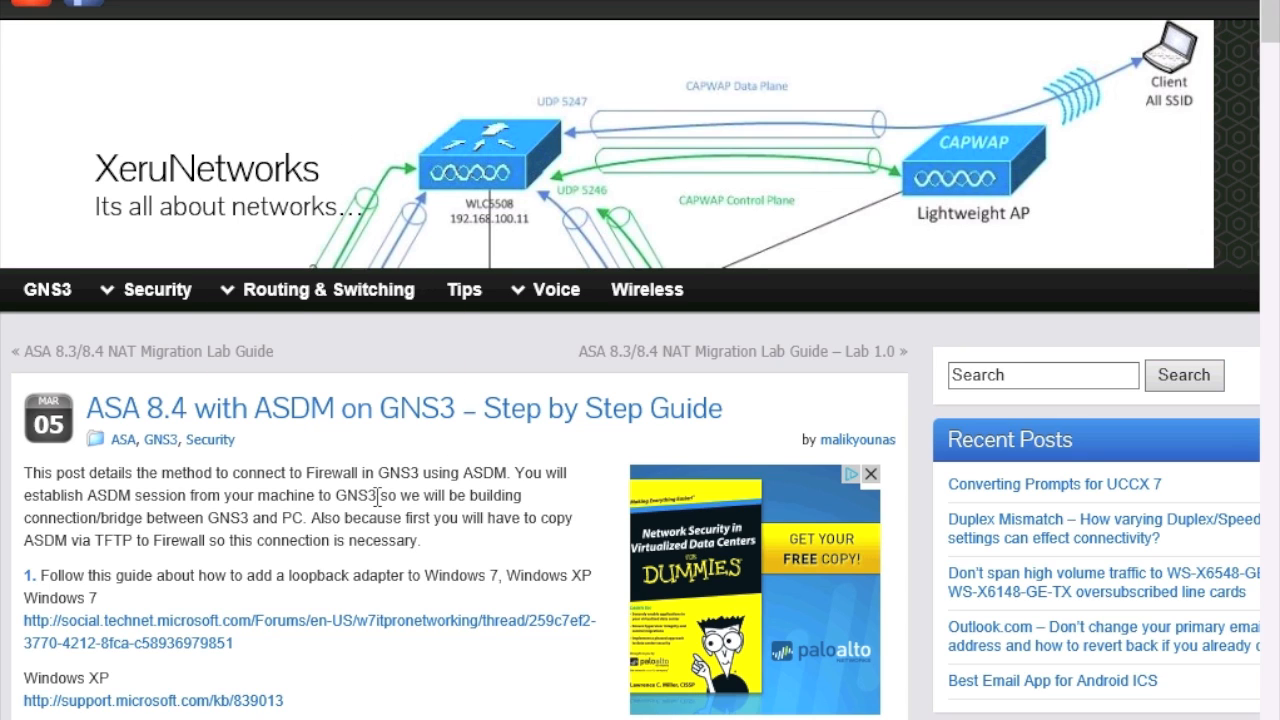
scroll(378, 495, "down", 2)
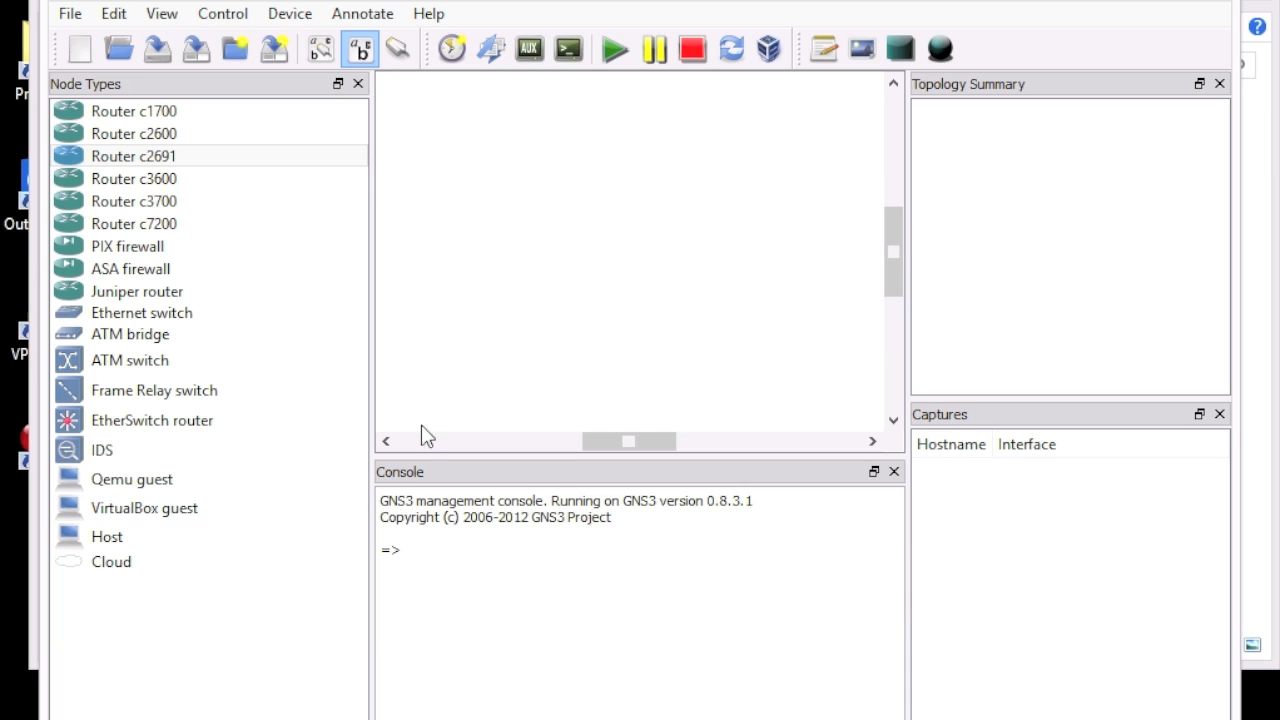
Step: Open GNS3 Preferences at the Qemu ASA settings
left_click(114, 14)
left_click(180, 231)
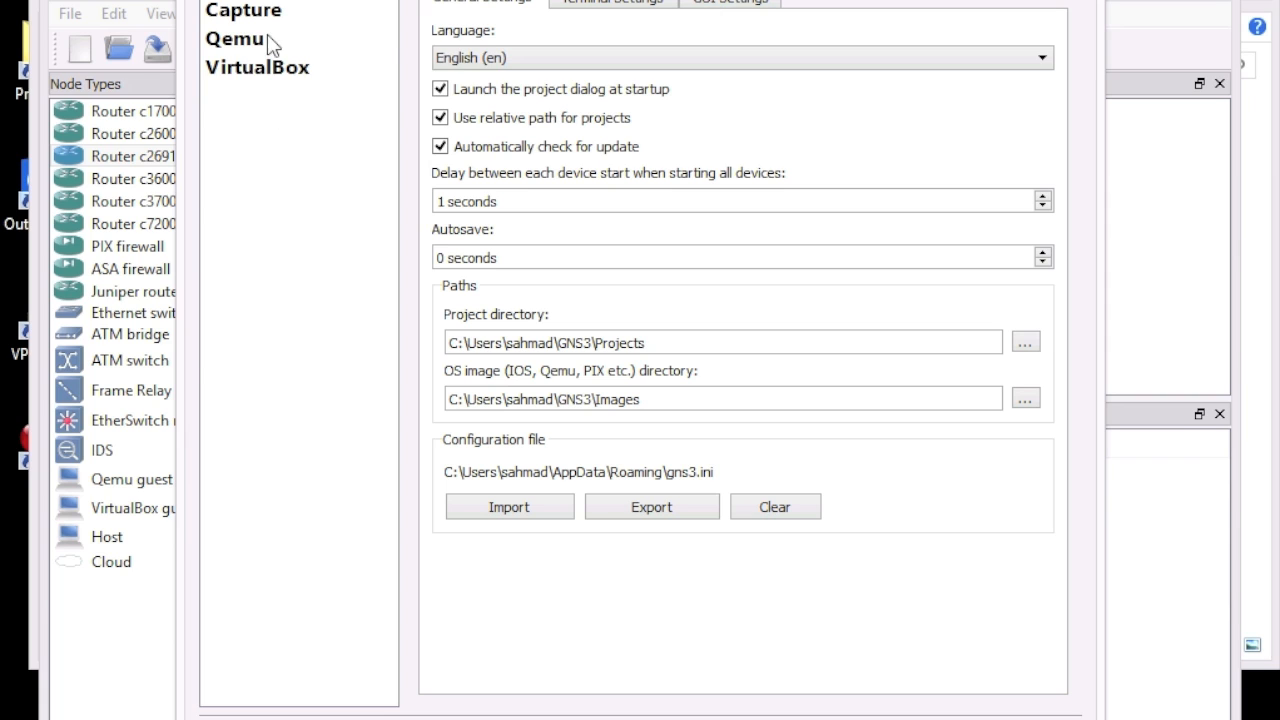
left_click(240, 50)
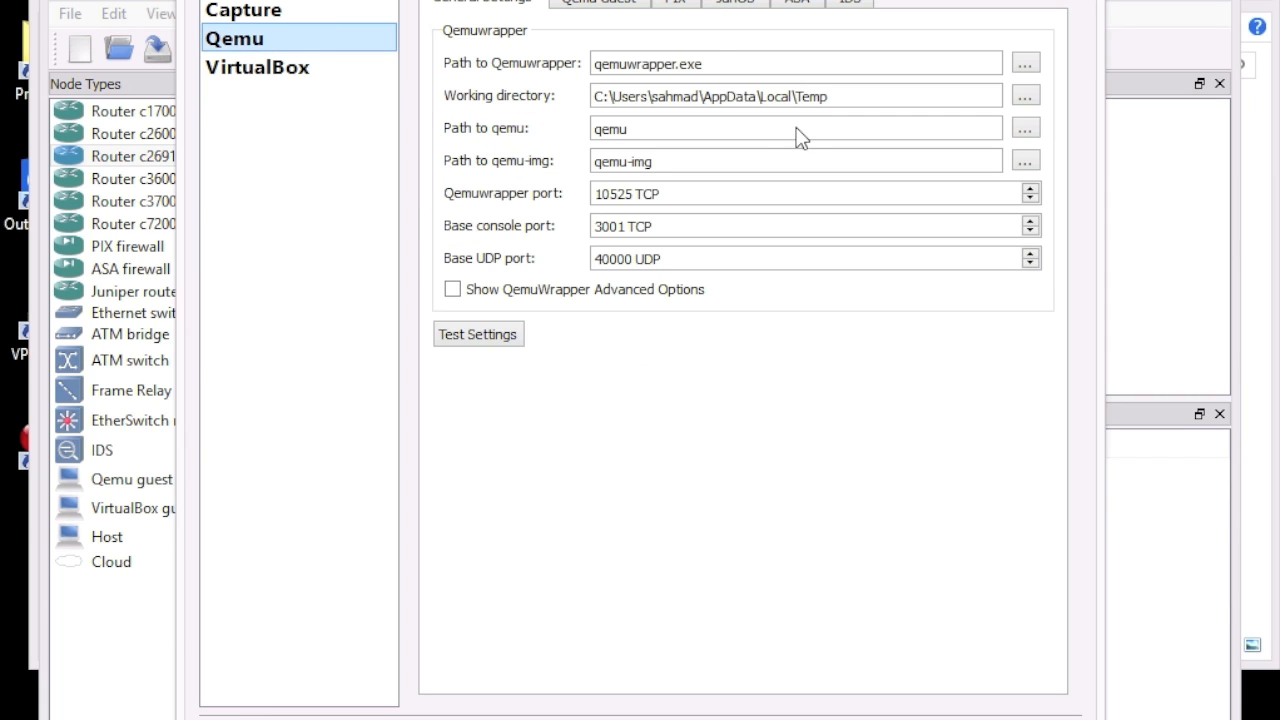
left_click(795, 4)
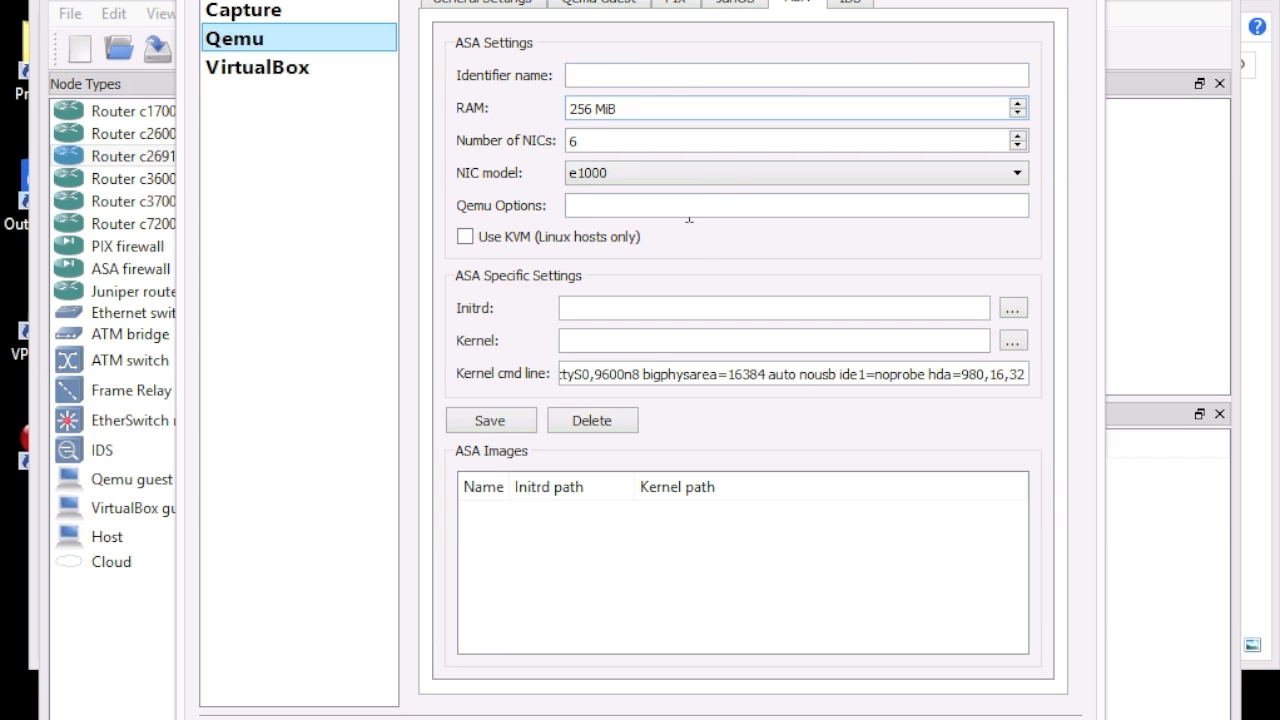
Step: Set the ASA identifier name to ASA and its RAM to 1024 MiB
left_click(620, 78)
type("ASA")
left_click(621, 108)
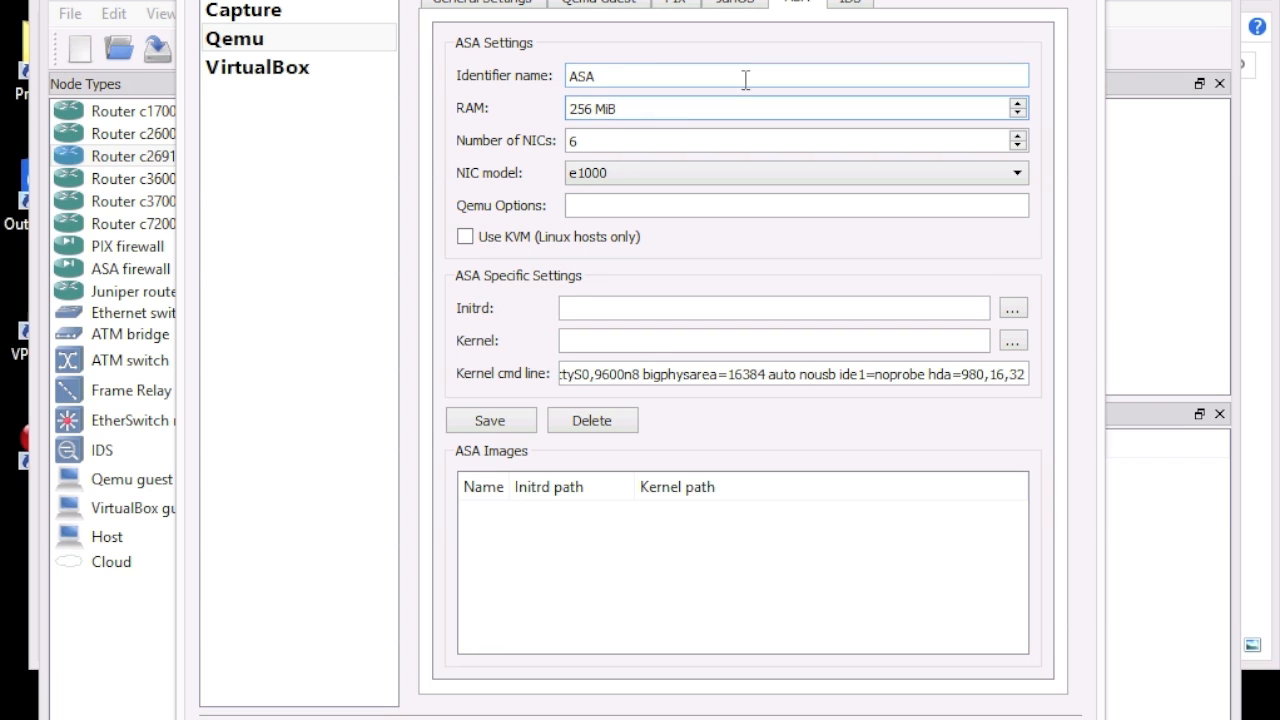
double_click(585, 104)
type("1024")
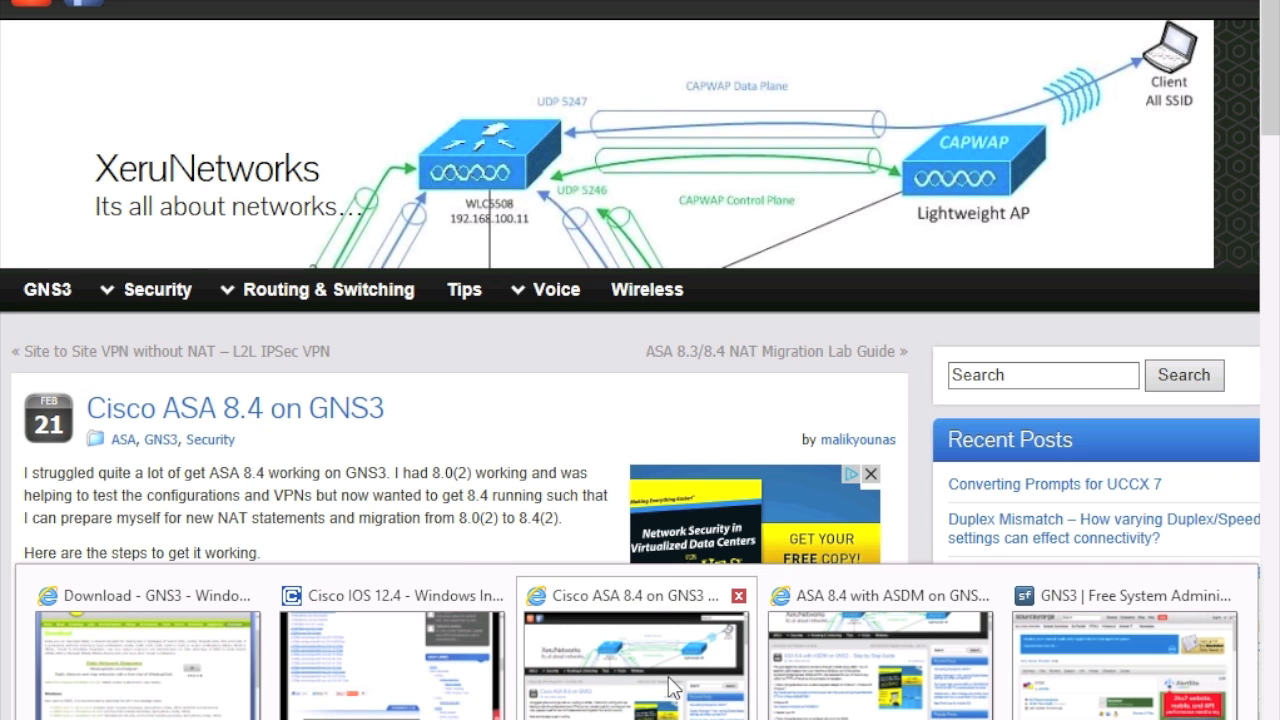
Step: In the 'Cisco ASA 8.4 on GNS3' article, select the recommended Qemu Options string
left_click(672, 688)
scroll(465, 463, "down", 15)
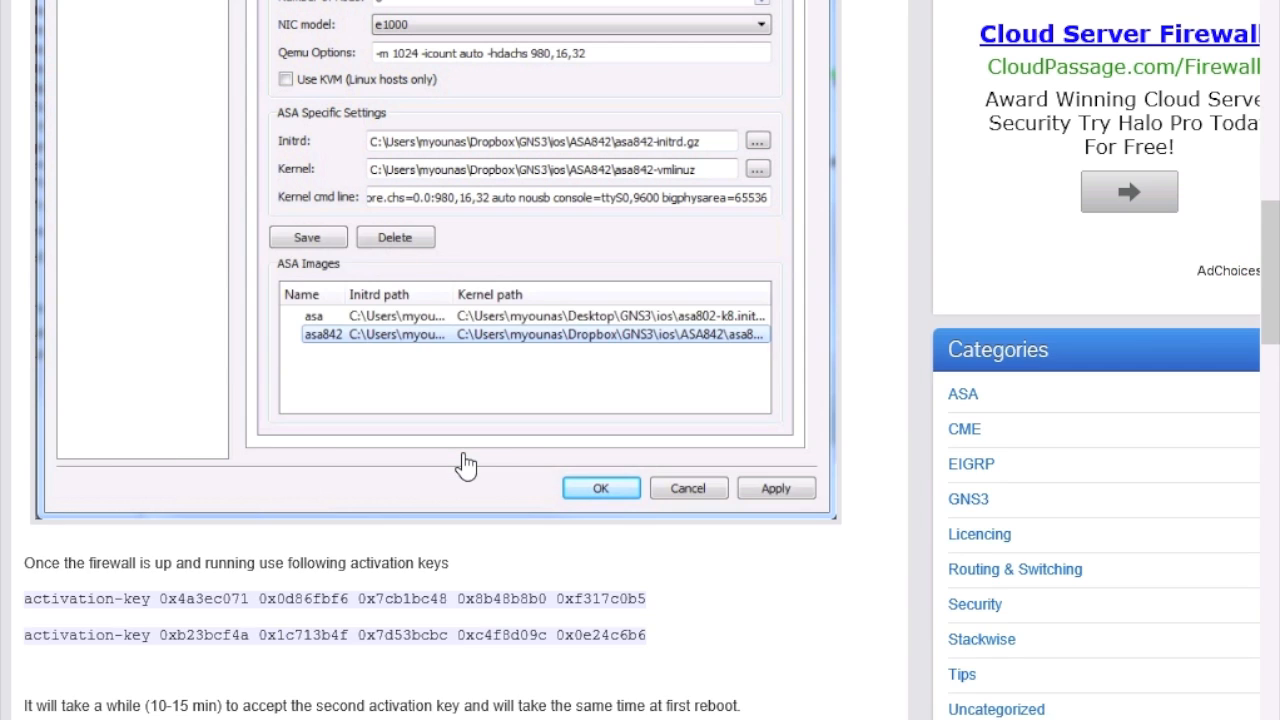
scroll(465, 463, "up", 5)
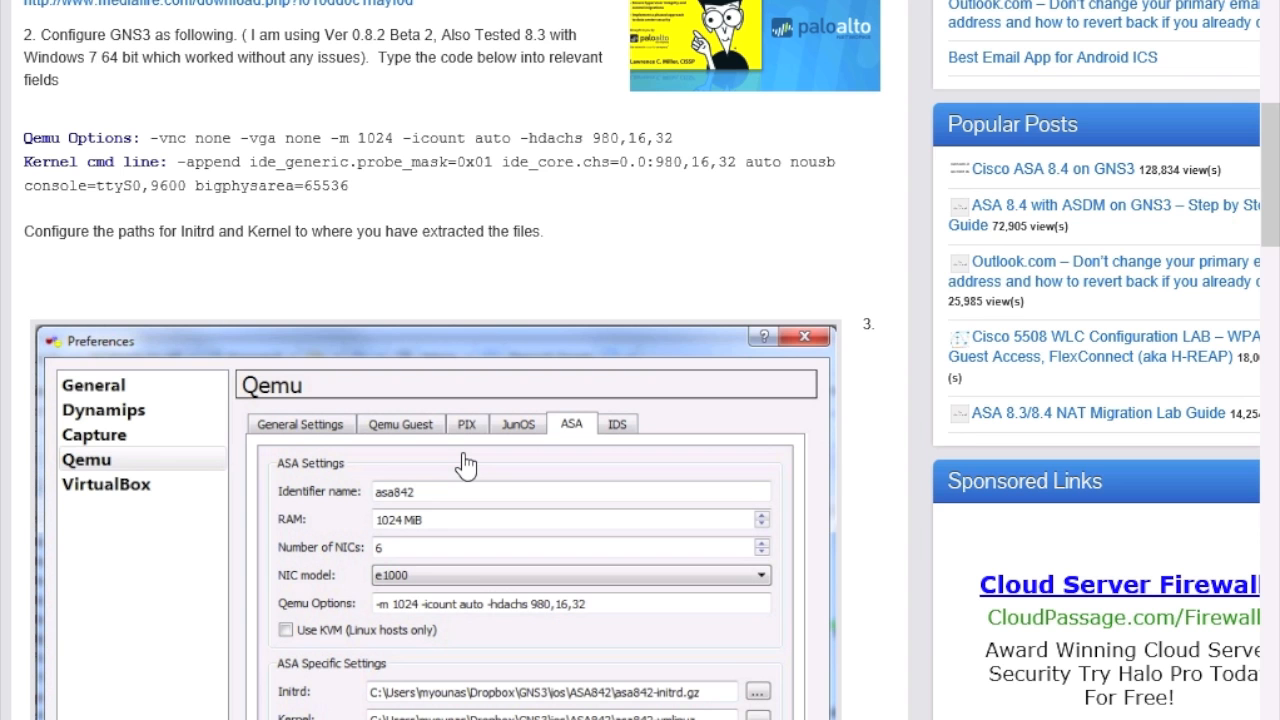
scroll(465, 463, "up", 7)
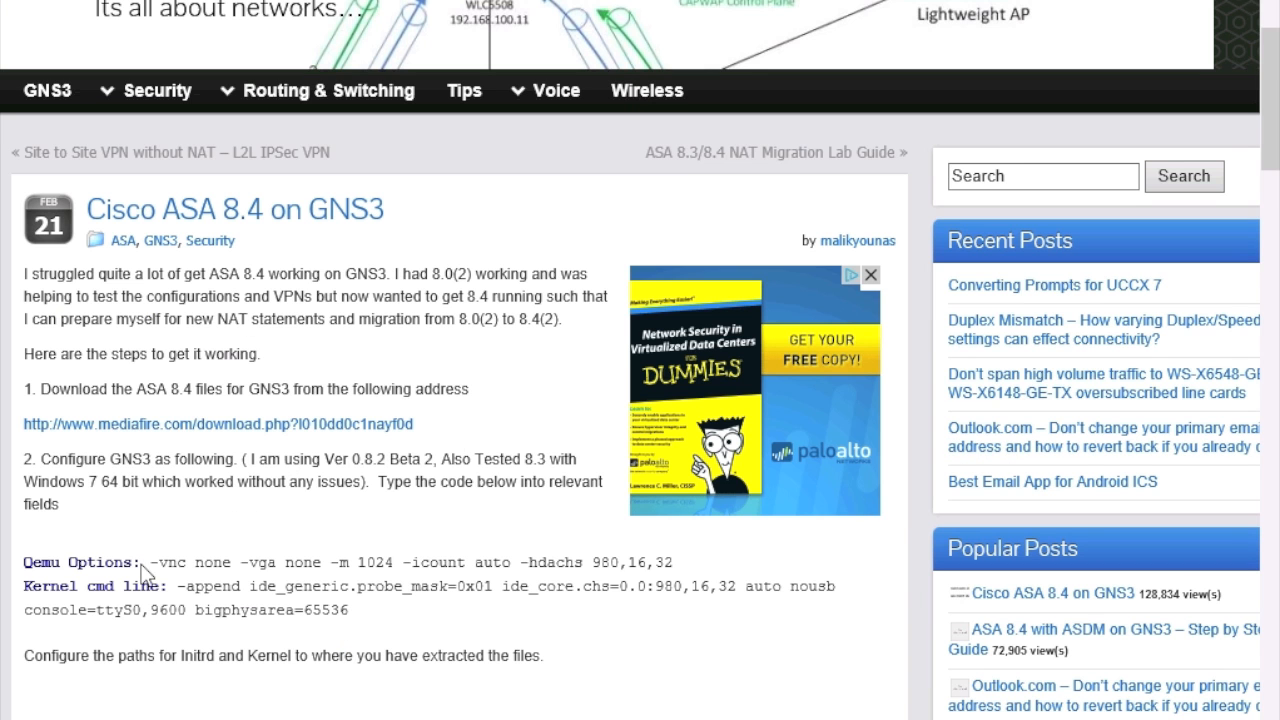
left_click_drag(150, 563, 668, 566)
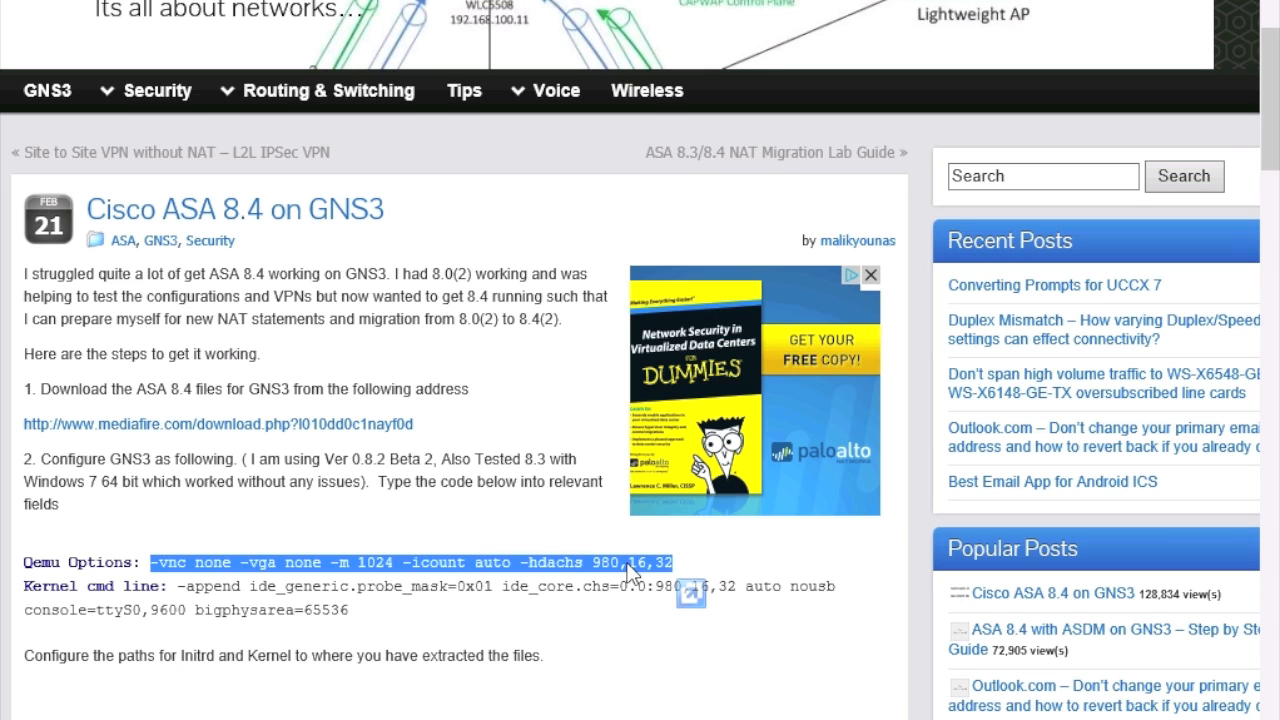
right_click(630, 566)
Step: Copy the guide's Qemu Options string and paste it into the ASA Qemu Options field
left_click(706, 244)
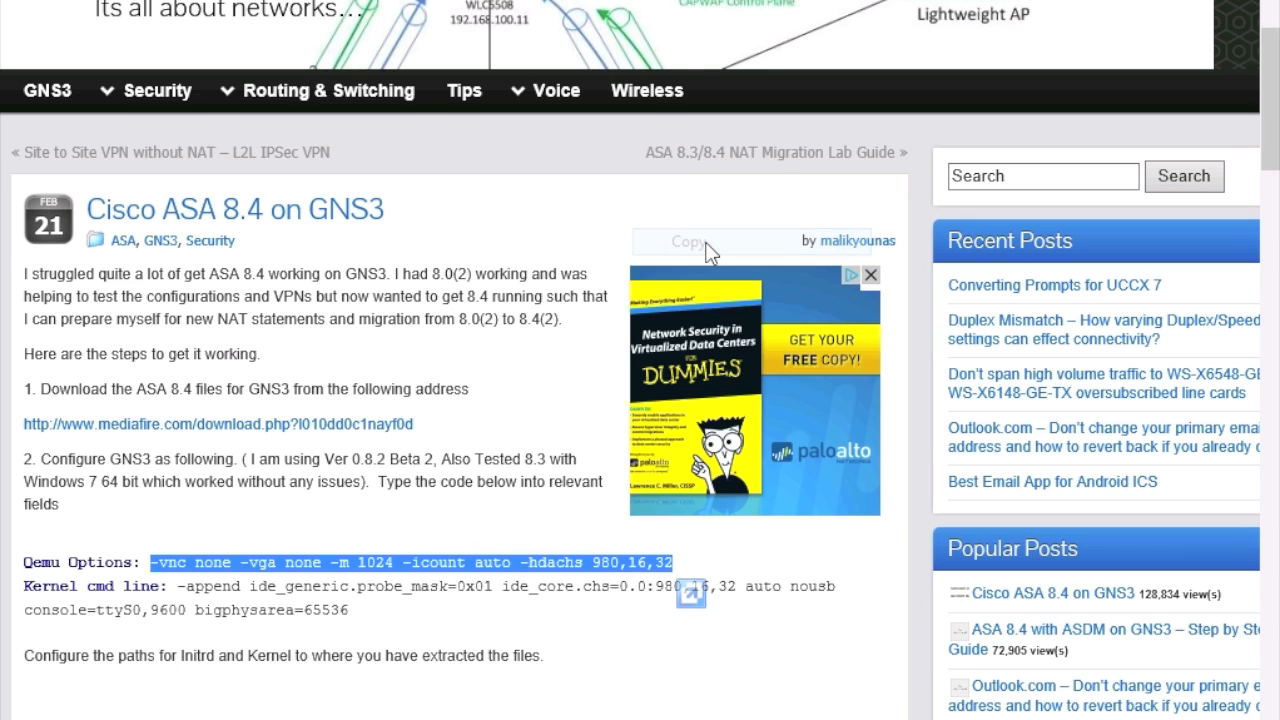
key("alt+Tab")
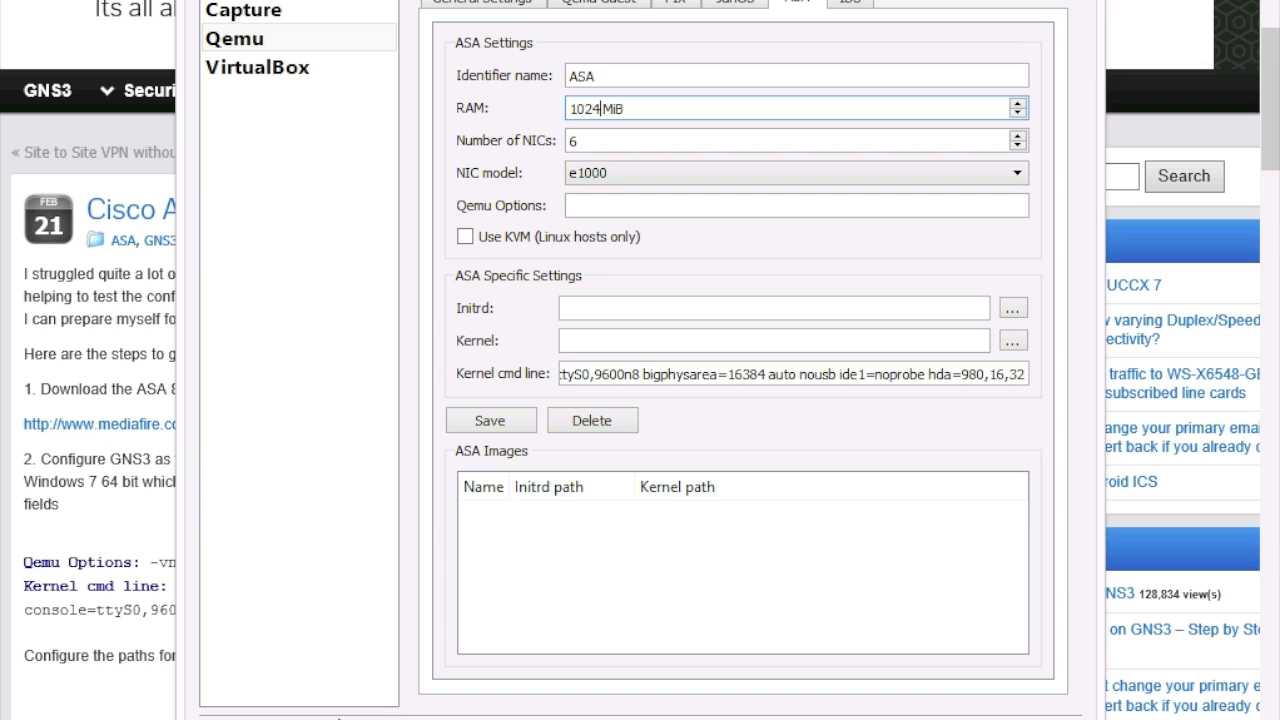
left_click(622, 207)
right_click(622, 207)
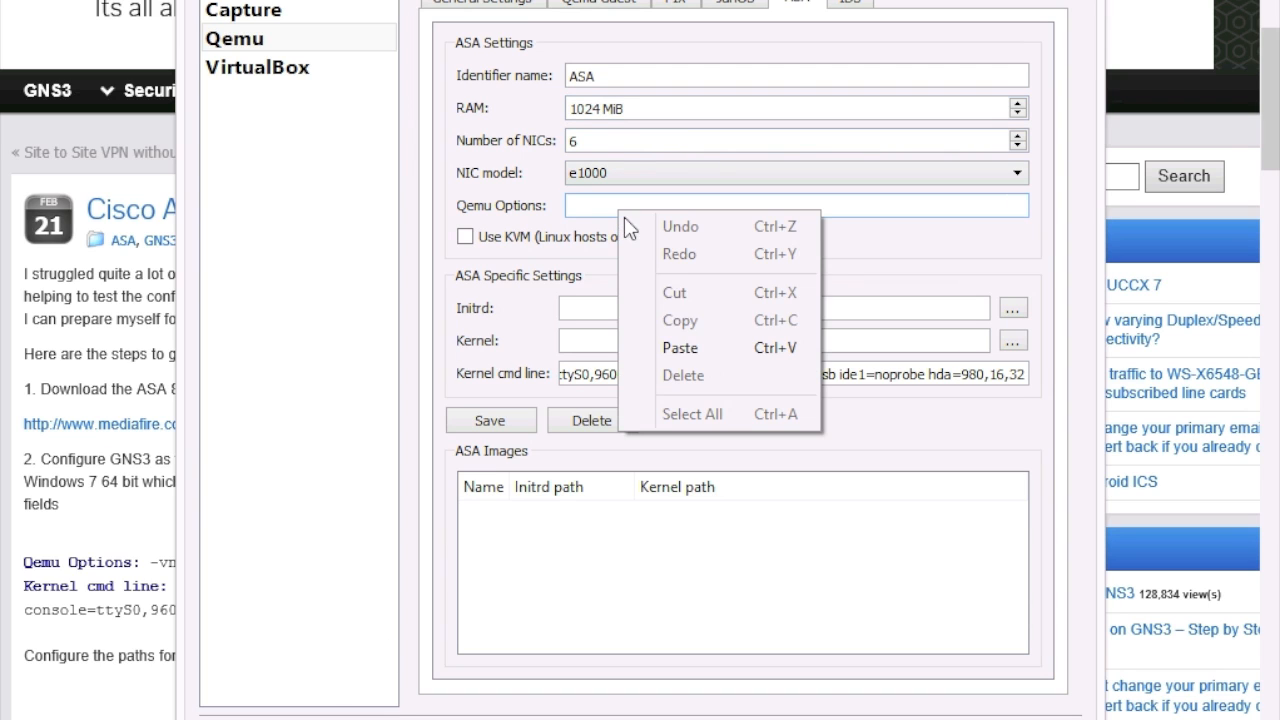
left_click(690, 345)
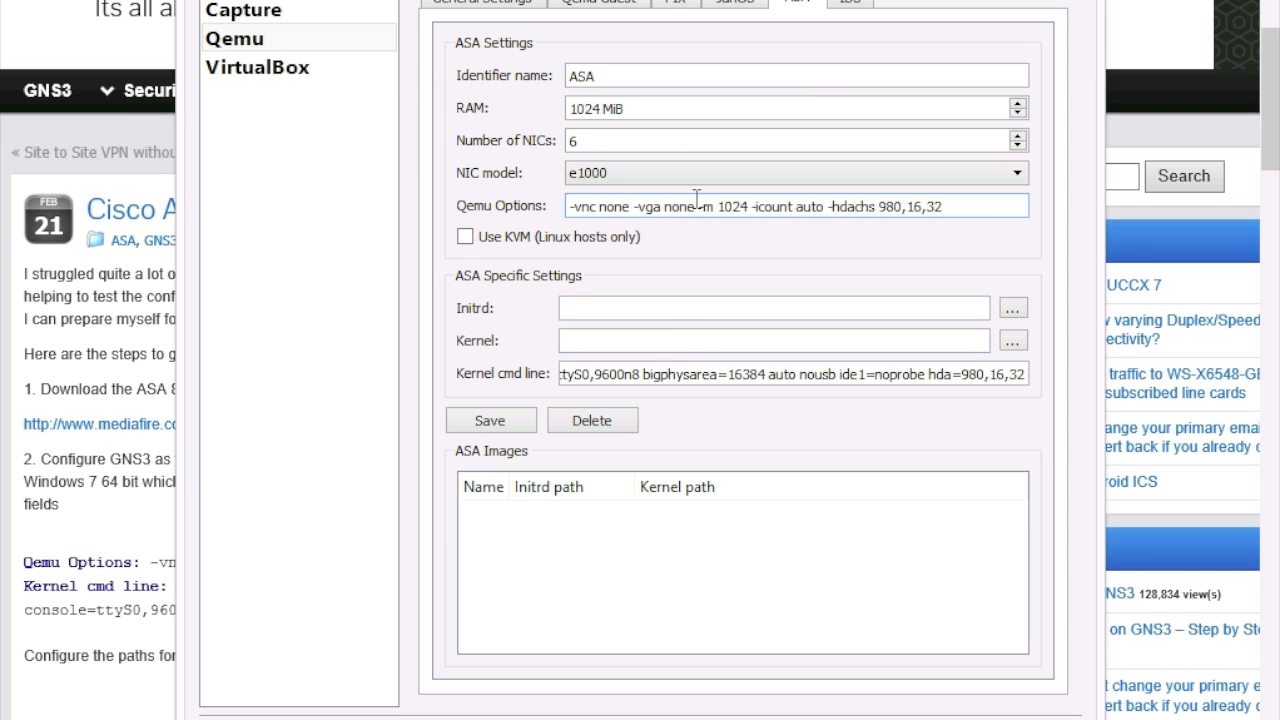
double_click(620, 207)
Step: Point Initrd to asa842-initrd.gz and Kernel image to asa842-vmlinuz from Downloads\ASA842\ASA842
left_click(625, 311)
left_click(1013, 308)
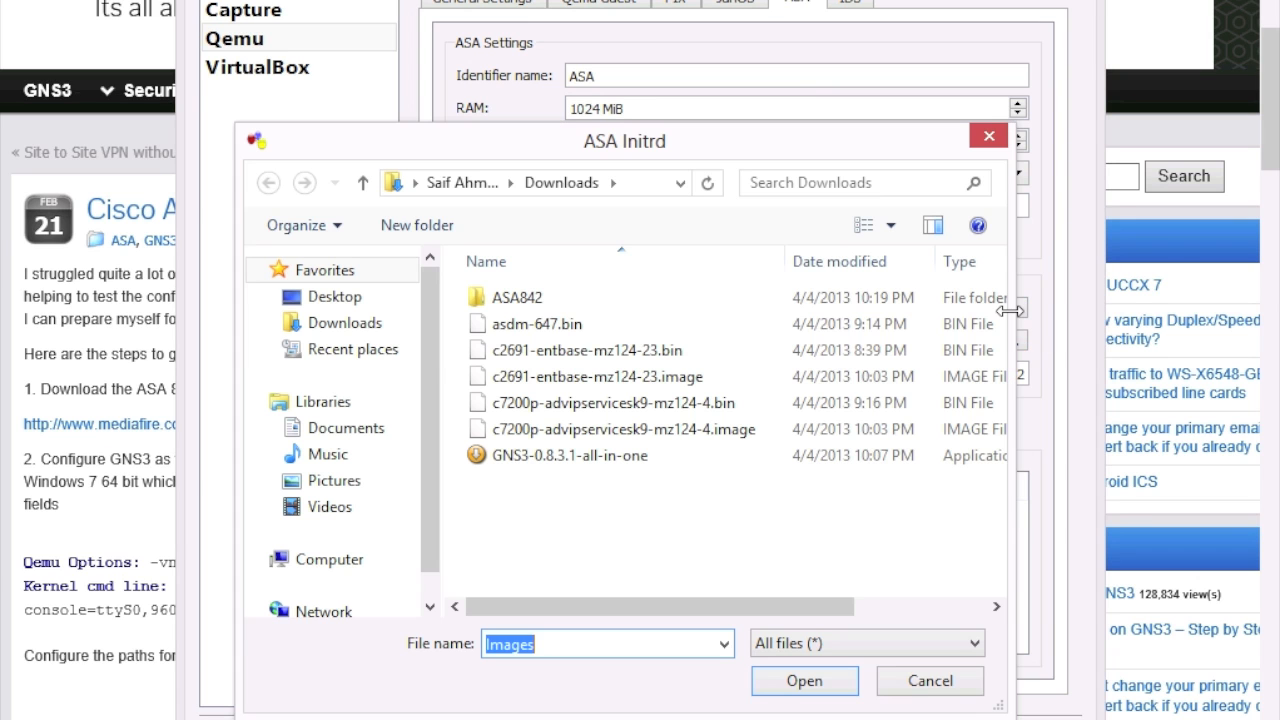
double_click(513, 298)
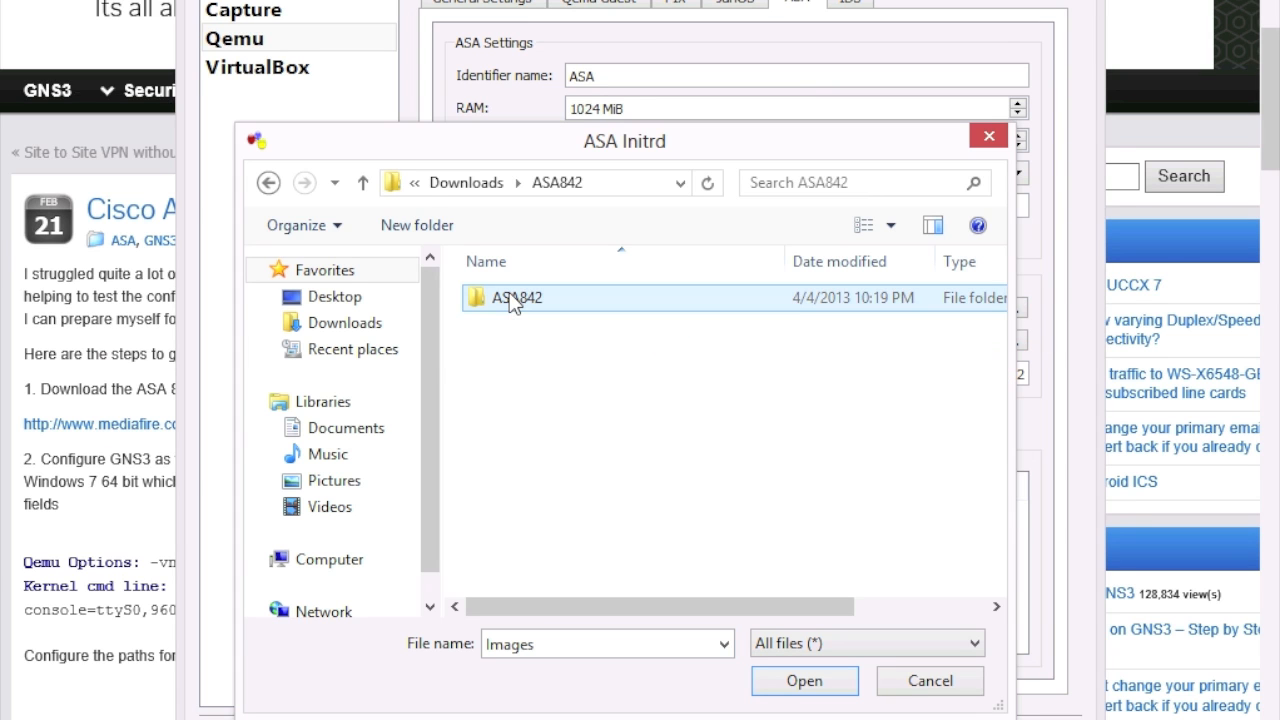
double_click(515, 300)
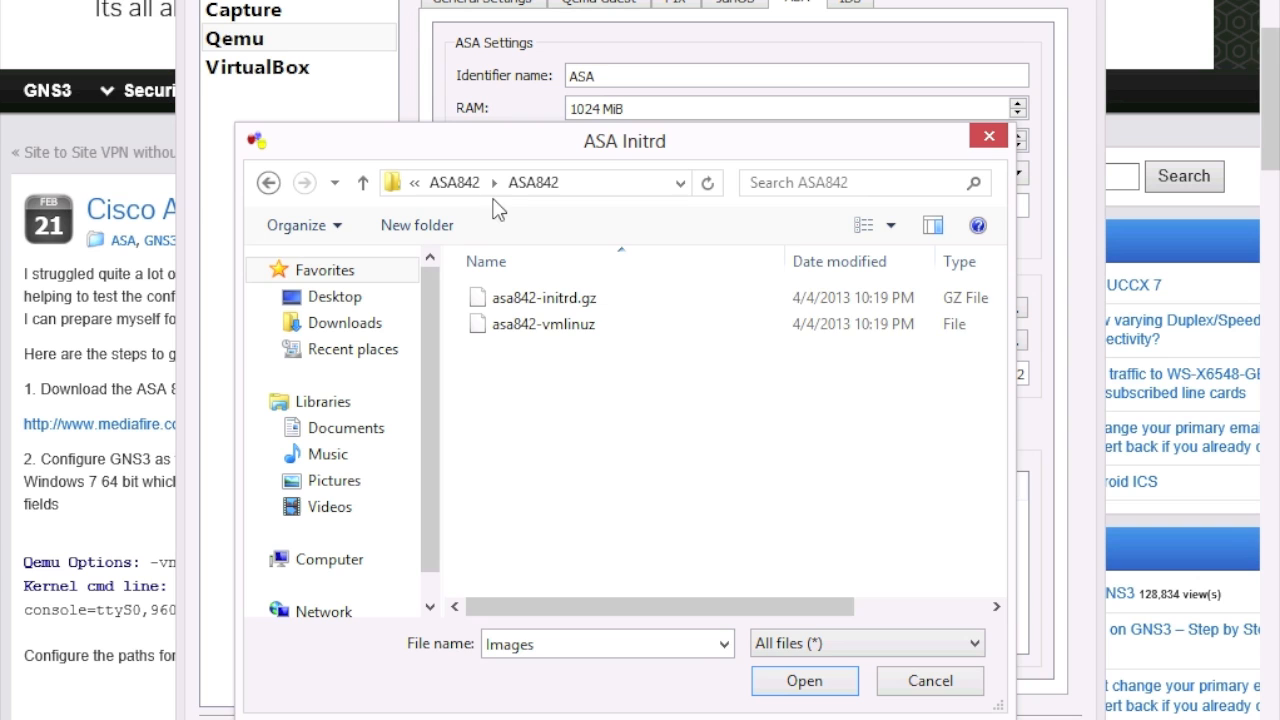
left_click(565, 304)
double_click(564, 302)
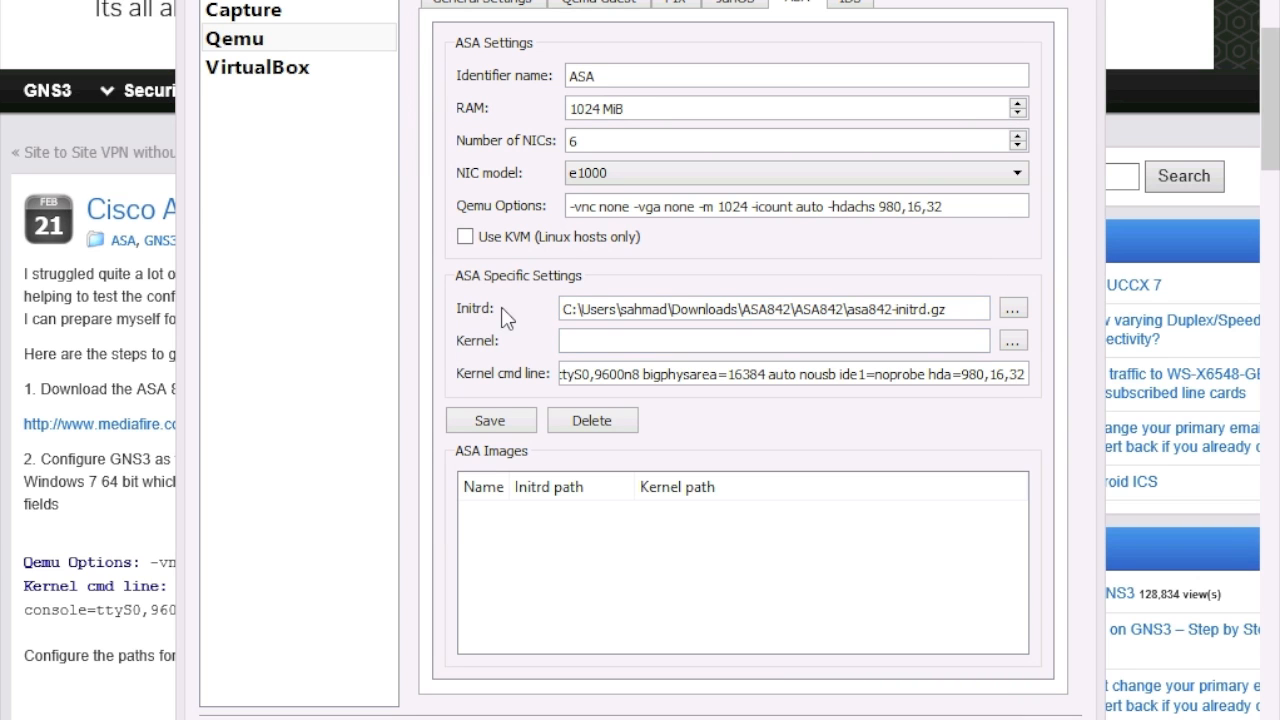
left_click(1012, 341)
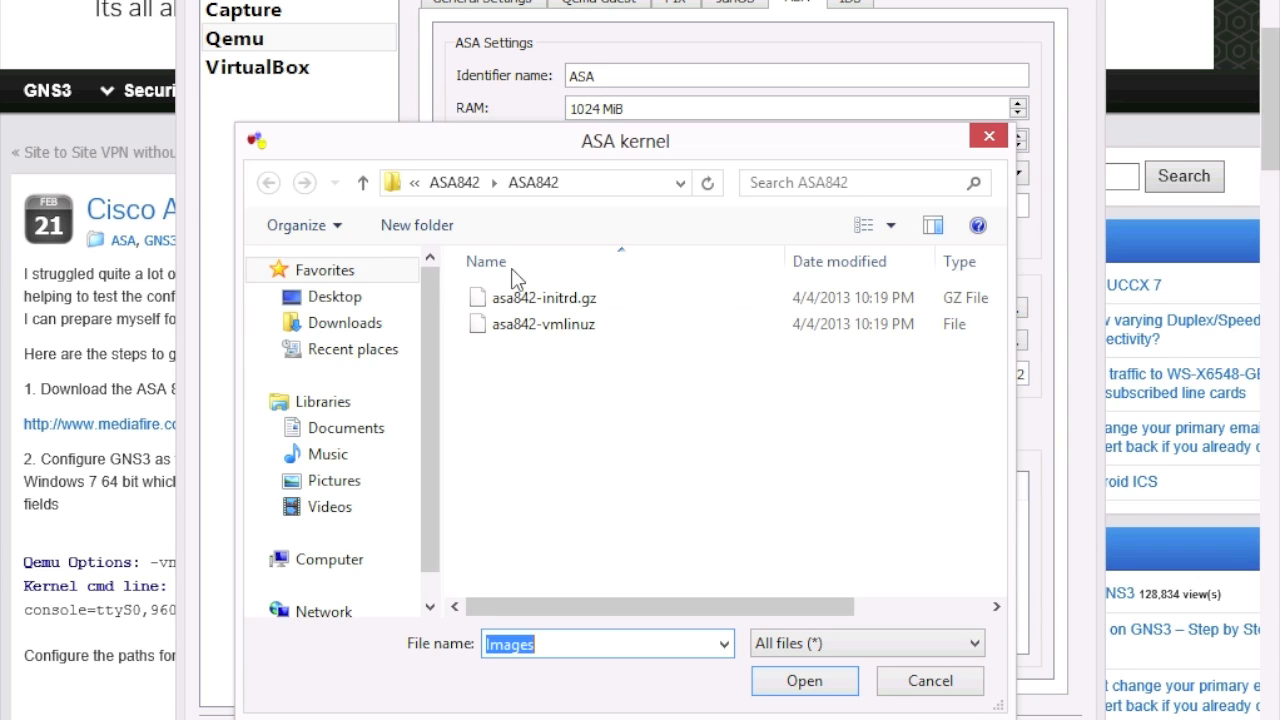
double_click(554, 324)
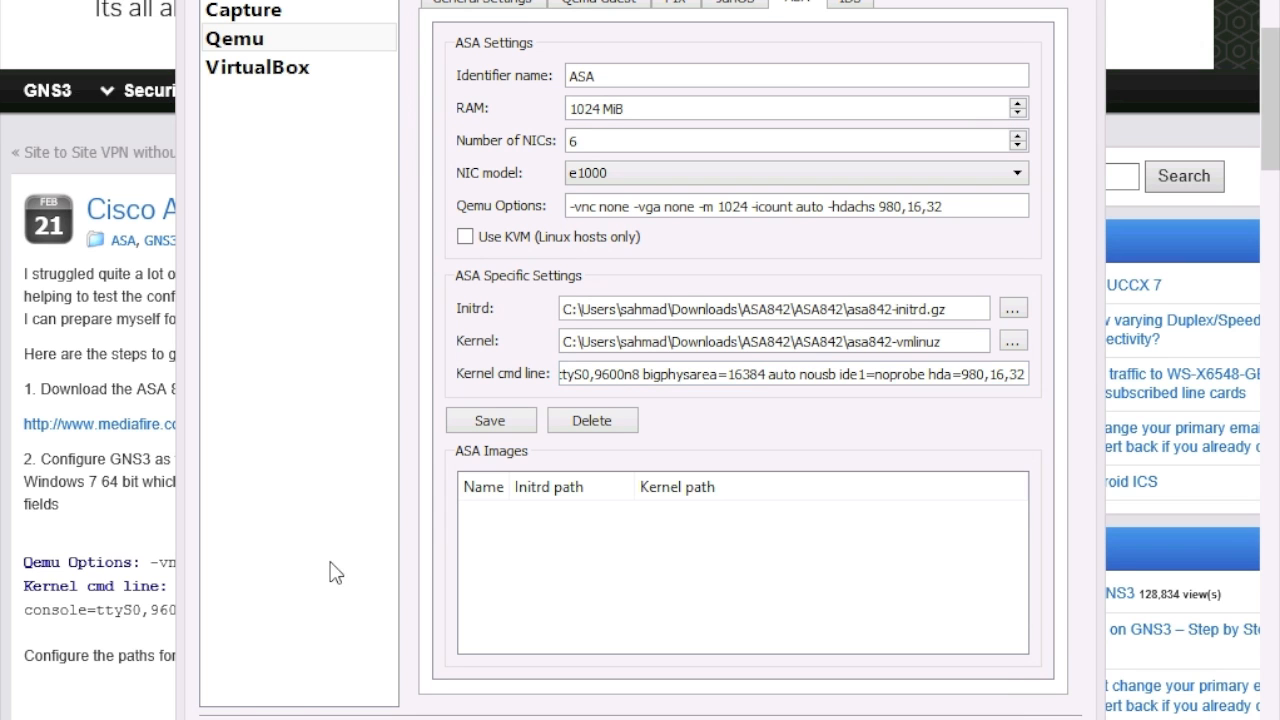
Step: Copy the Kernel cmd line options from the web guide
left_click(127, 521)
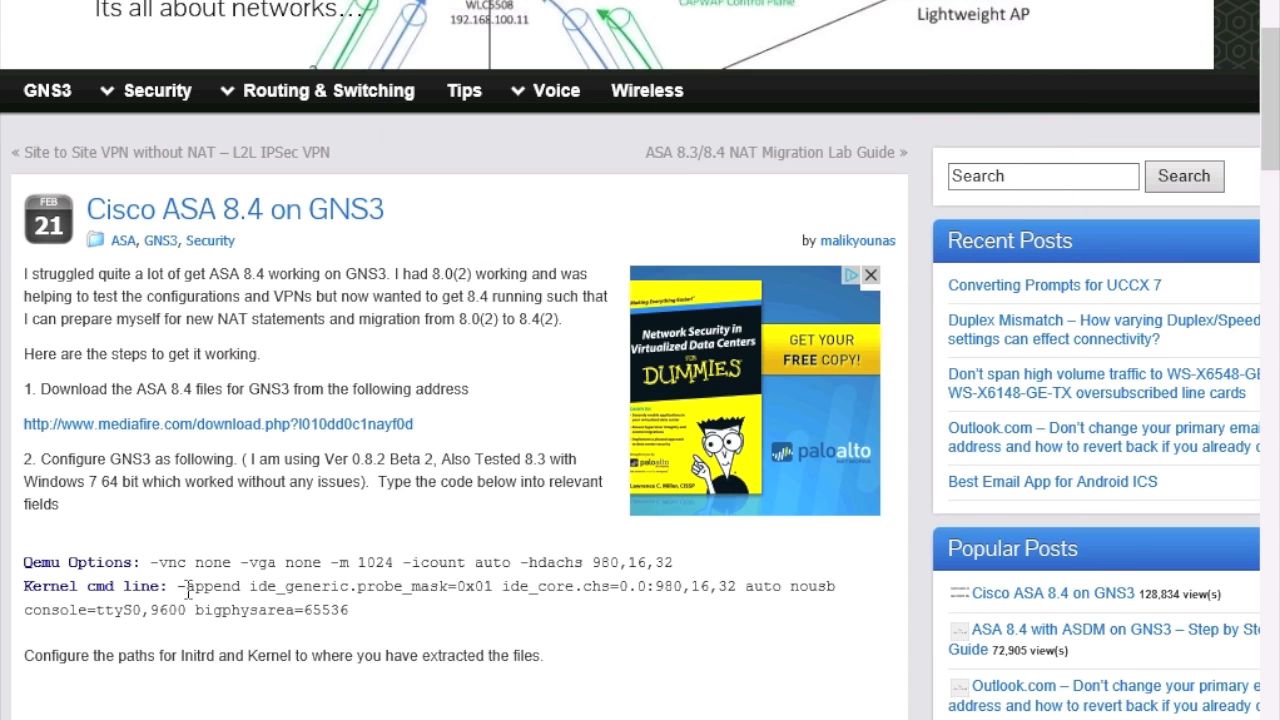
left_click_drag(177, 588, 373, 632)
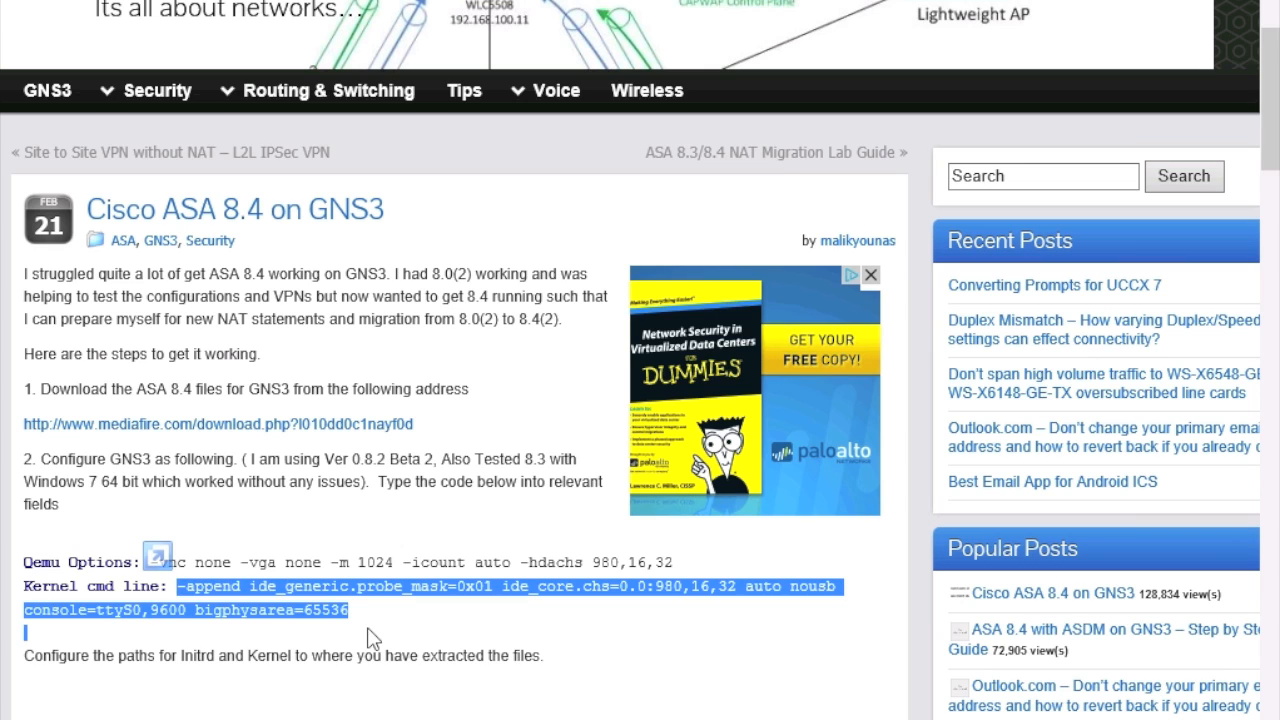
right_click(276, 589)
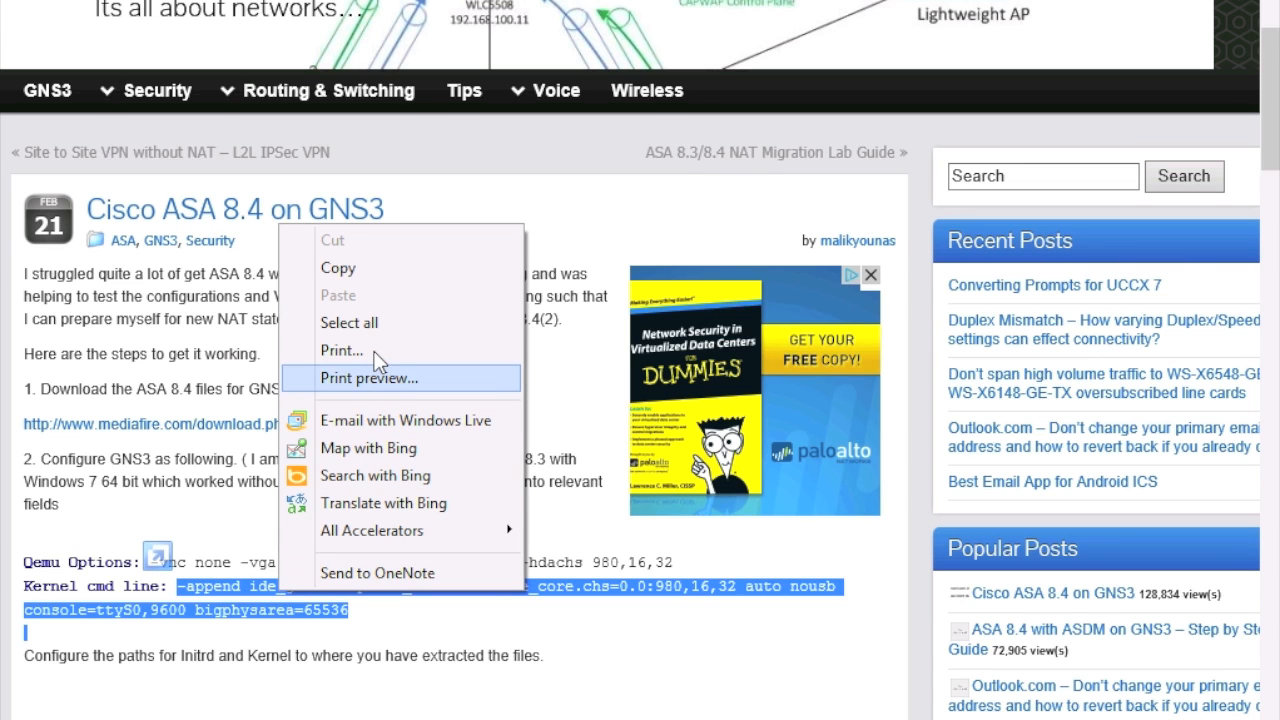
left_click(350, 267)
Step: Replace the ASA Kernel cmd line with the copied options and save the ASA image
left_click(478, 630)
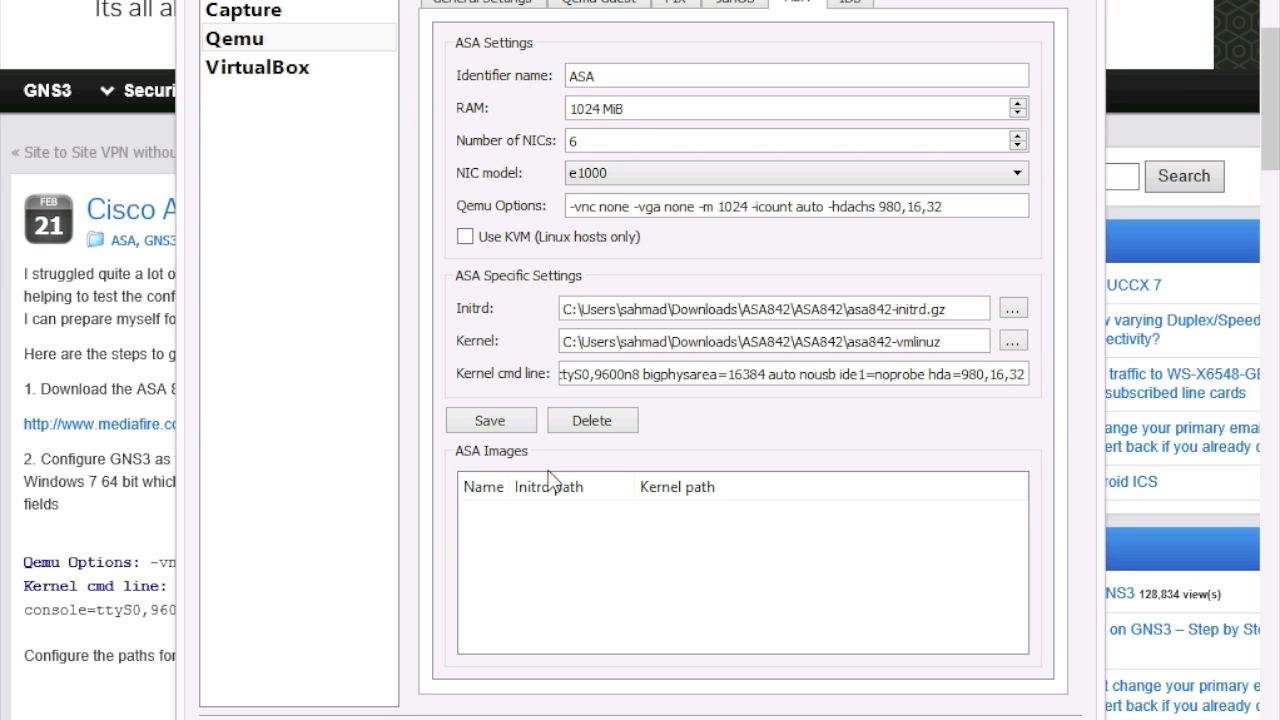
triple_click(626, 373)
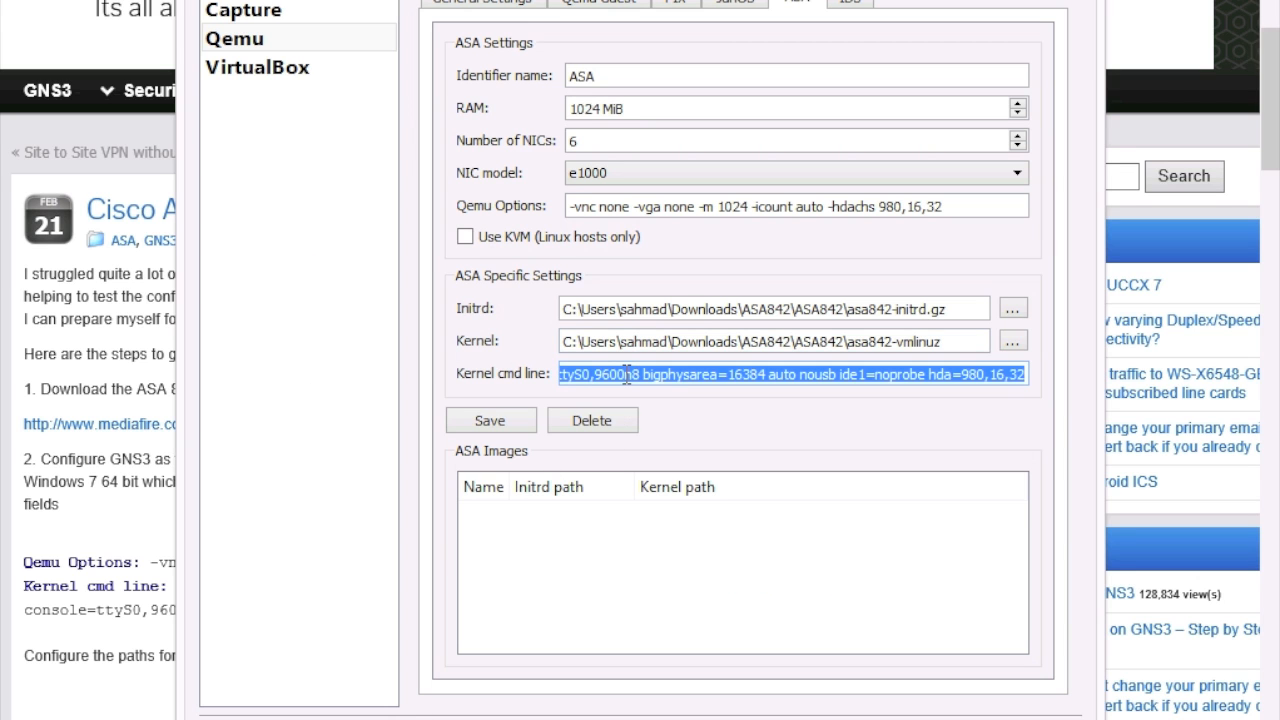
key("Delete")
right_click(624, 373)
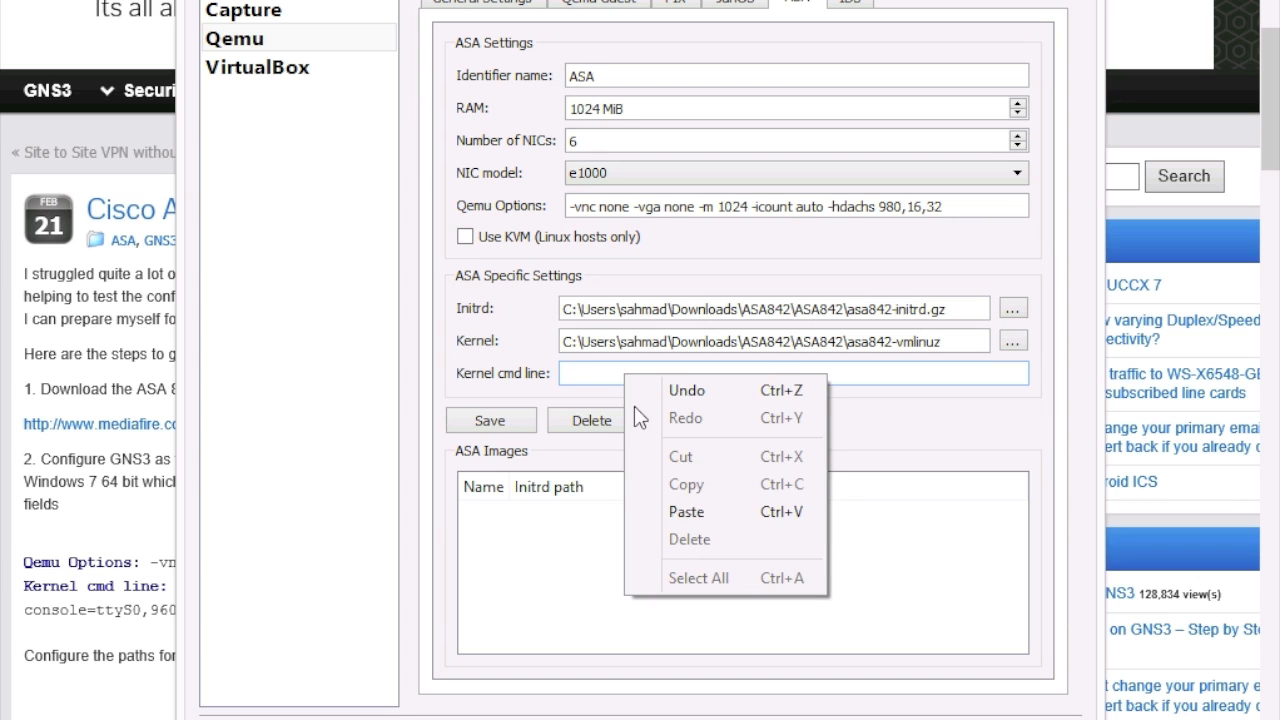
left_click(686, 512)
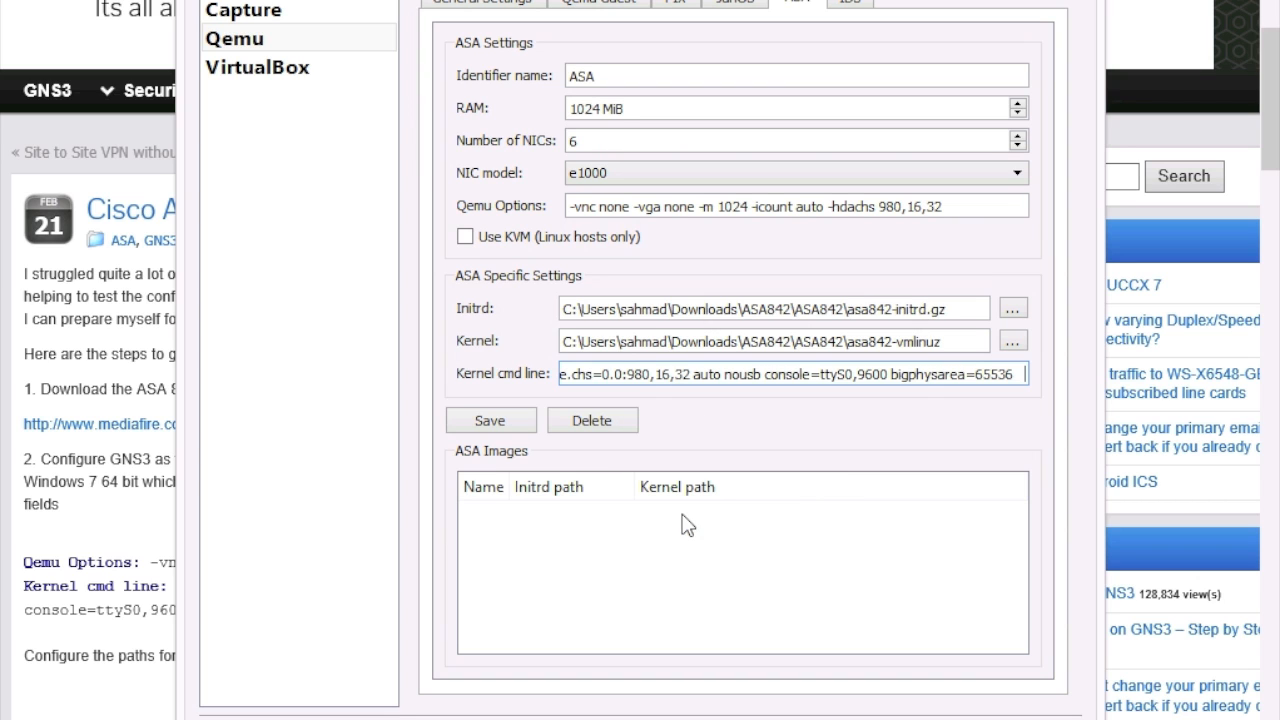
left_click(511, 422)
left_click(724, 367)
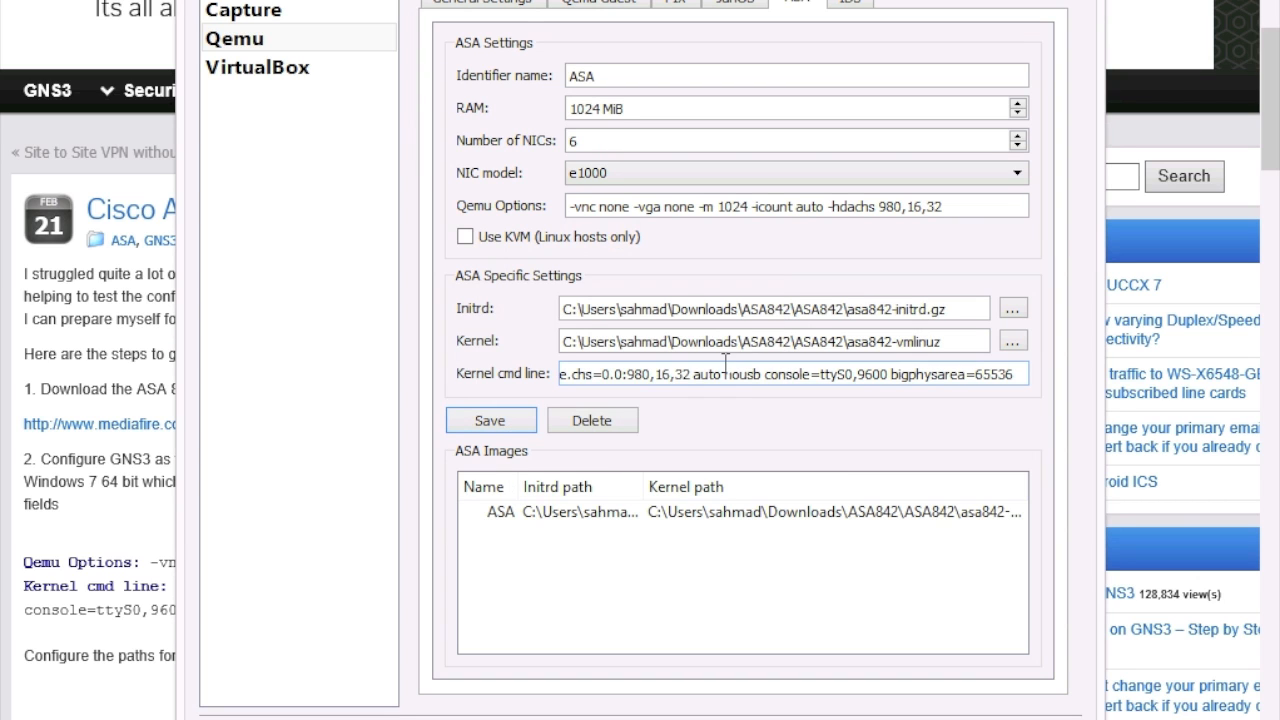
Step: Place ASA firewall ASA3 on the canvas, start it, and open its console
key("Return")
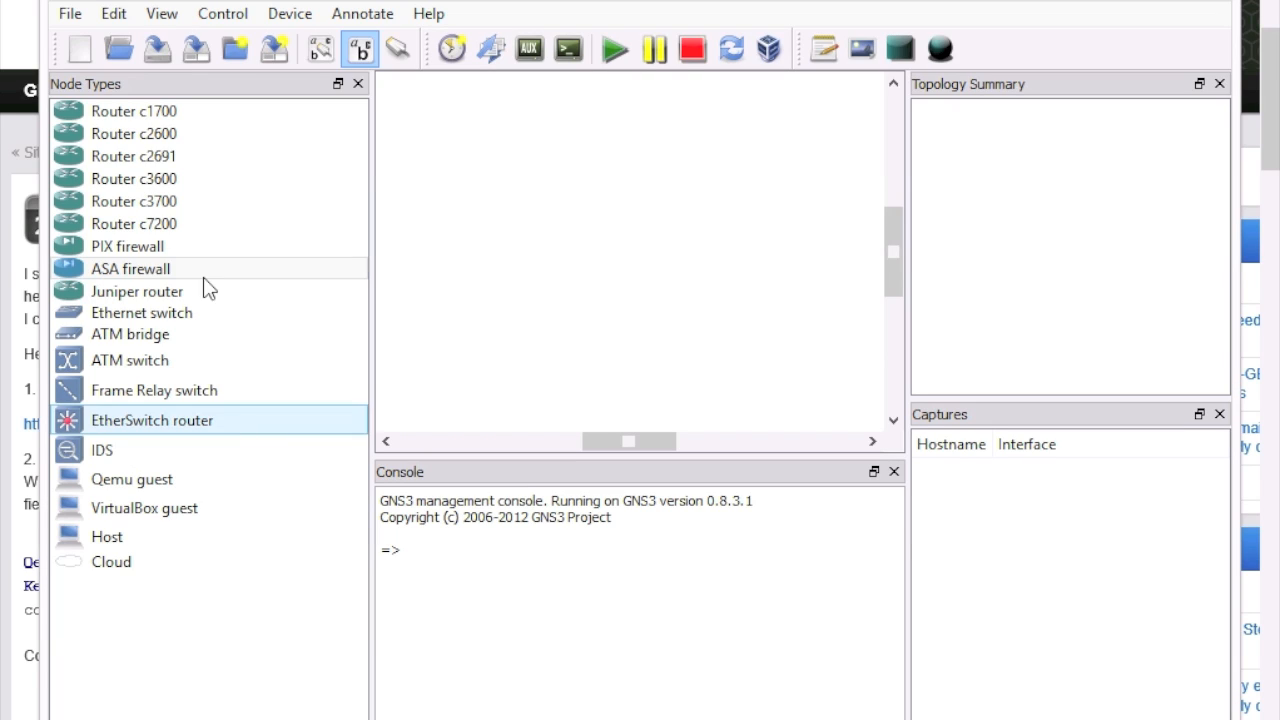
left_click_drag(145, 272, 509, 158)
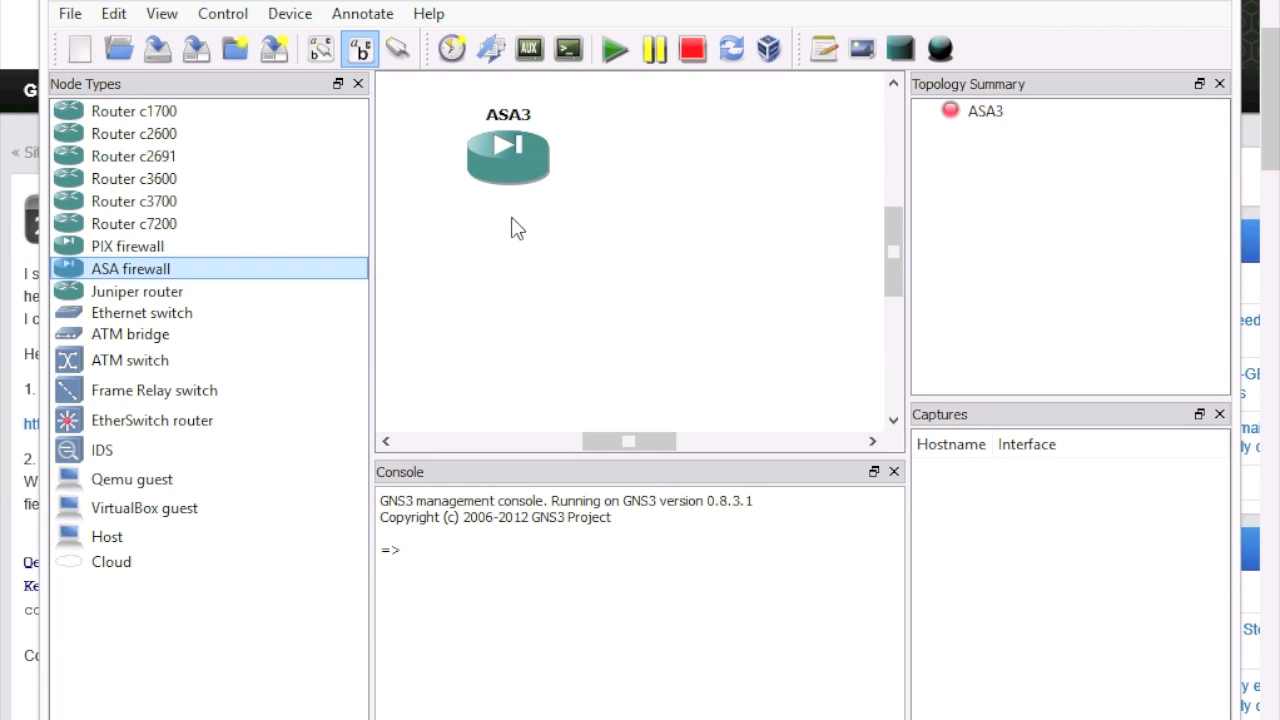
right_click(521, 150)
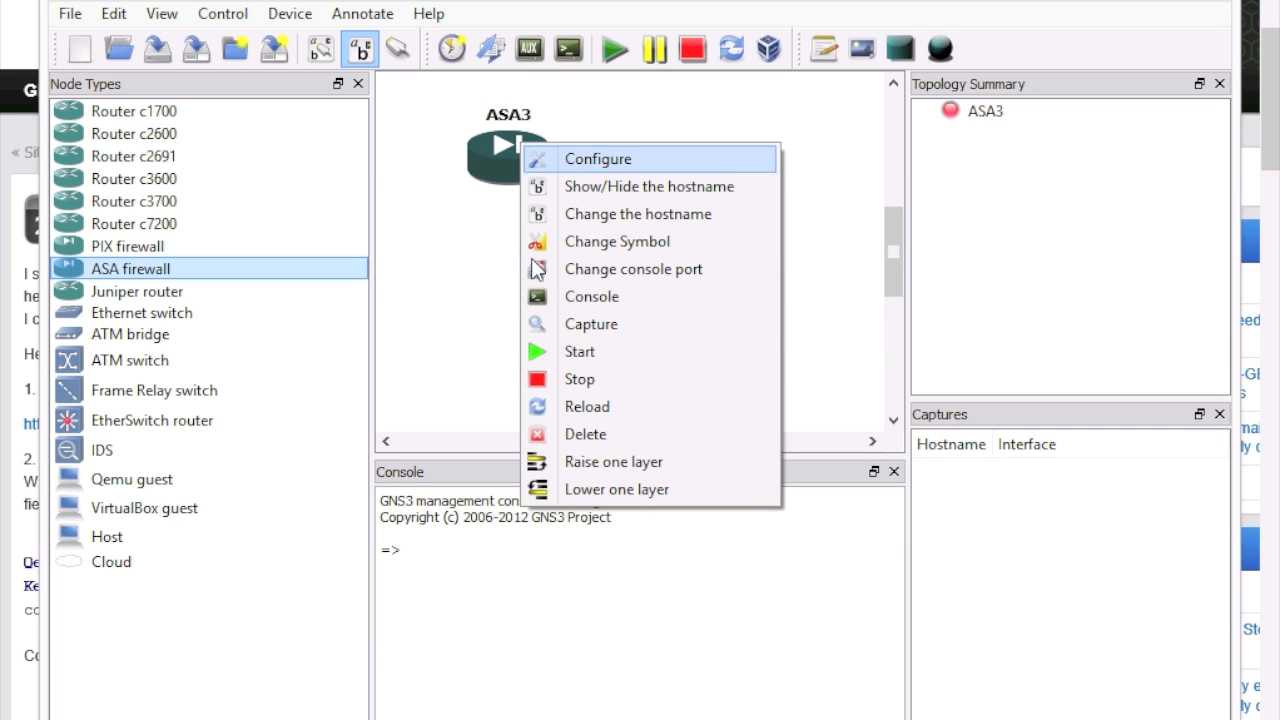
left_click(578, 357)
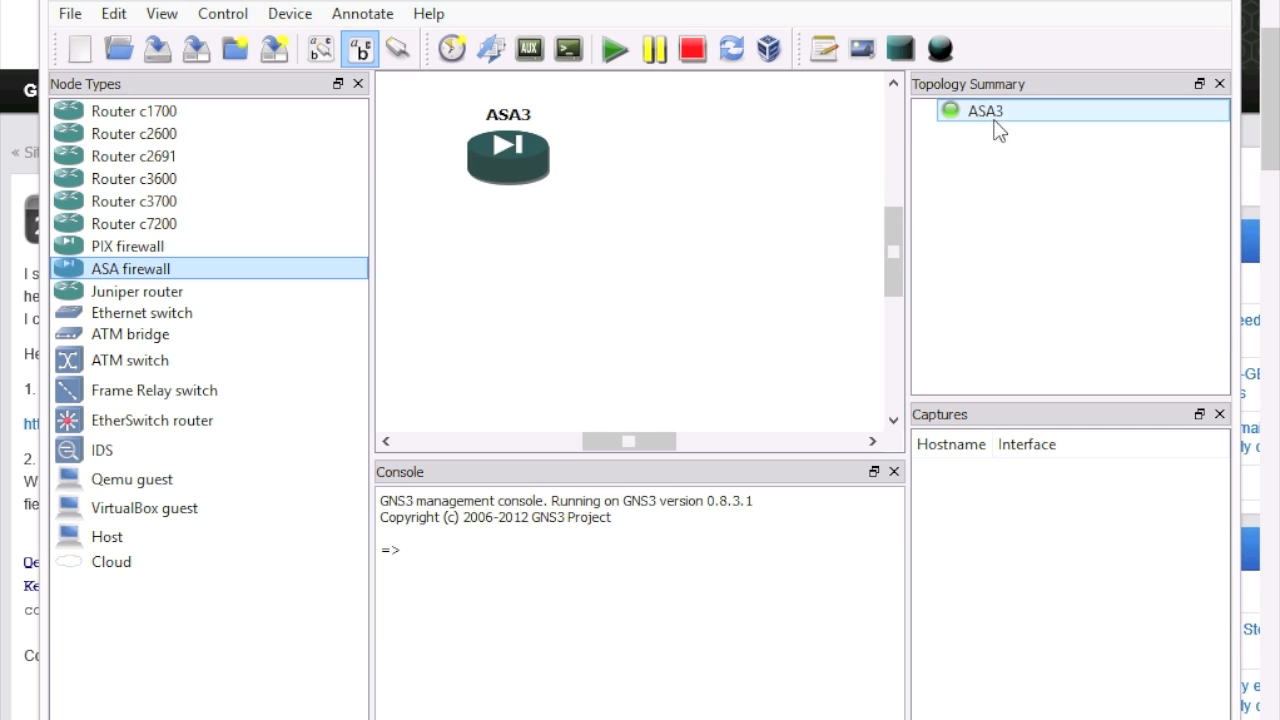
right_click(508, 150)
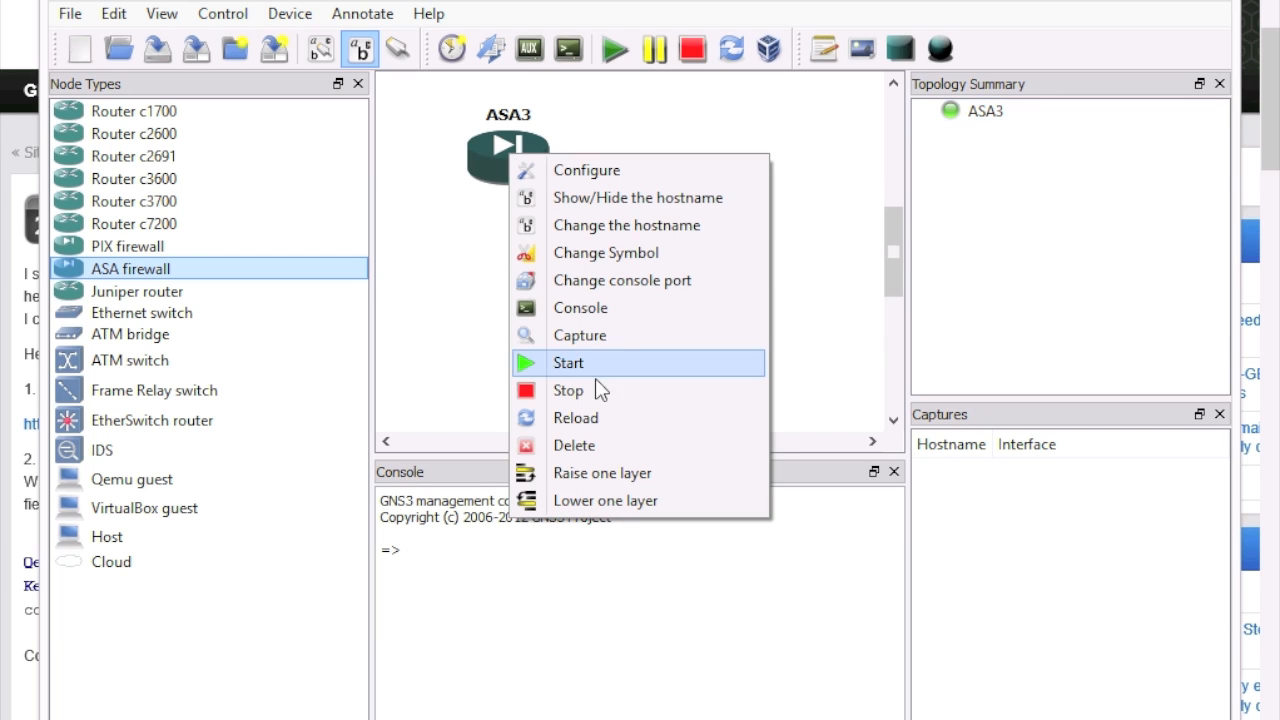
left_click(590, 316)
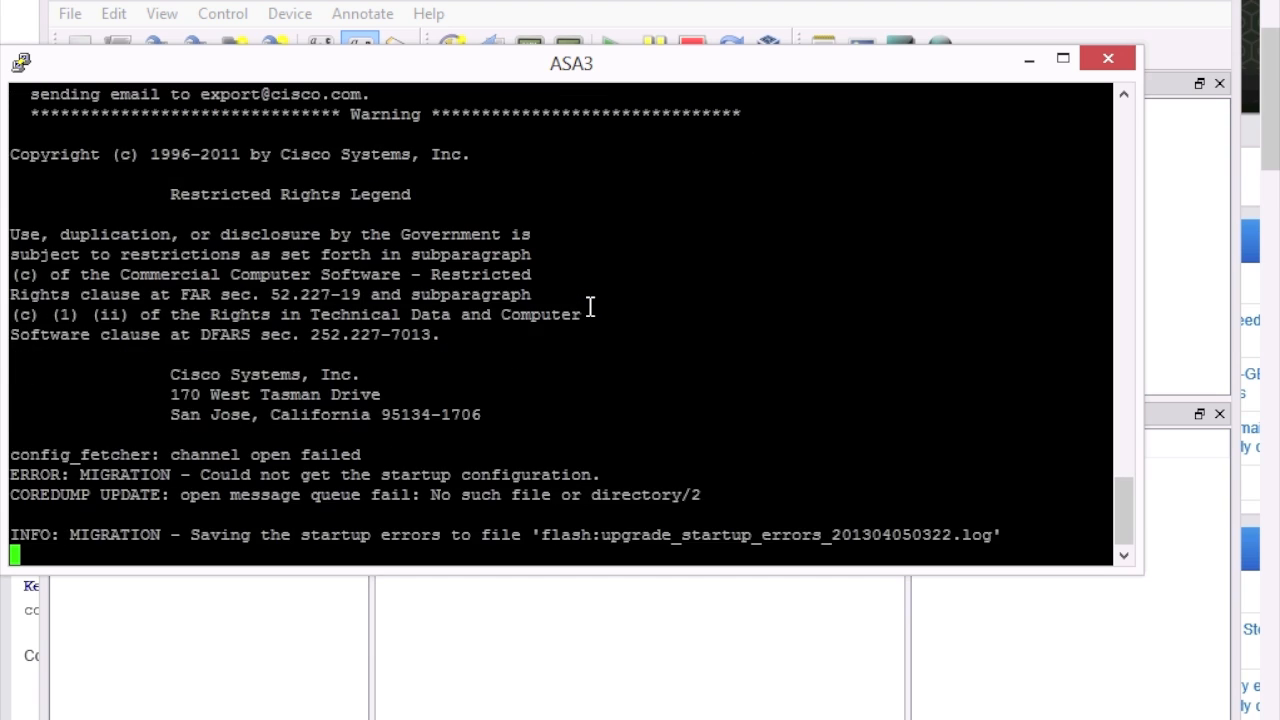
Step: Enter enable mode with a blank password, run 'sh run', and page through the configuration
key("Return")
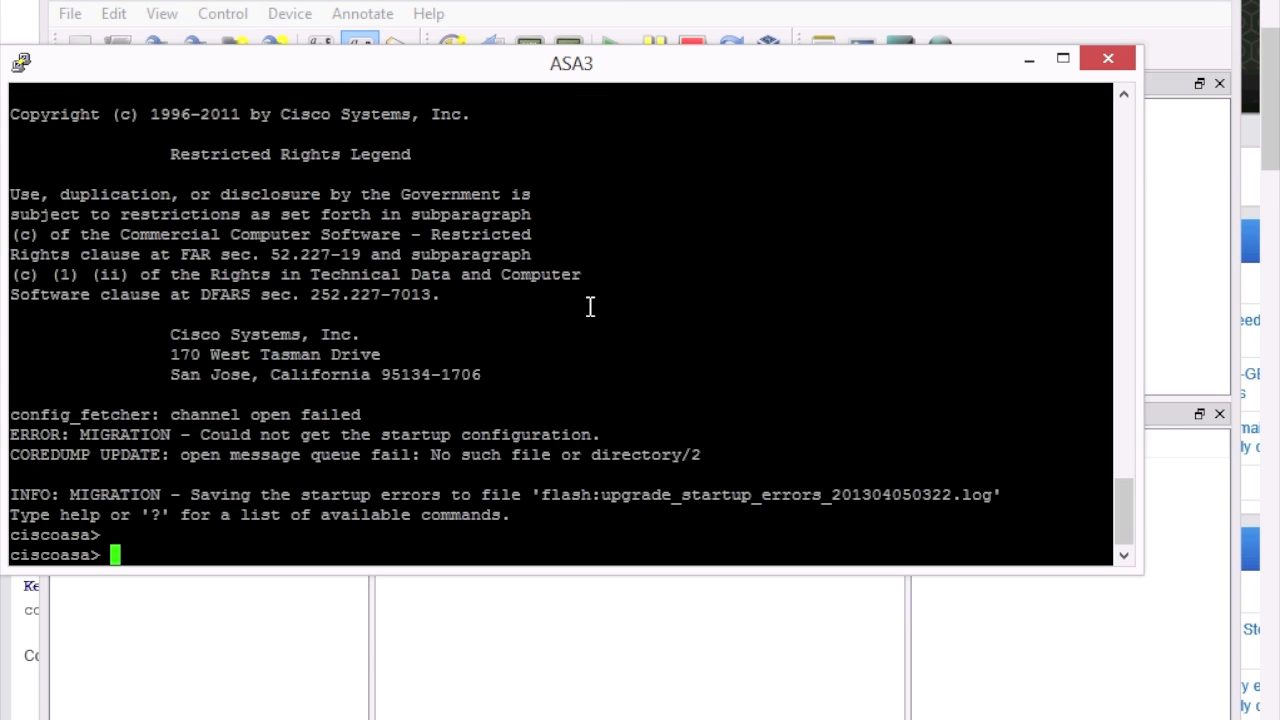
key("Return")
key("Return")
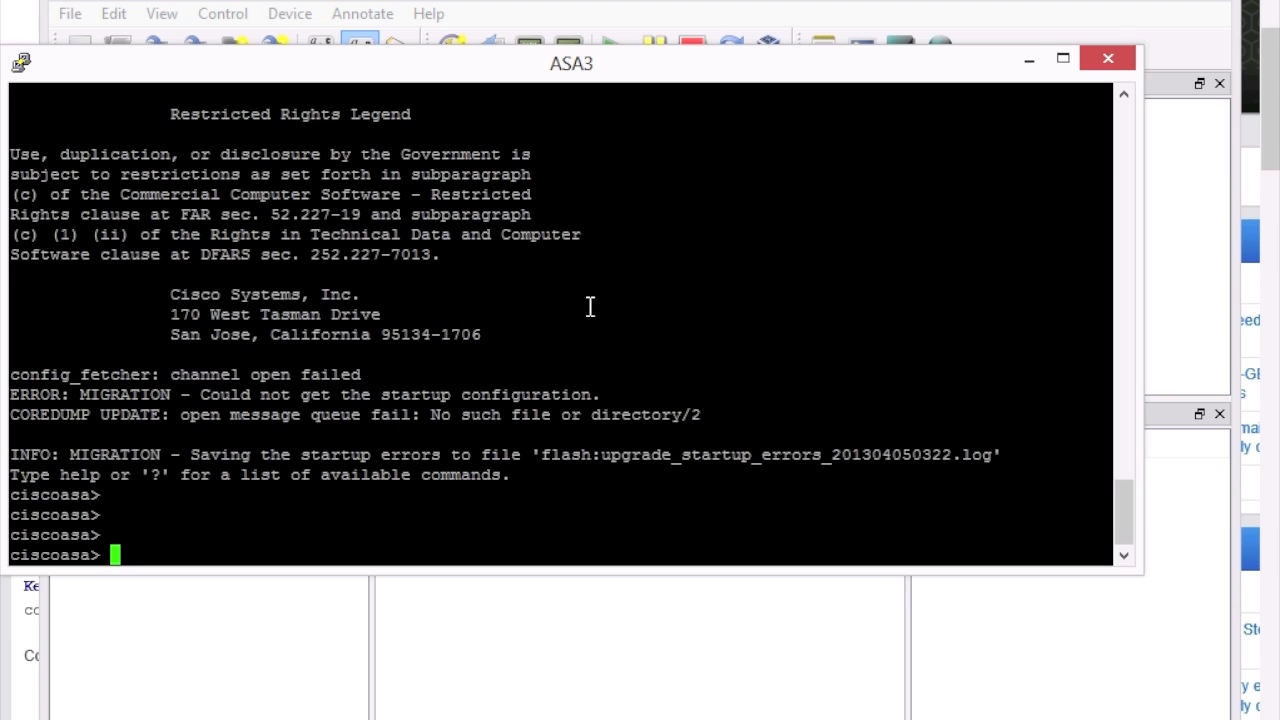
type("en")
key("Return")
key("Return")
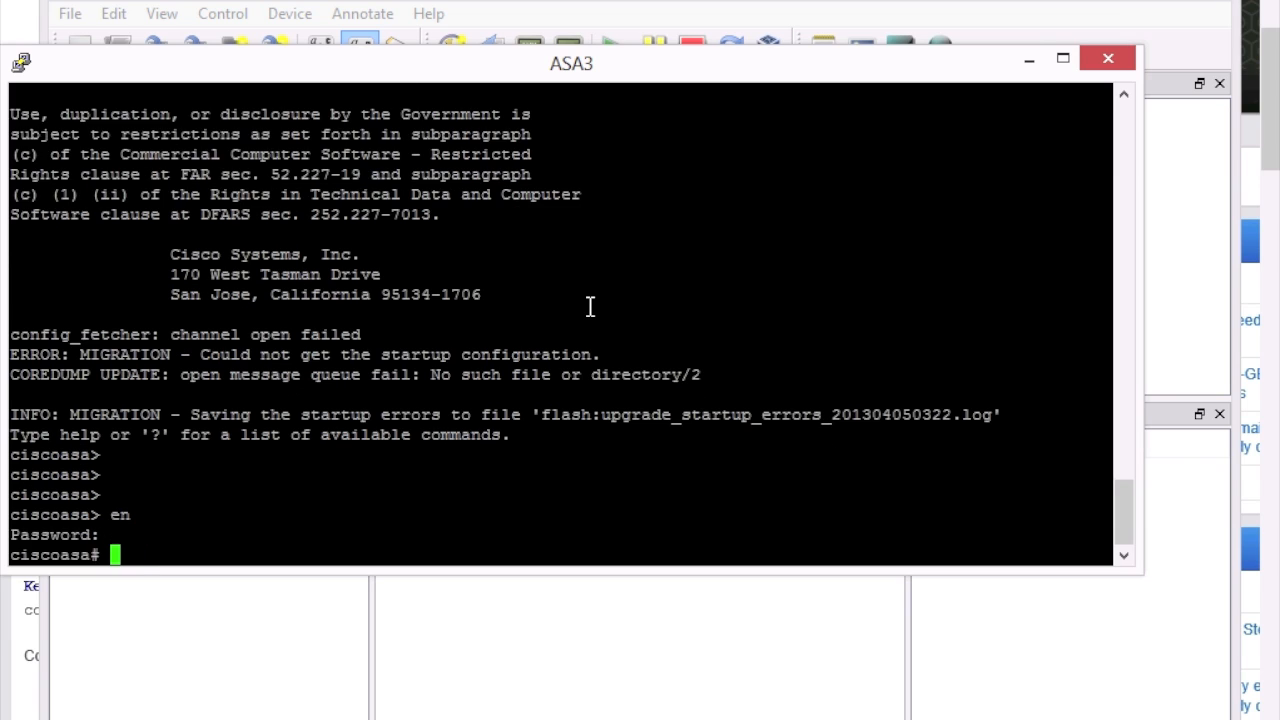
type("sh run")
key("Return")
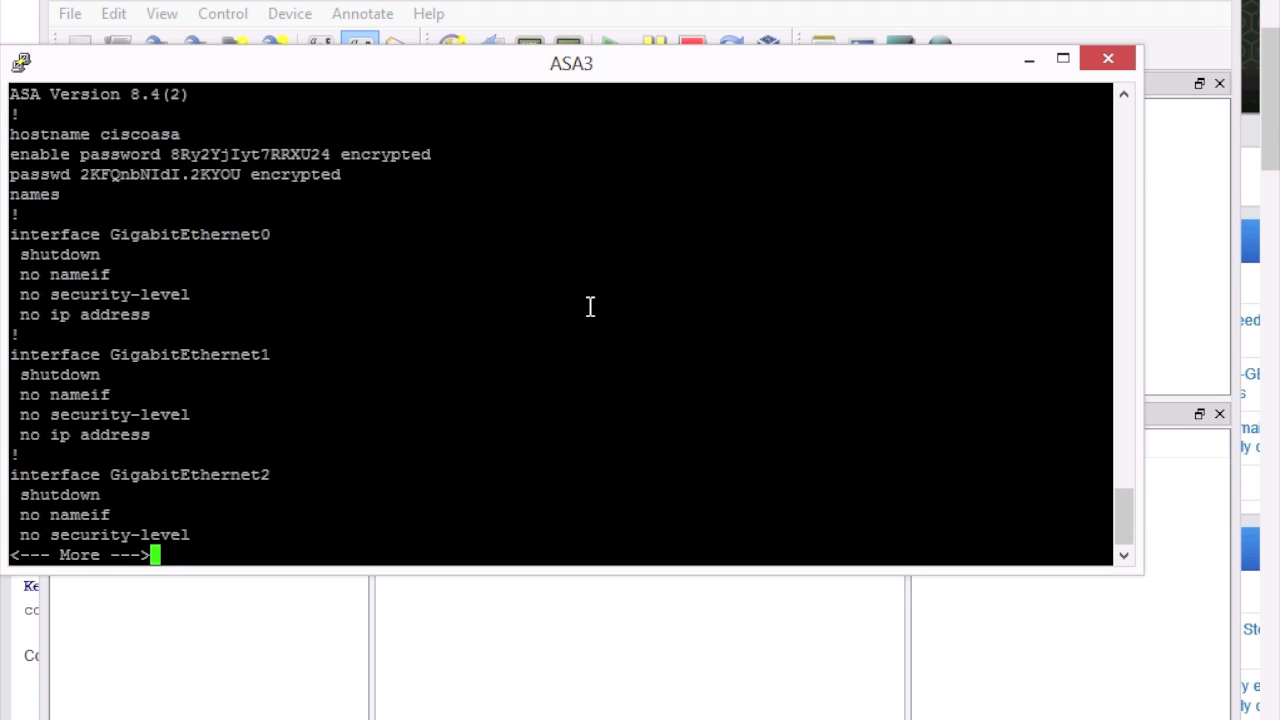
key("Return")
key("Return")
key("Return")
key("Return")
key("Return")
key("Return")
key("Return")
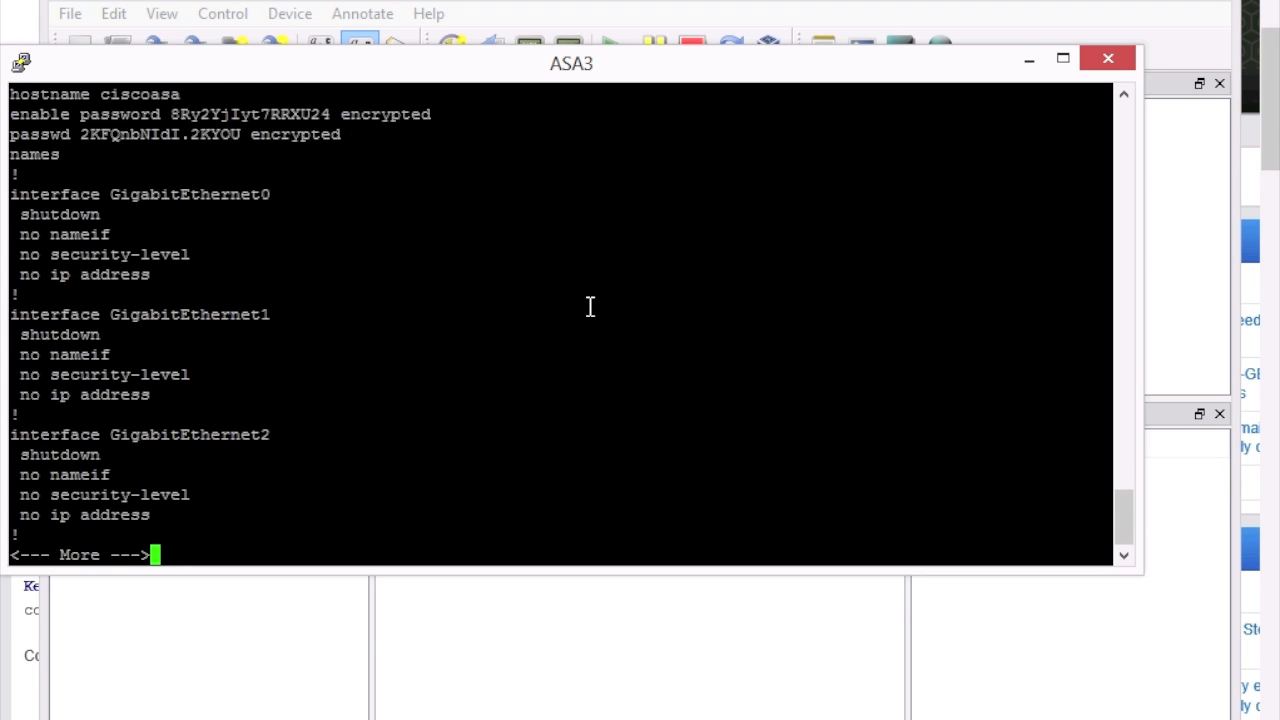
key("Return")
key("Return")
key("Return")
key("Return")
key("Return")
key("Return")
key("Return")
key("Return")
key("Return")
key("Return")
key("Return")
key("Return")
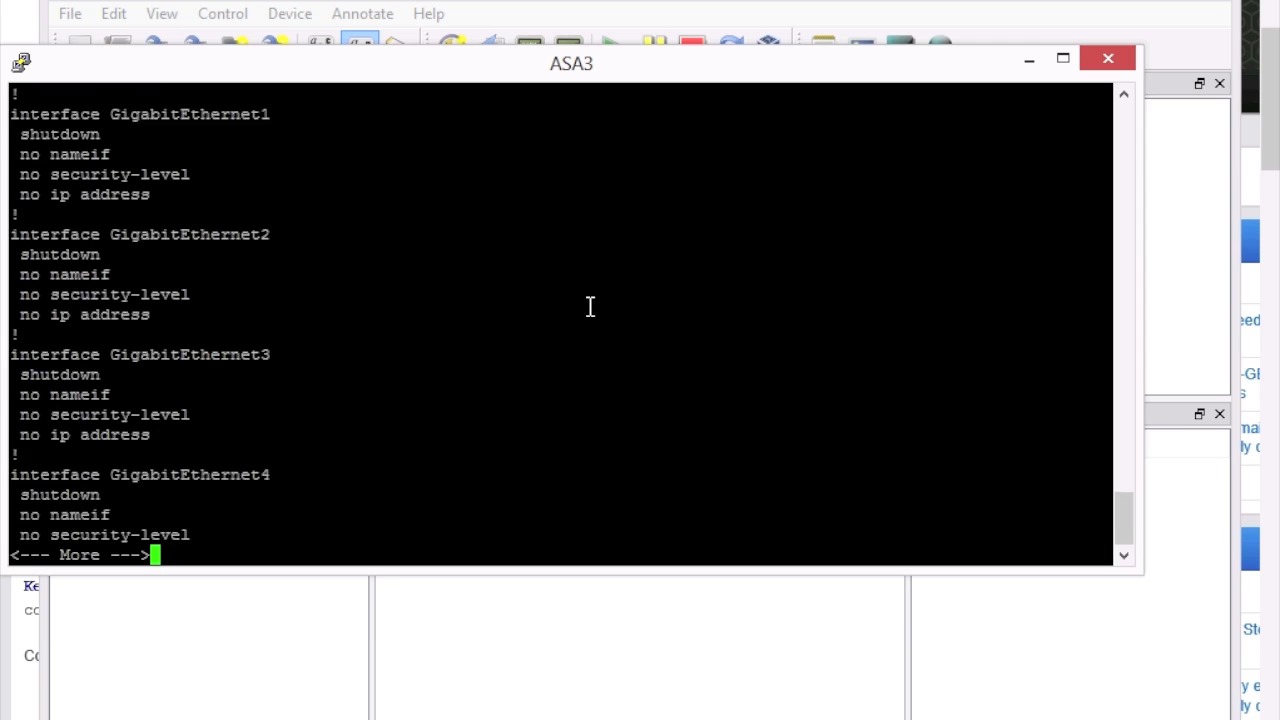
key("Return")
key("Return")
key("Return")
key("Return")
key("Return")
key("Return")
key("Return")
key("Return")
key("Return")
key("Return")
key("Return")
key("Return")
key("Return")
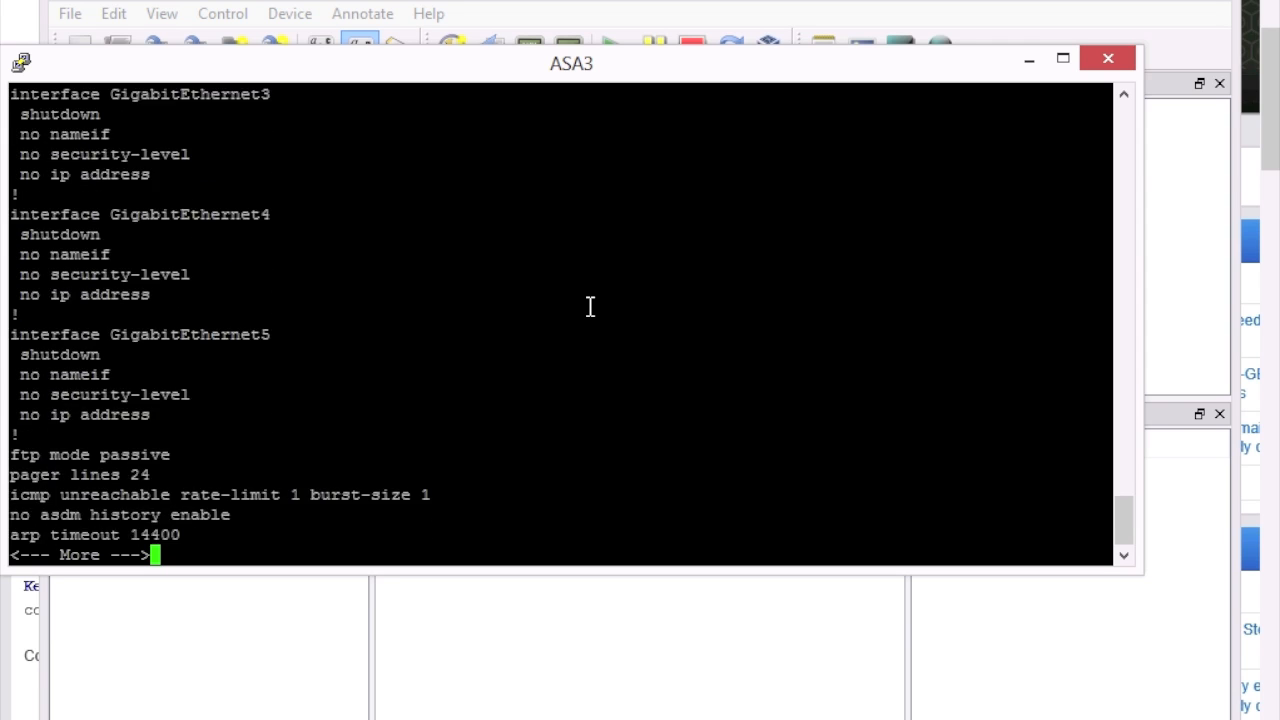
key("Return")
key("Return")
key("Return")
key("Return")
key("Return")
key("Return")
key("Return")
key("Return")
key("Return")
key("Return")
key("Return")
key("Return")
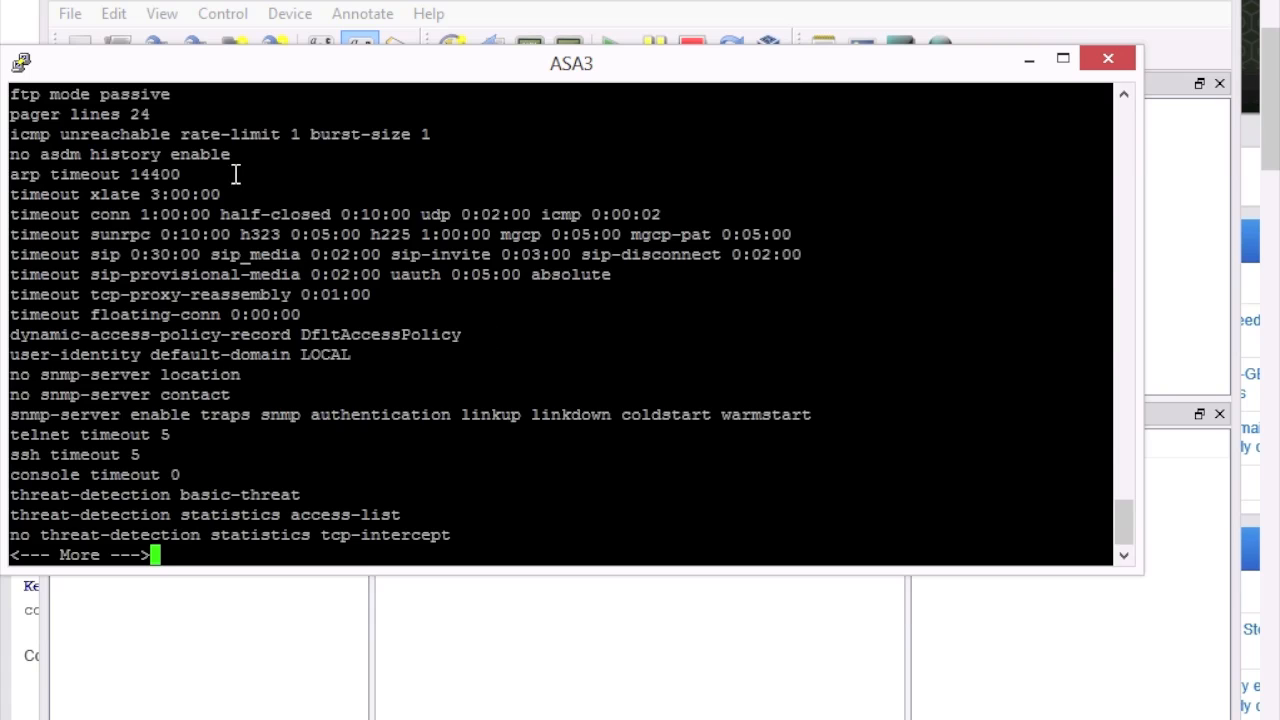
left_click(1110, 62)
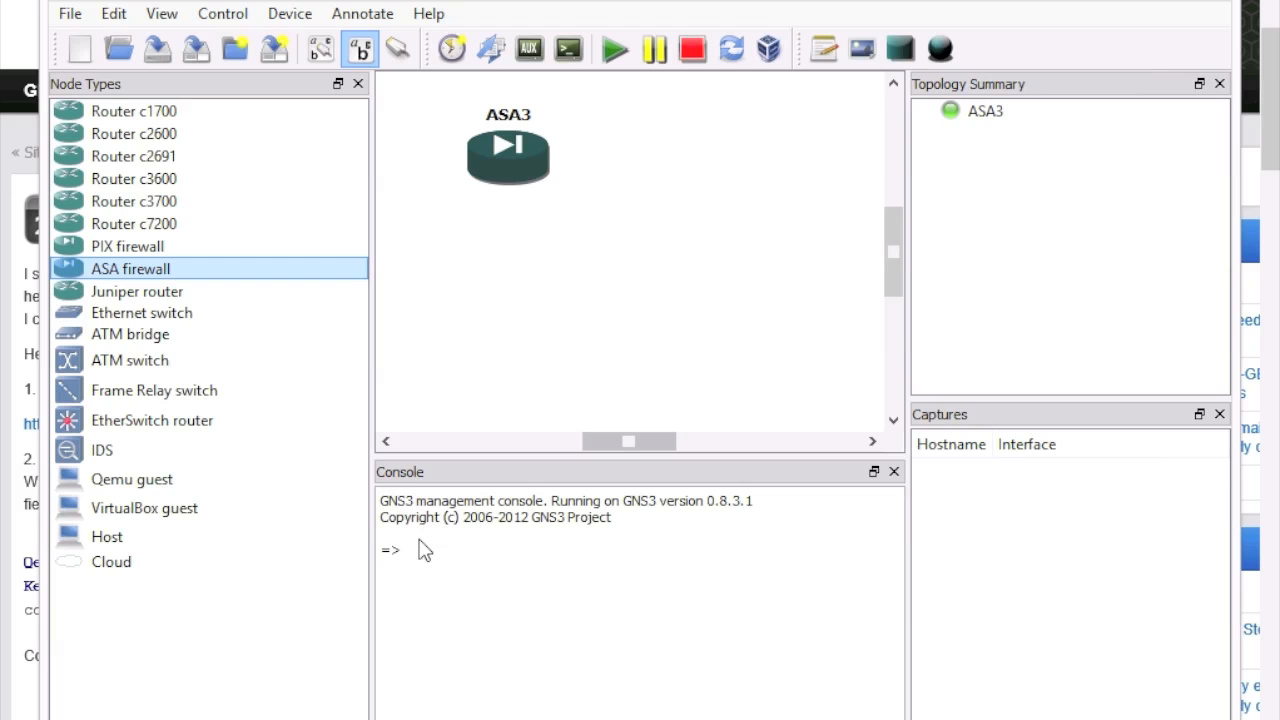
right_click(512, 165)
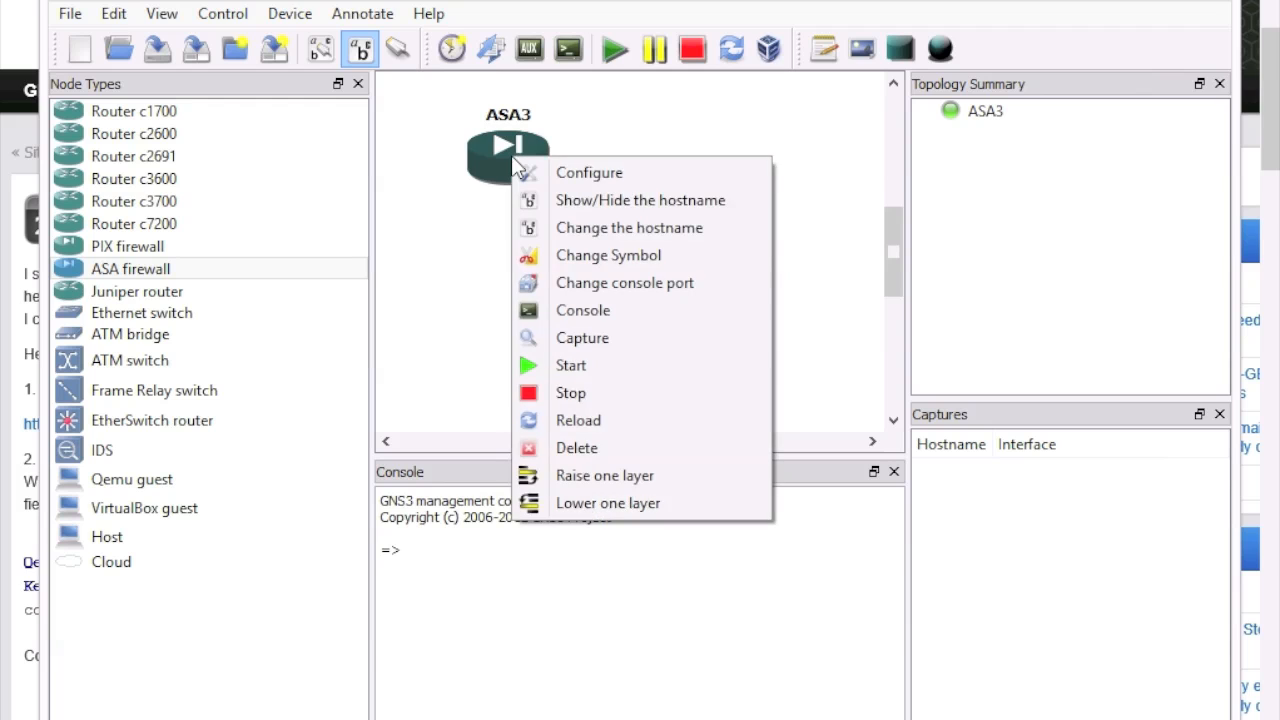
left_click(572, 393)
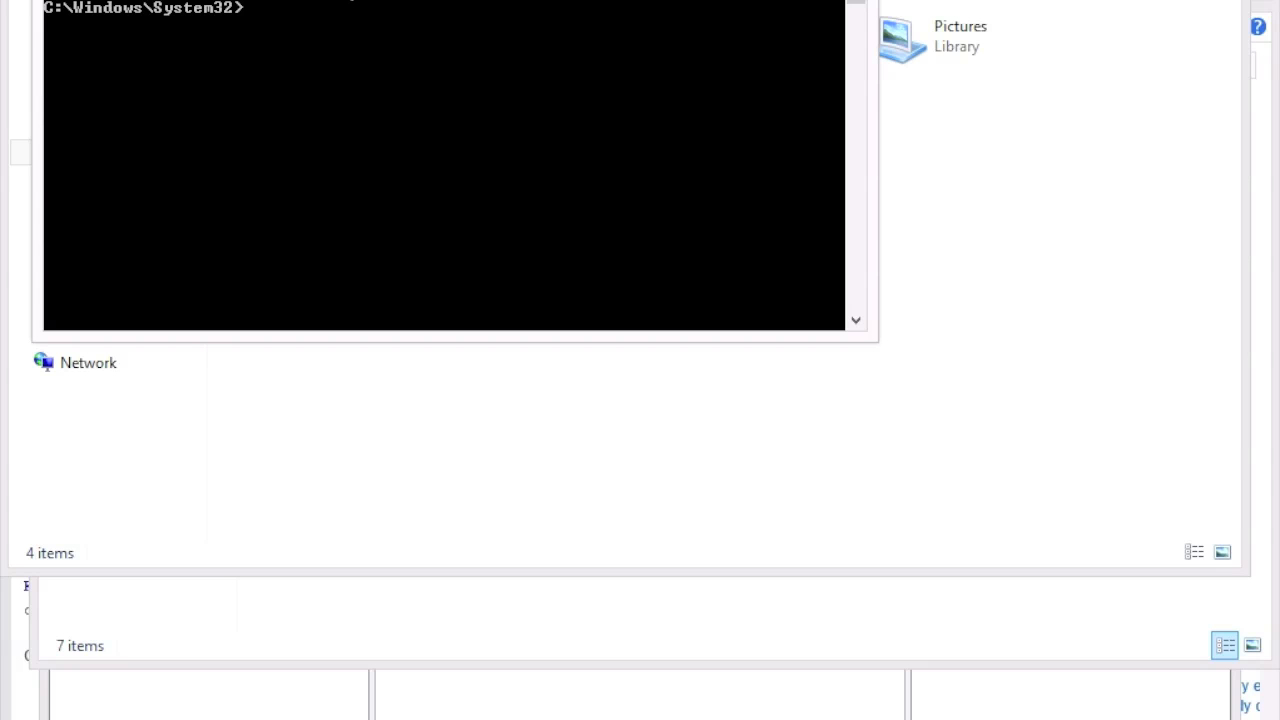
Step: Launch the Add Hardware Wizard via hdwwiz and choose Network adapters from a manual list
type("hdwwiz")
key("Return")
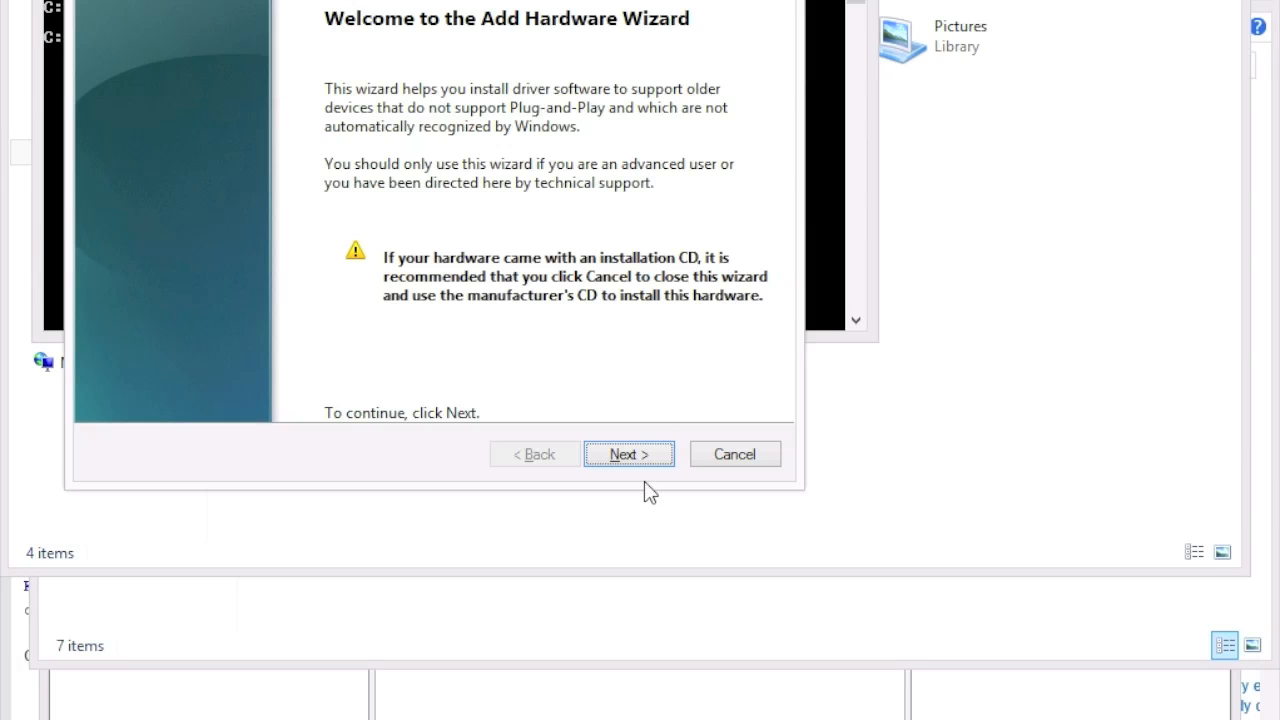
left_click(645, 455)
left_click(382, 240)
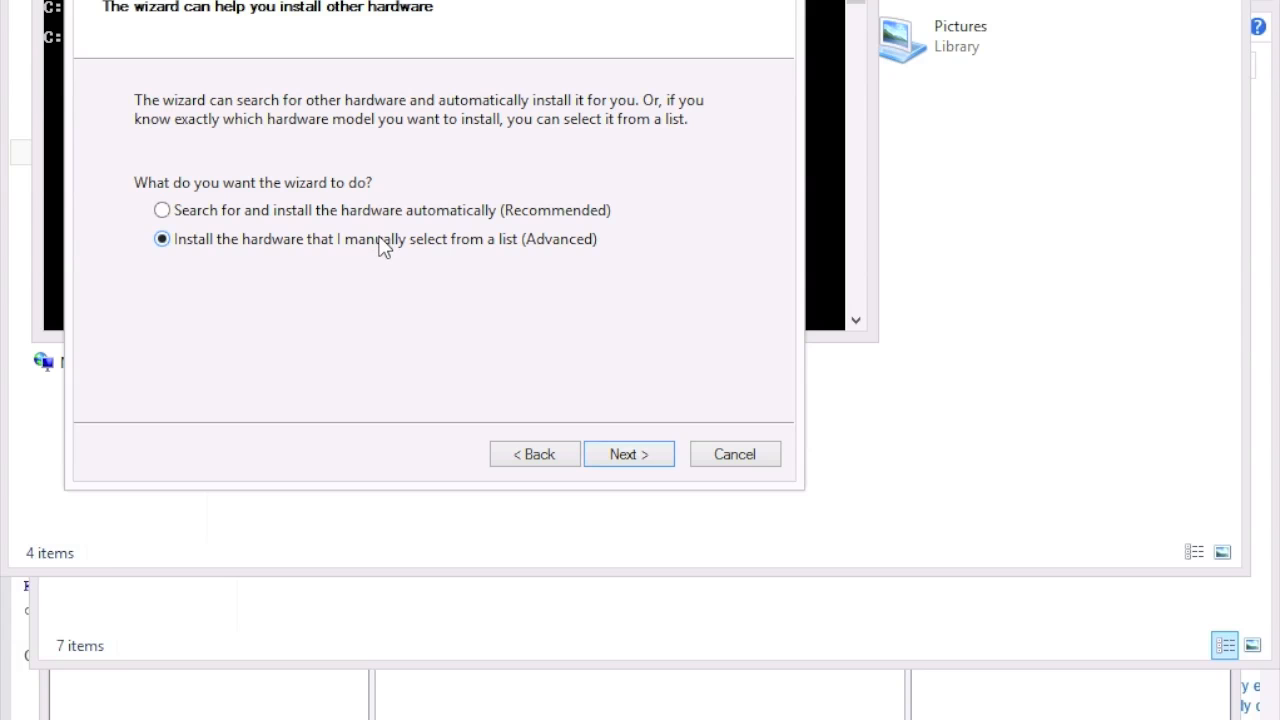
left_click(628, 455)
left_click_drag(724, 198, 724, 263)
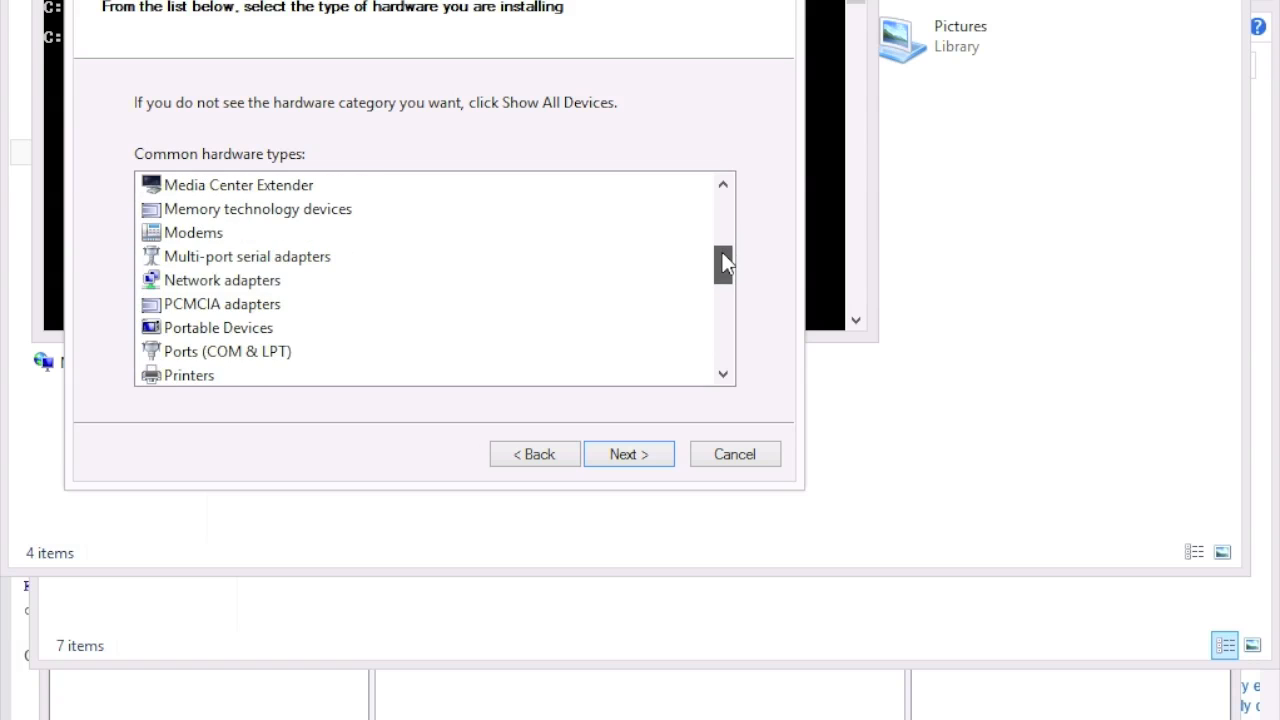
left_click(272, 282)
left_click(653, 451)
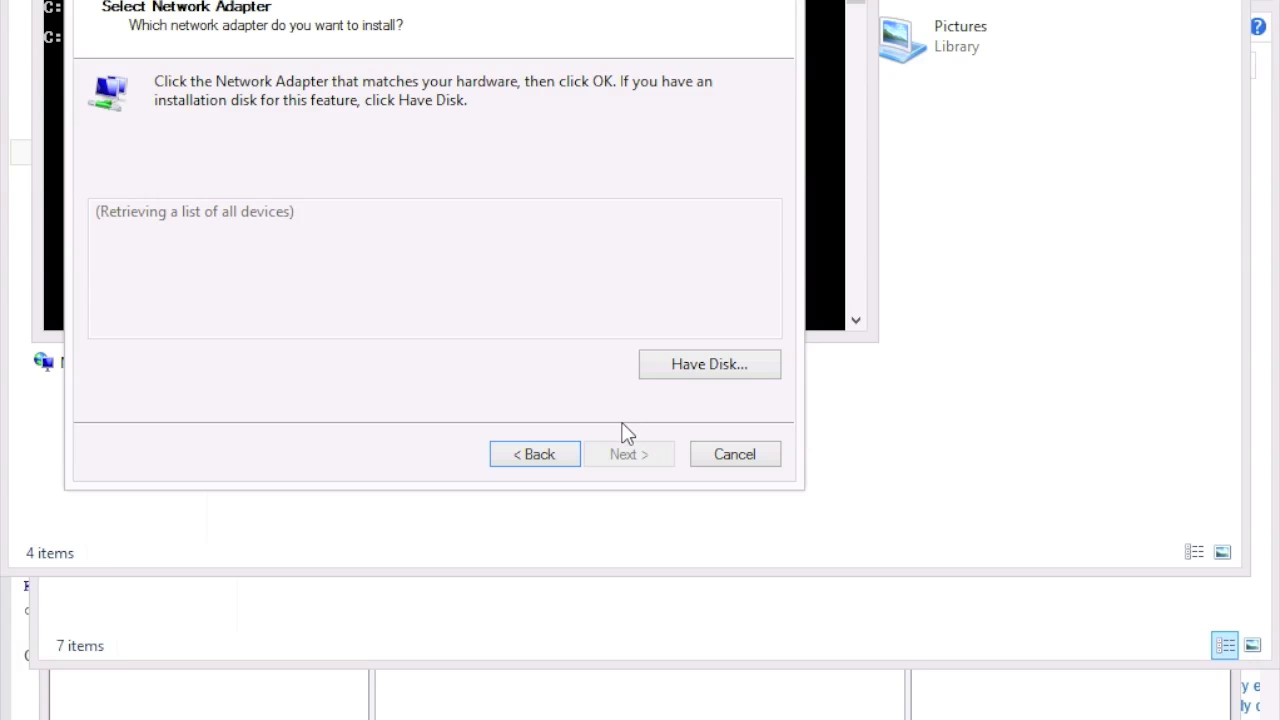
Step: Select Microsoft's KM-TEST Loopback Adapter and complete its installation
left_click(138, 292)
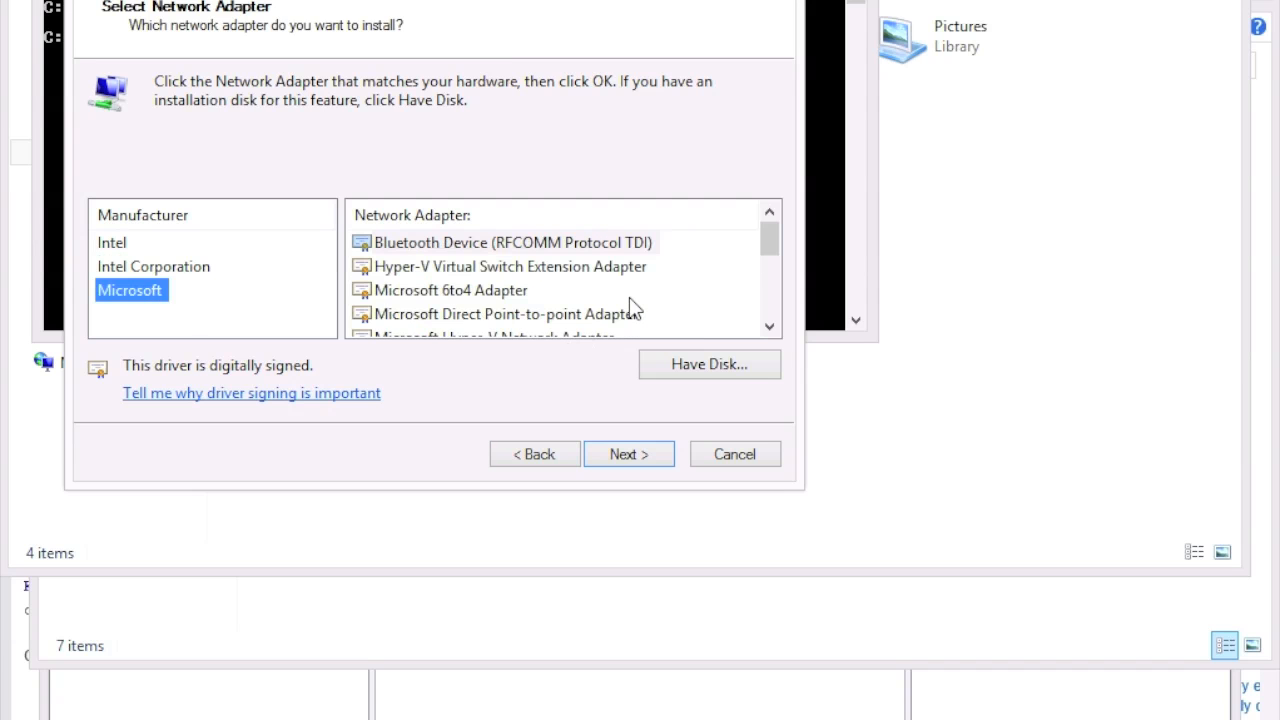
left_click(465, 300)
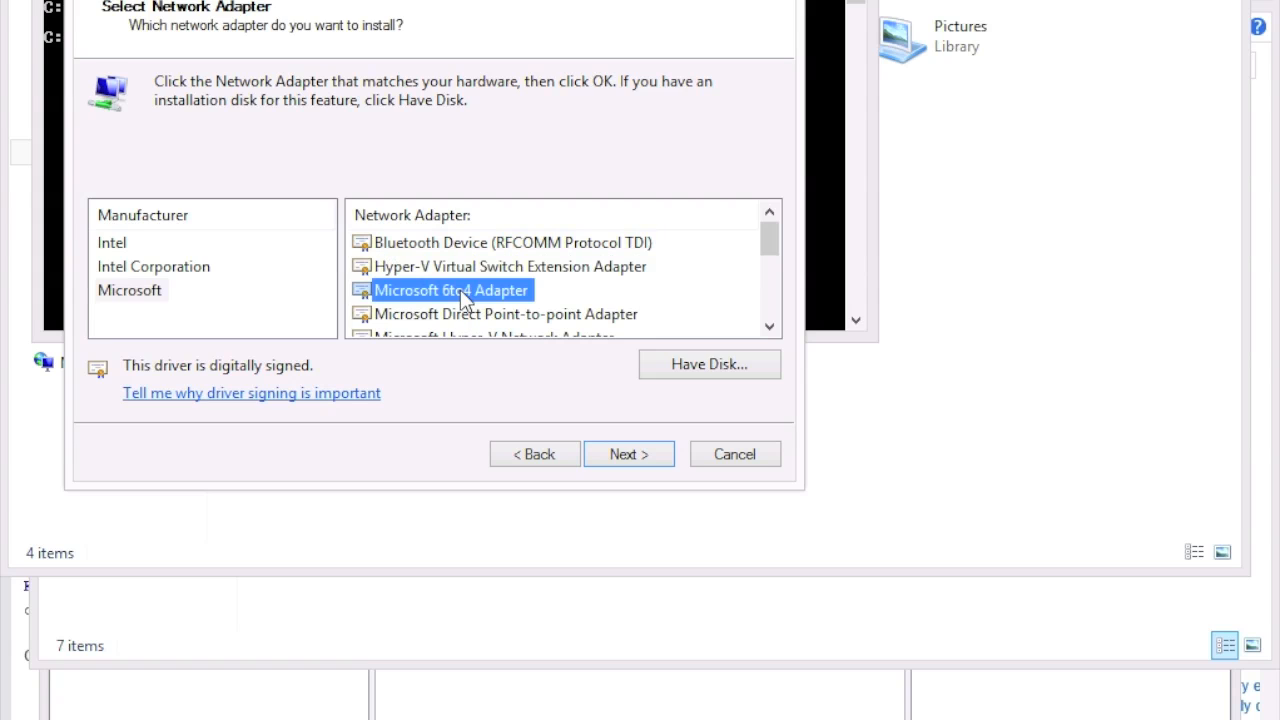
scroll(465, 300, "down", 2)
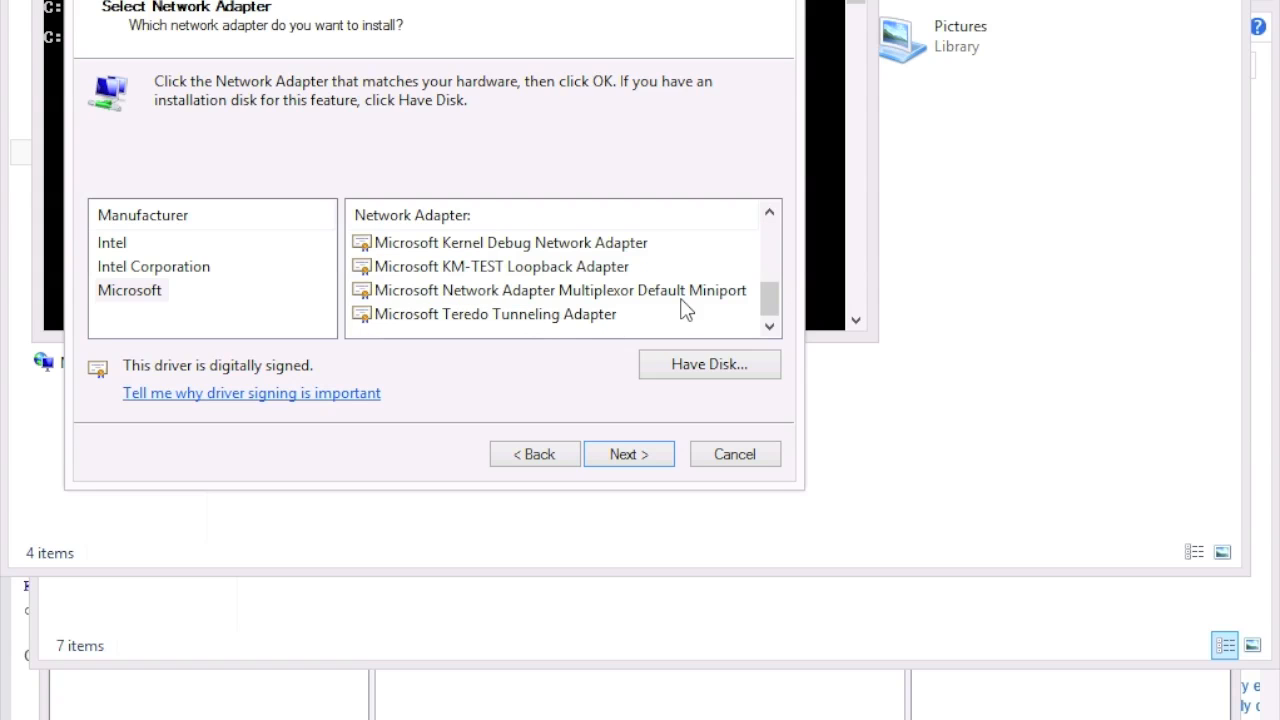
left_click(588, 274)
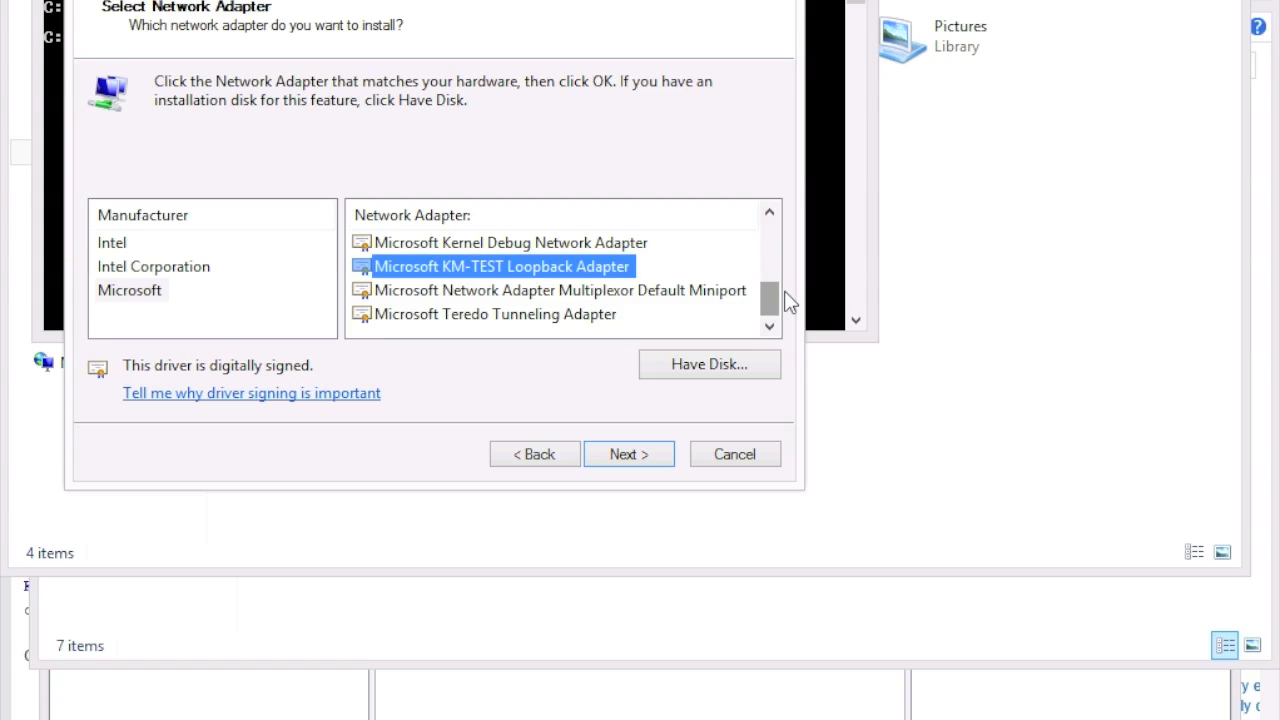
mouse_move(775, 312)
left_mouse_down()
mouse_move(774, 232)
mouse_move(771, 323)
left_mouse_up()
left_click(650, 456)
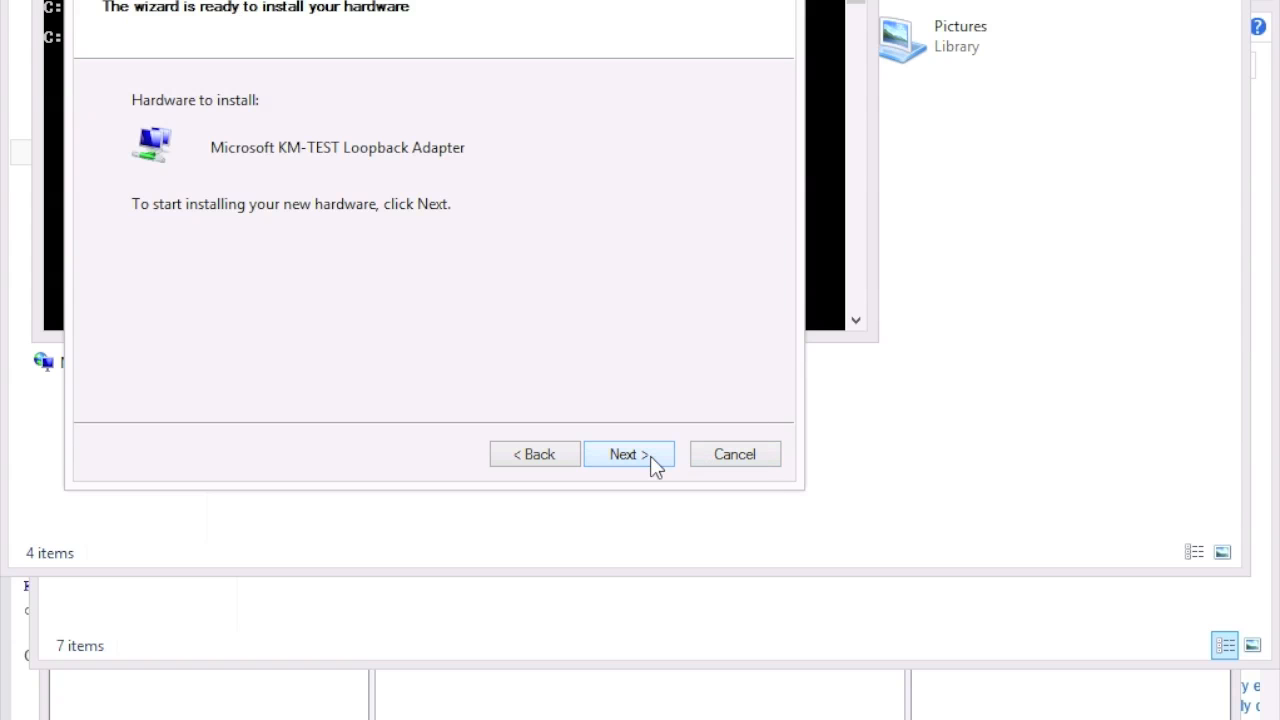
left_click(650, 456)
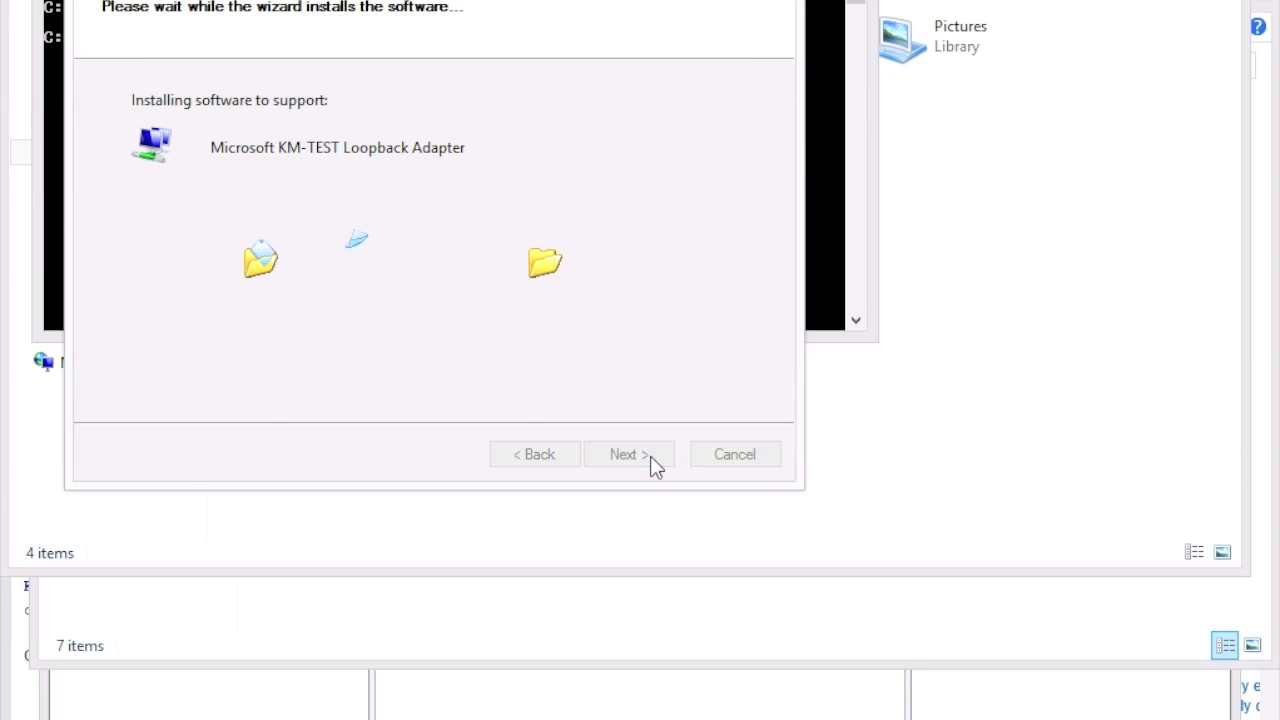
left_click(629, 455)
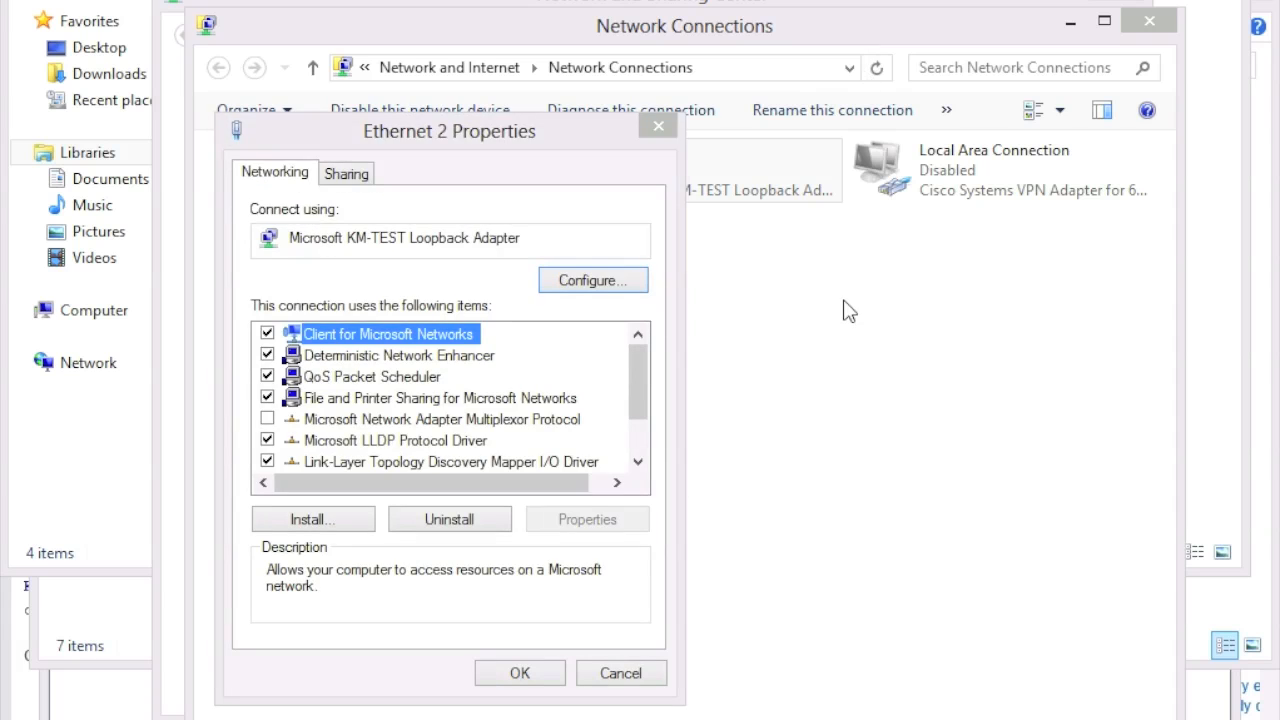
Step: Give the Ethernet 2 loopback adapter static IPv4 192.168.30.3, mask 255.255.255.0
scroll(648, 471, "down", 1)
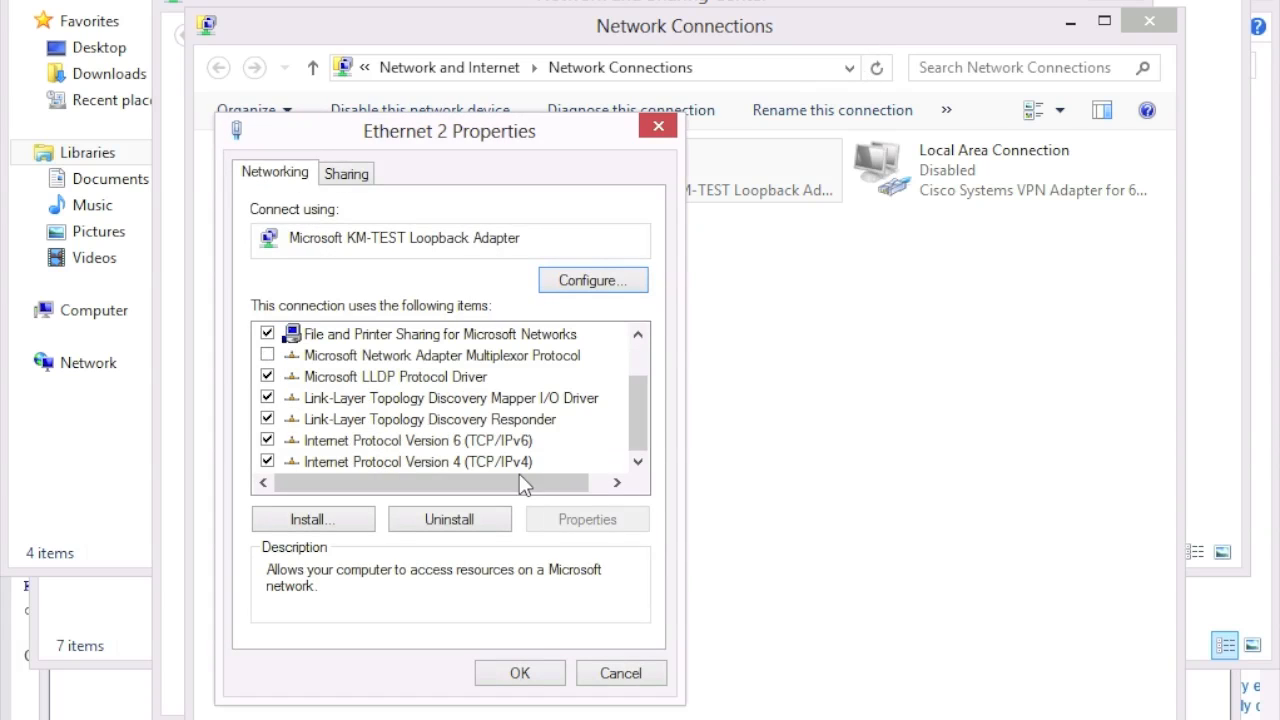
double_click(495, 460)
left_click(375, 410)
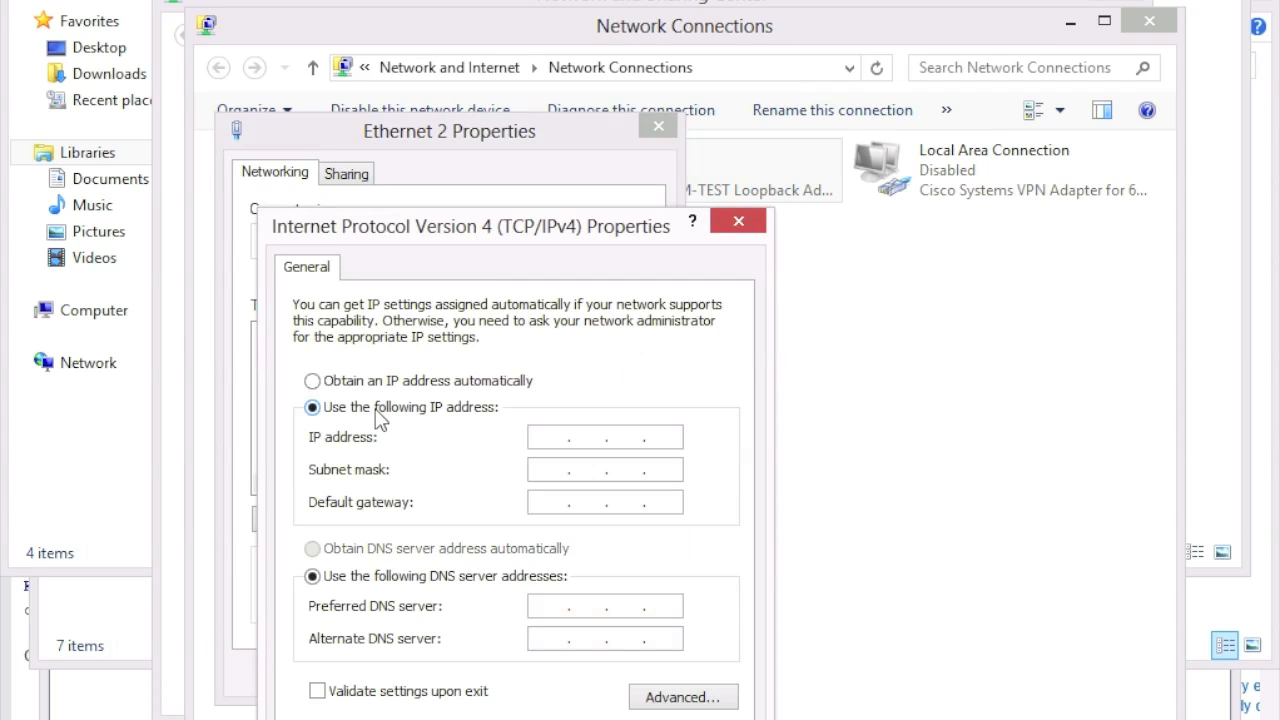
left_click(551, 436)
type("192 . 168 . 30 .3")
left_click(555, 470)
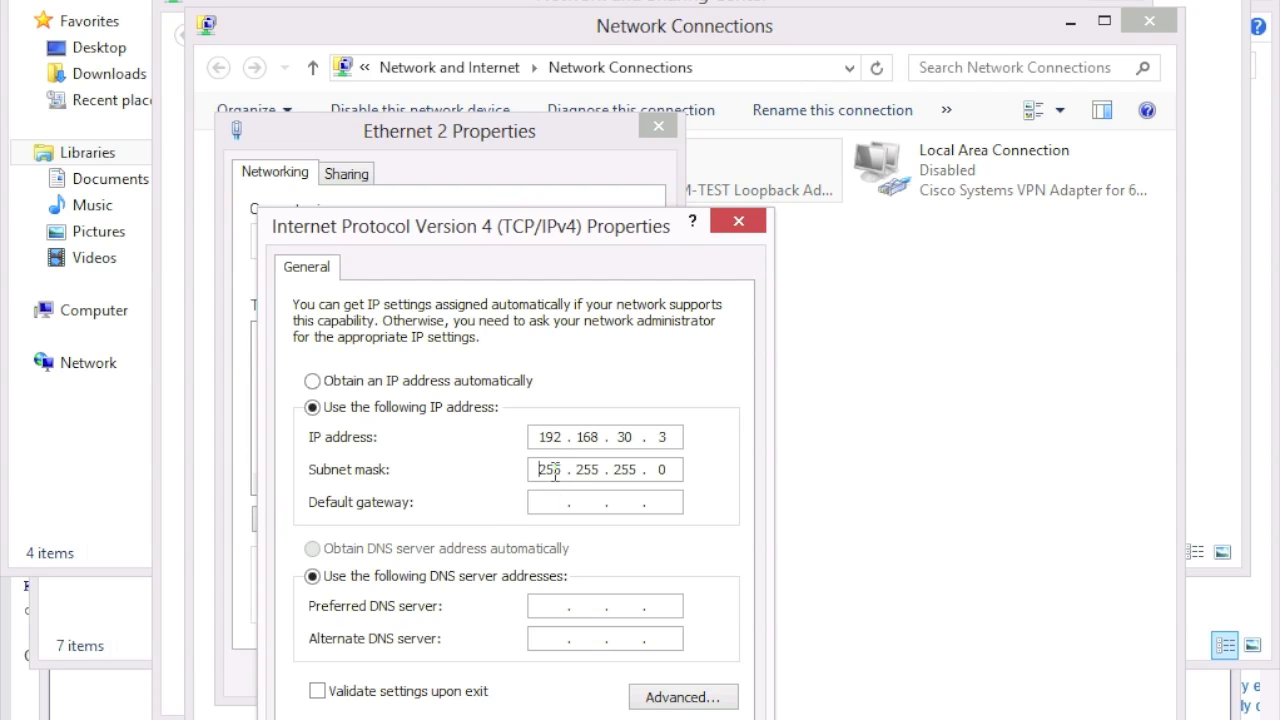
key("Return")
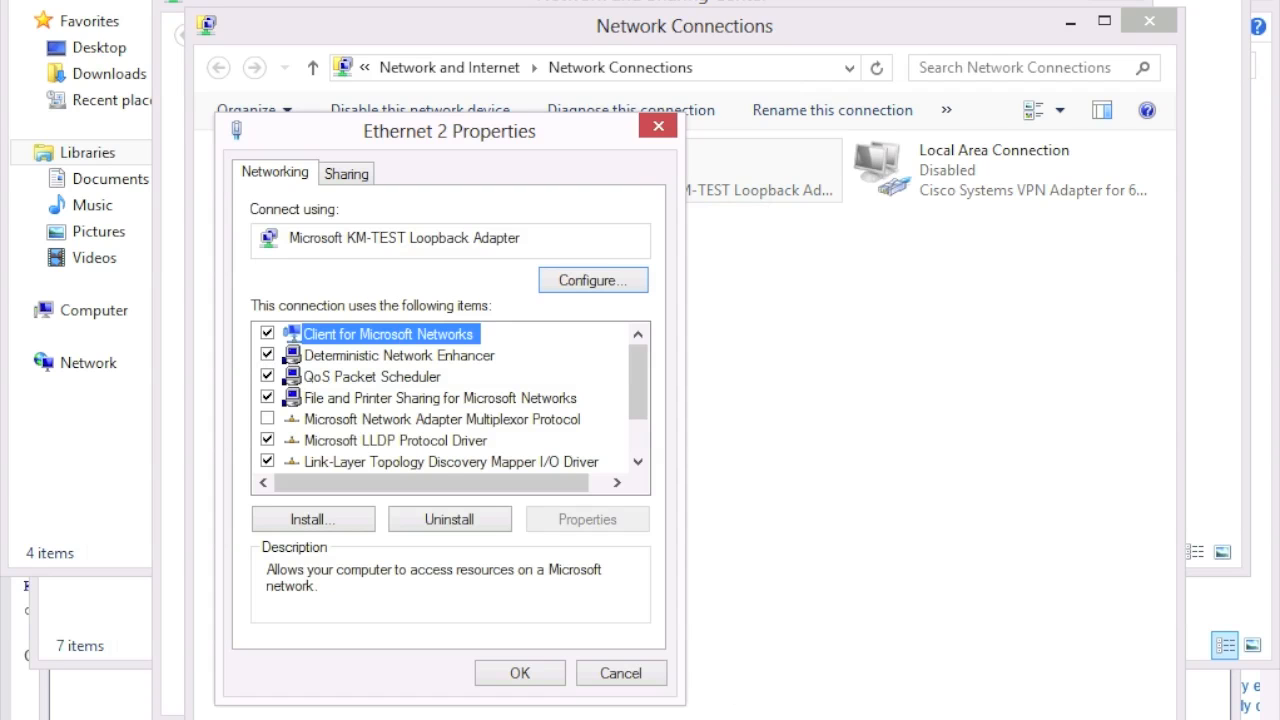
left_click(545, 674)
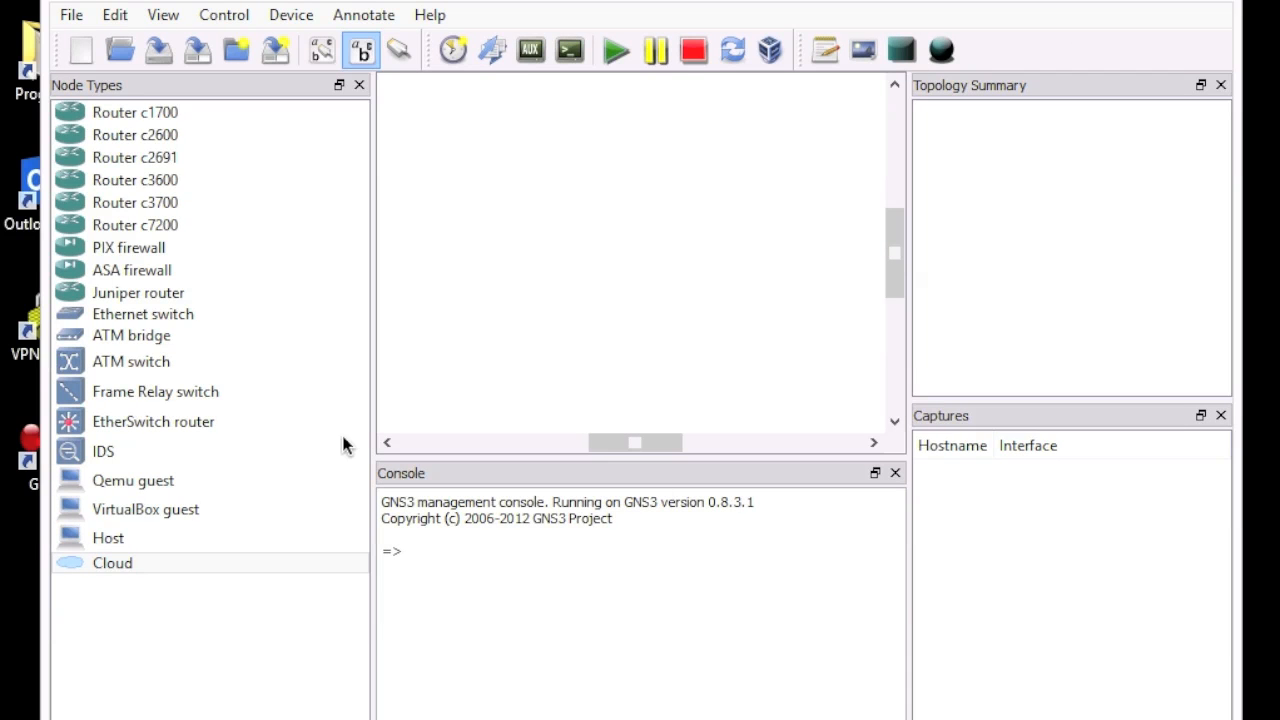
Step: Place cloud C2 on the canvas and bind its Generic Ethernet NIO to the Loop back interface
left_click(122, 571)
left_click_drag(120, 568, 478, 210)
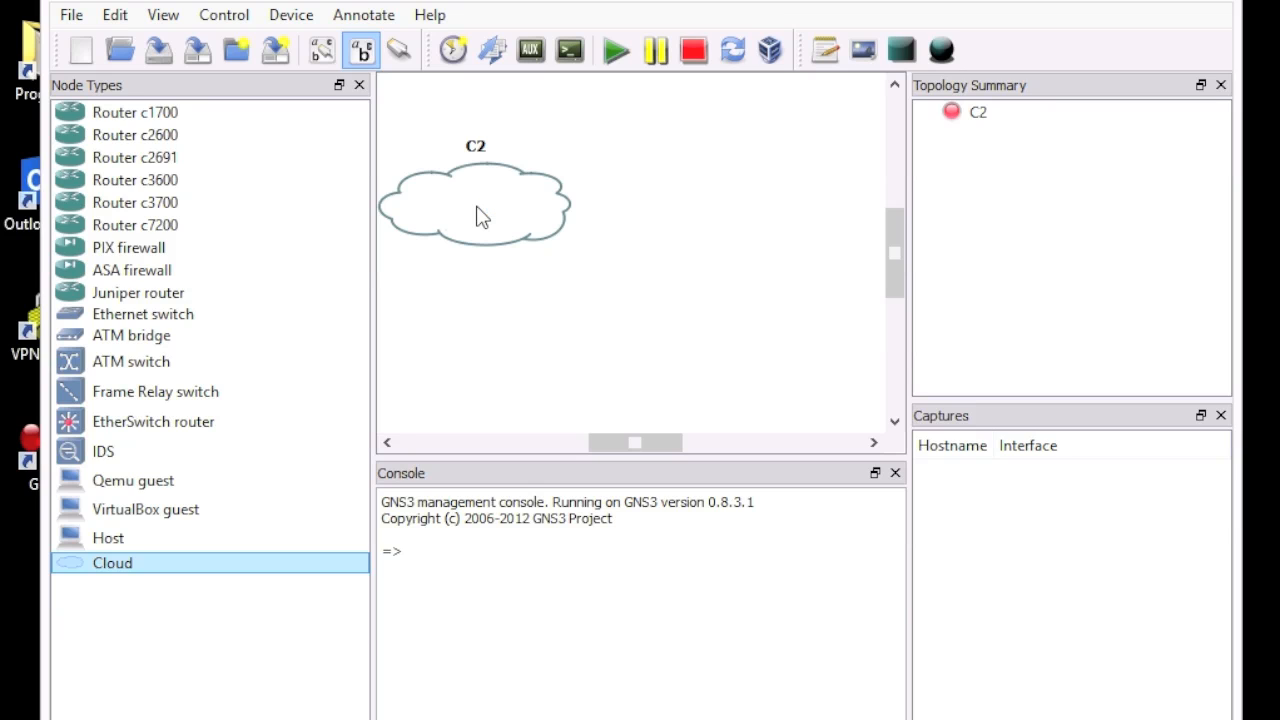
double_click(481, 217)
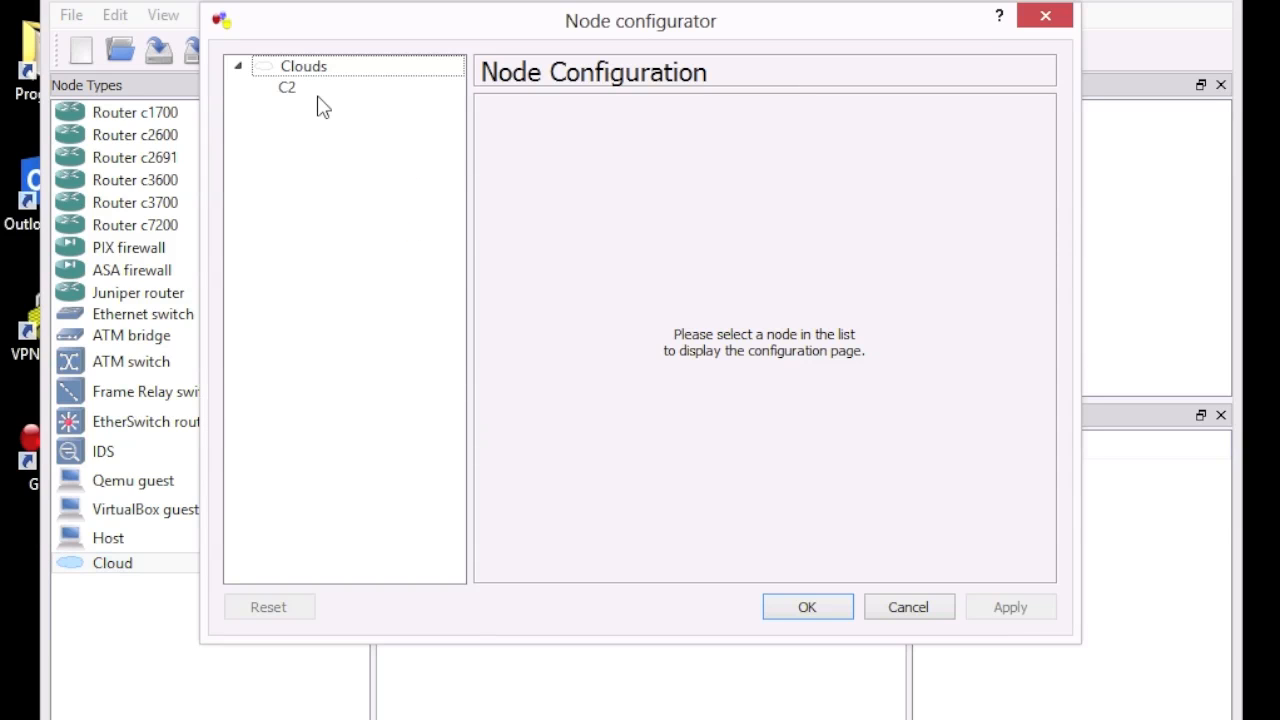
left_click(295, 92)
left_click(292, 90)
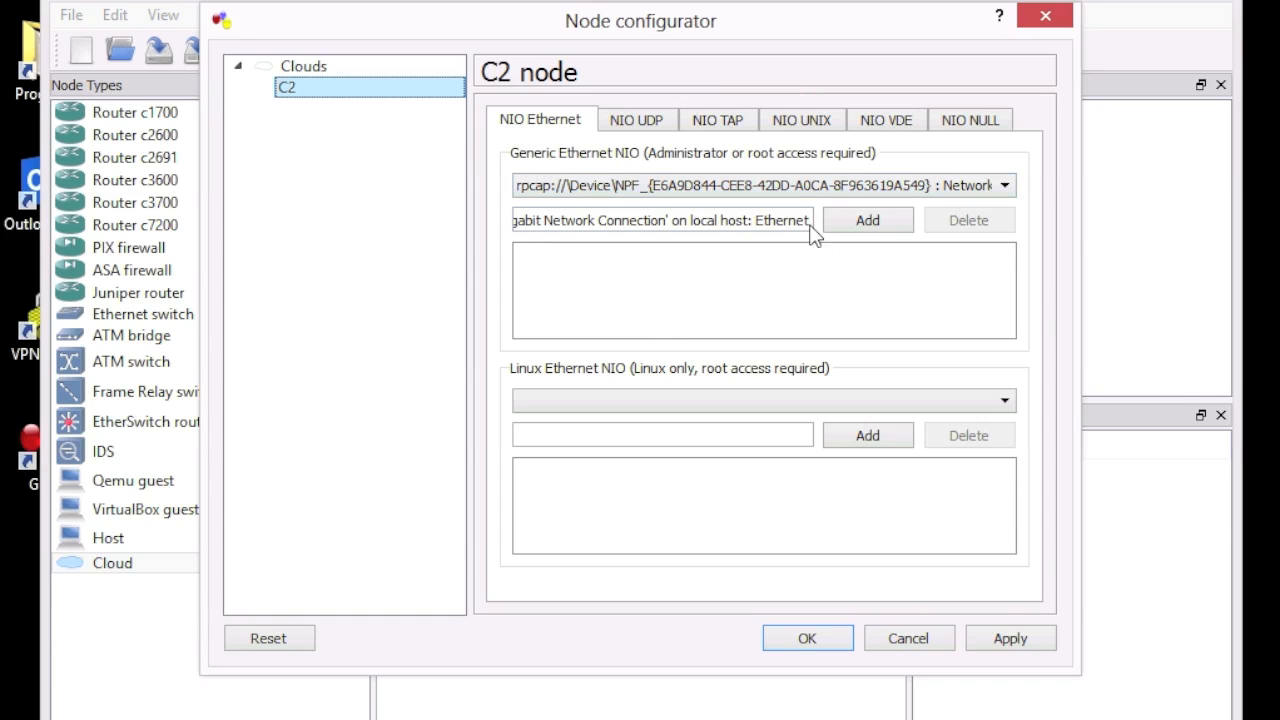
left_click(843, 186)
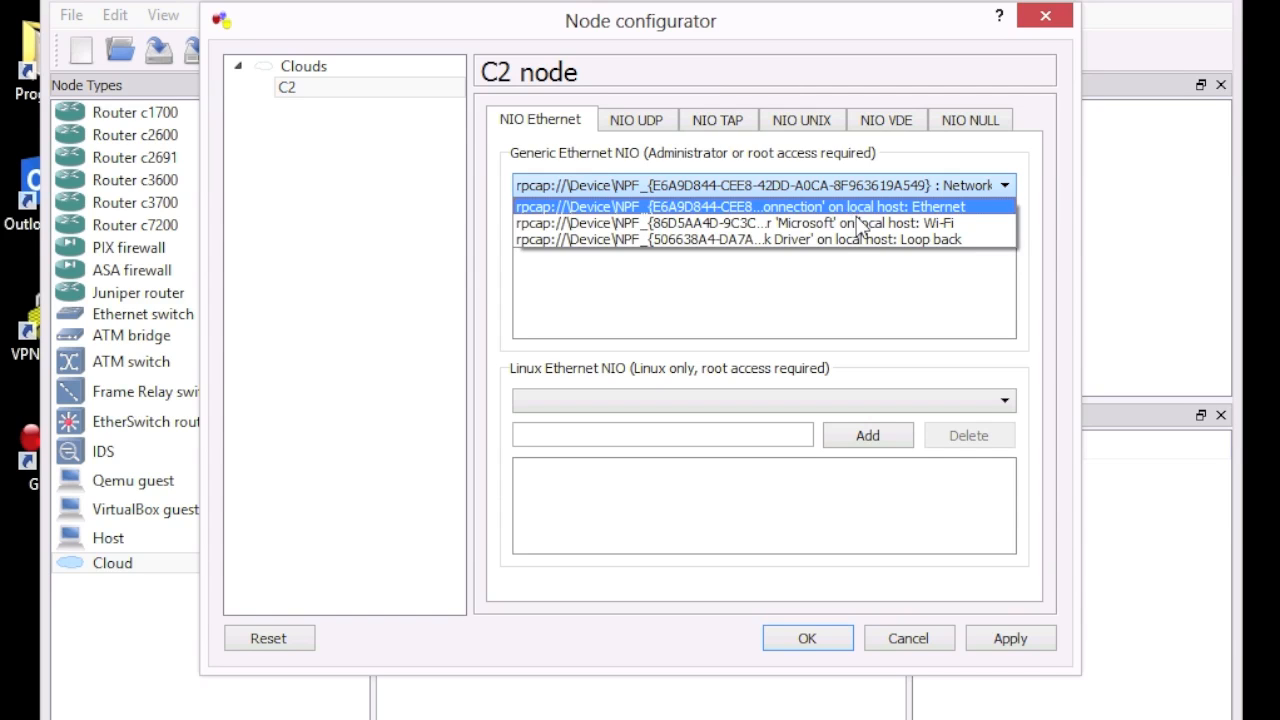
left_click(920, 240)
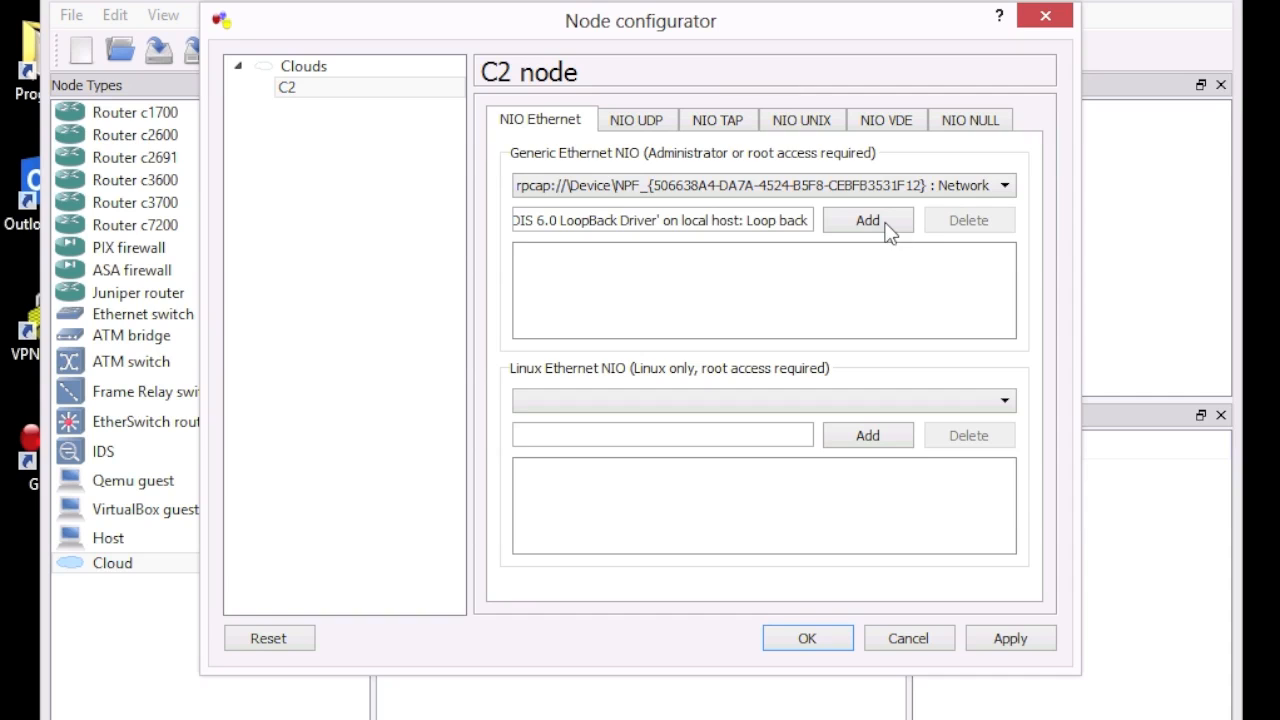
left_click(883, 218)
left_click(816, 637)
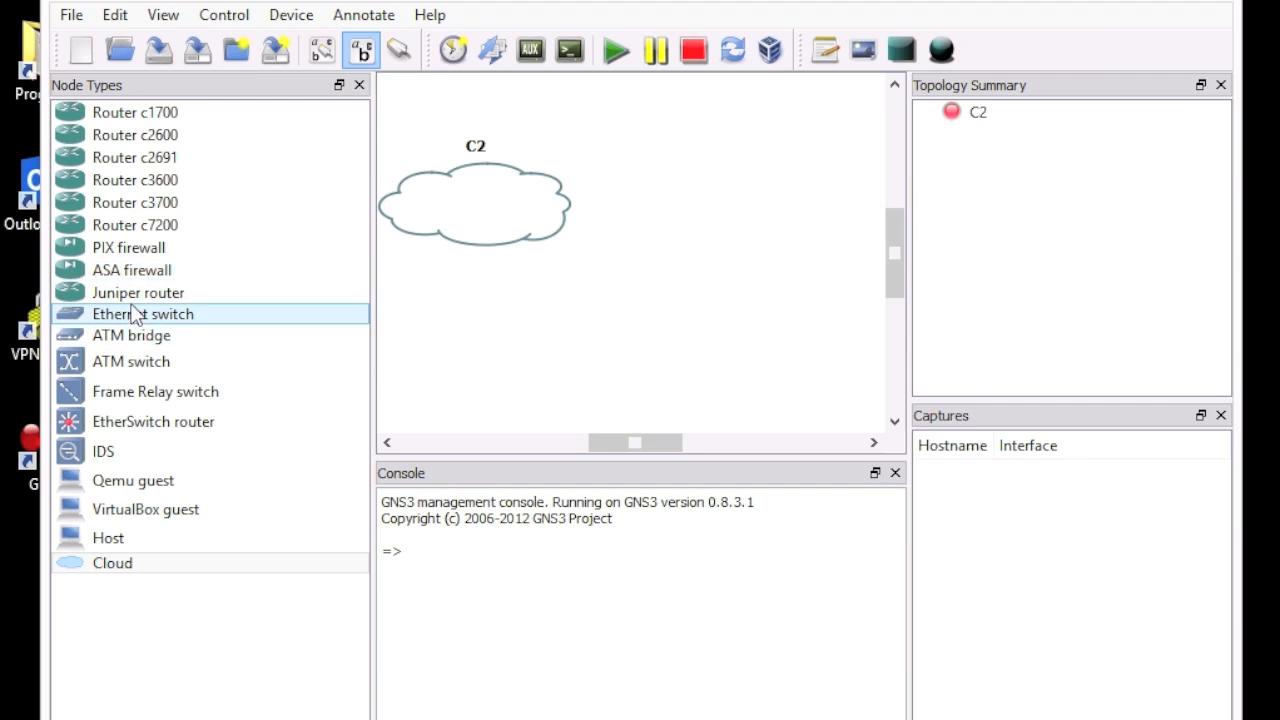
Step: Add an ASA firewall and Ethernet switch SW1, and link cloud C2's loopback to SW1
left_click_drag(132, 270, 796, 148)
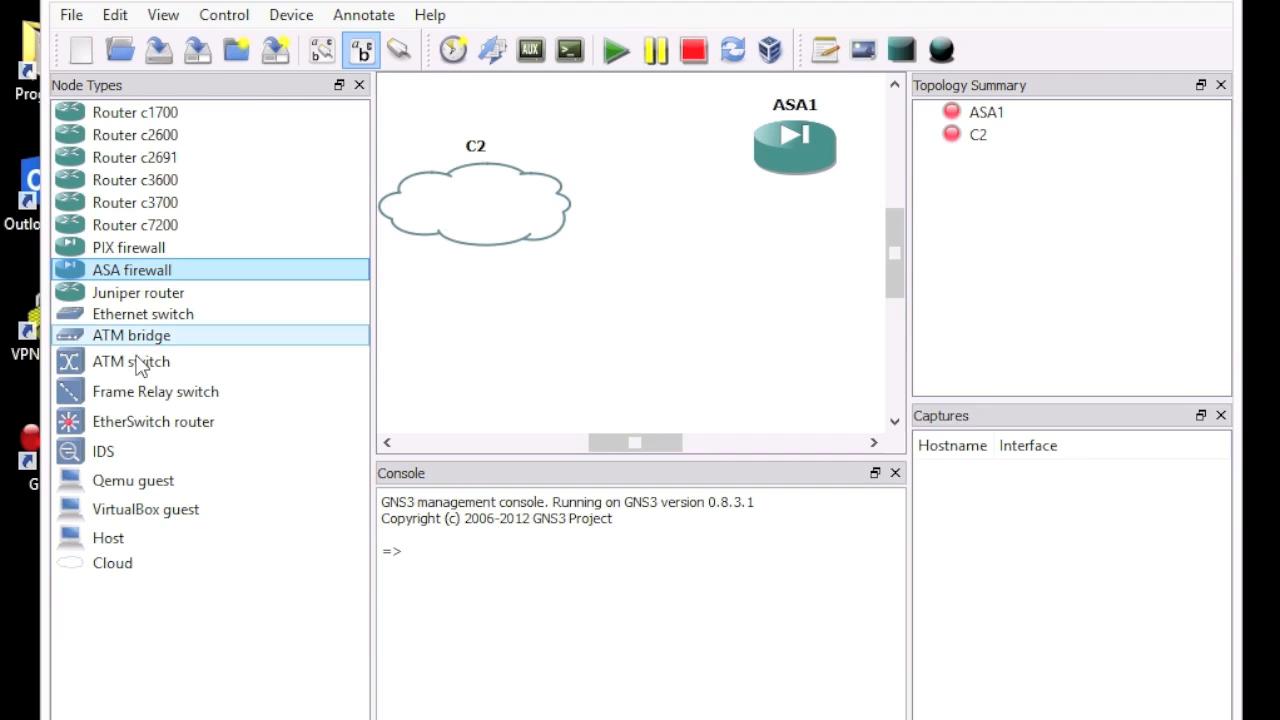
left_click_drag(150, 314, 656, 306)
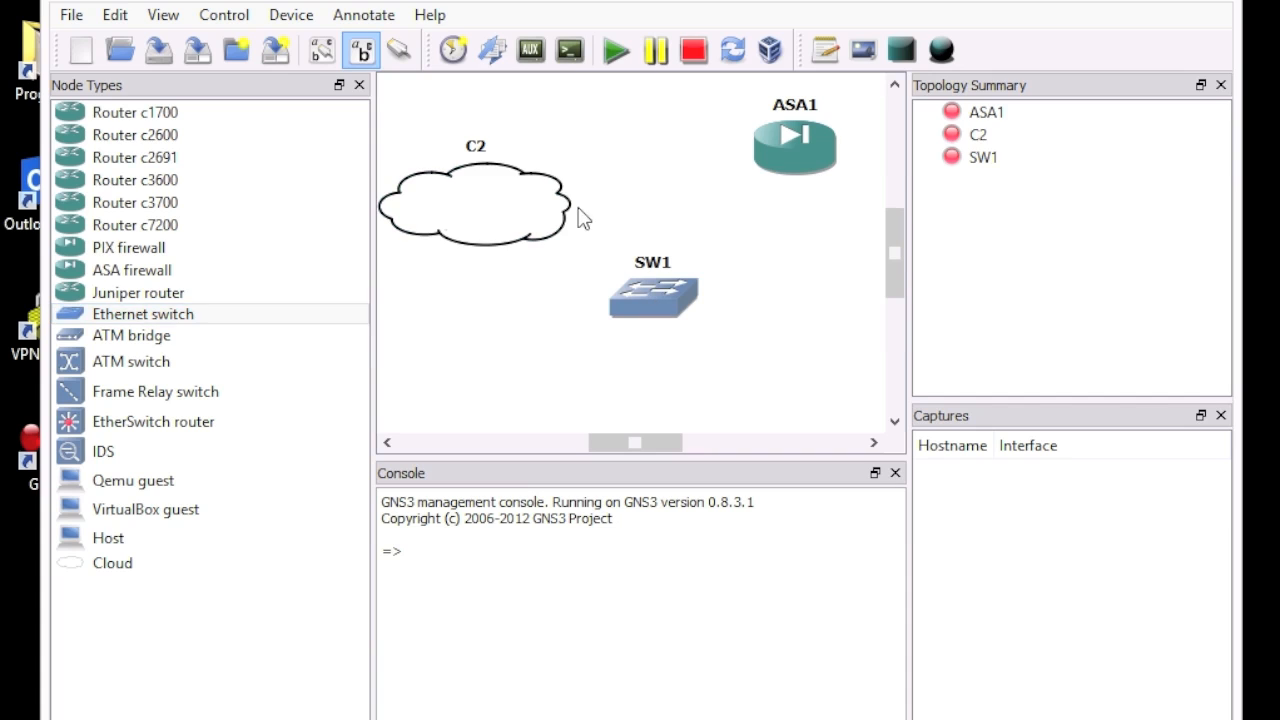
left_click(398, 52)
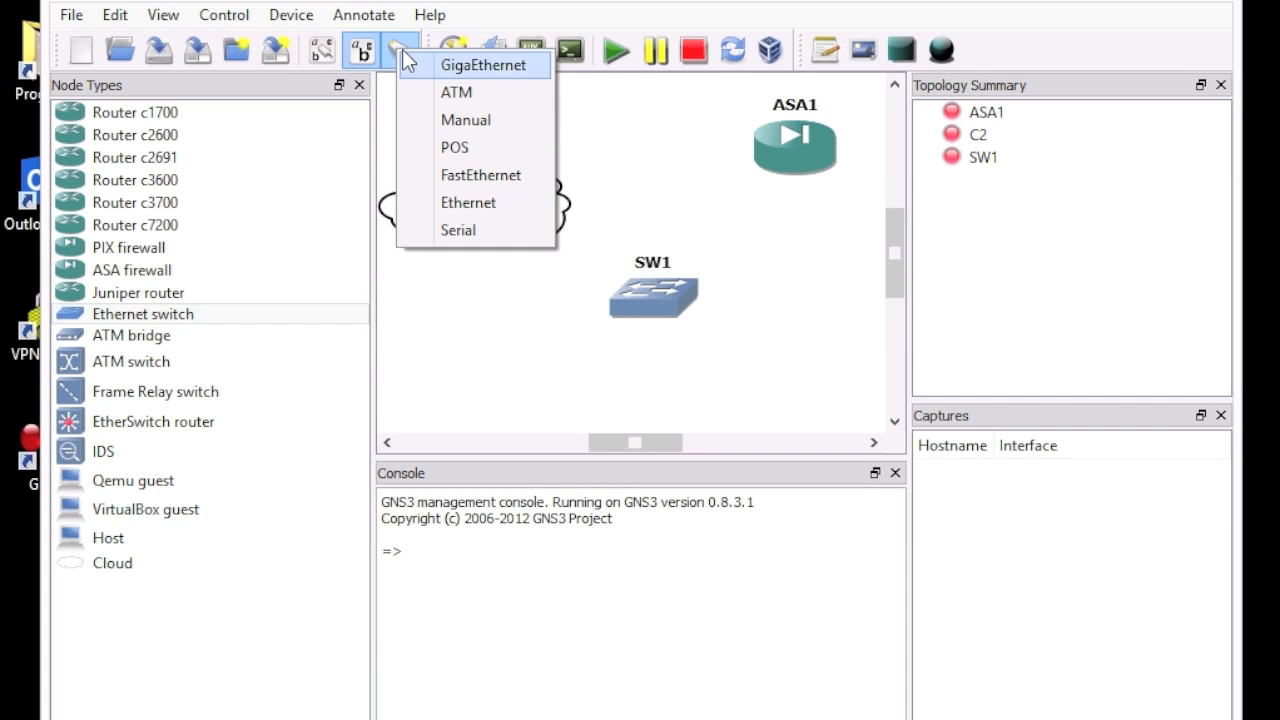
left_click(494, 70)
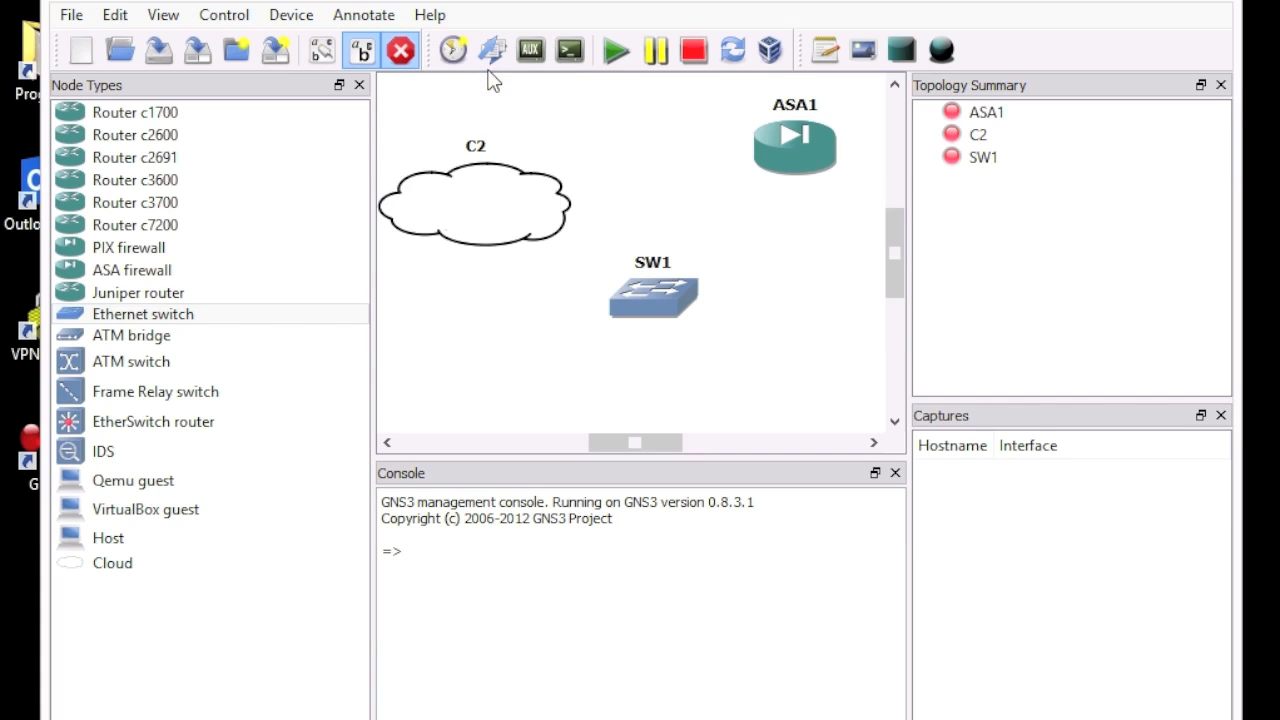
left_click(498, 186)
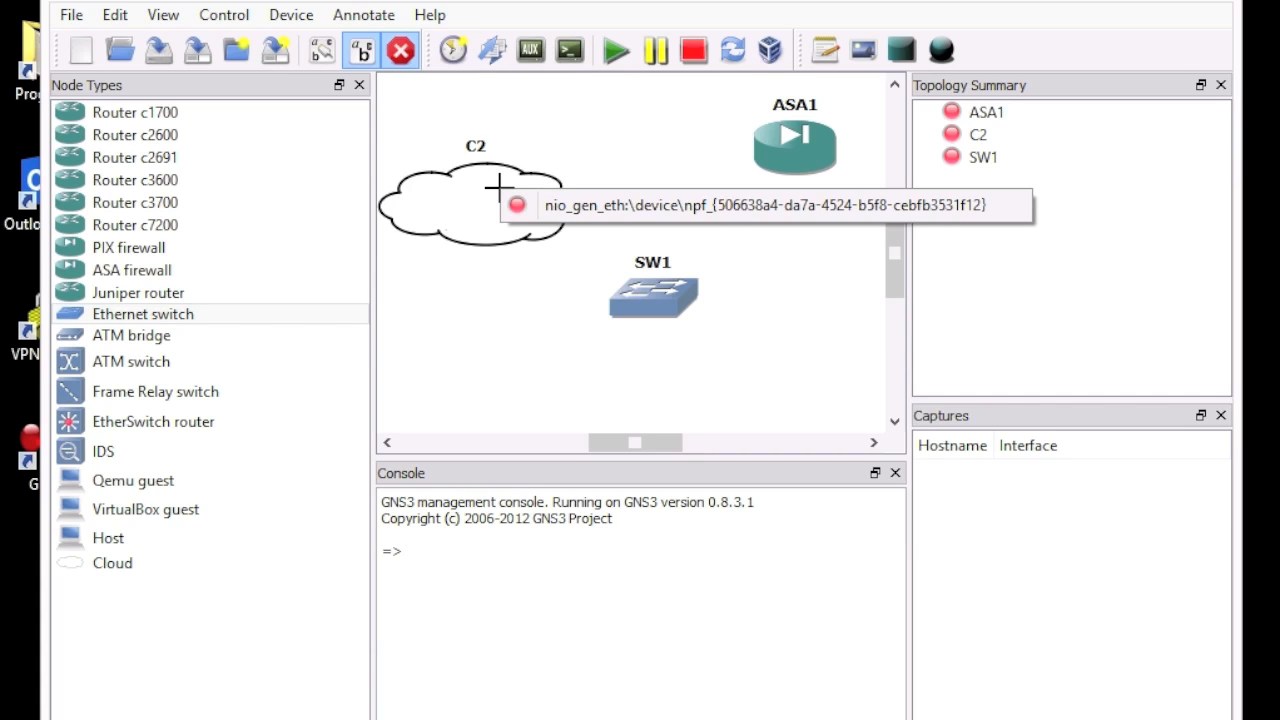
left_click(590, 207)
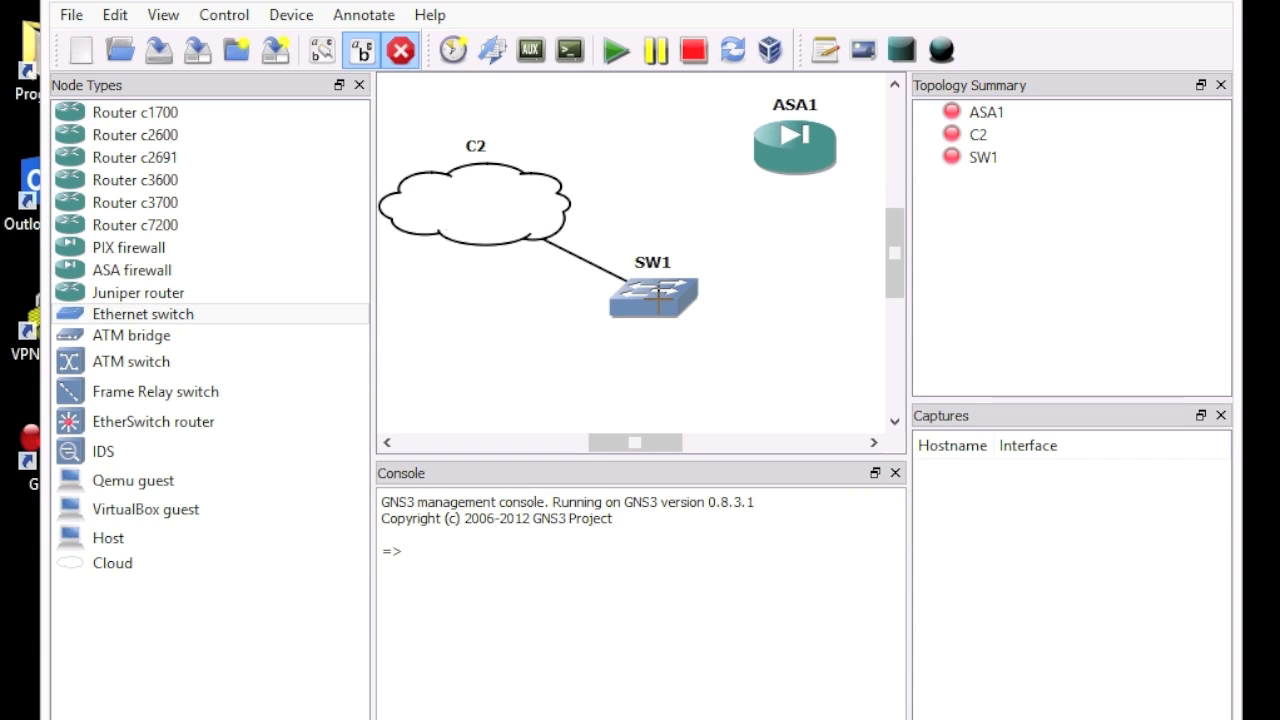
left_click(650, 298)
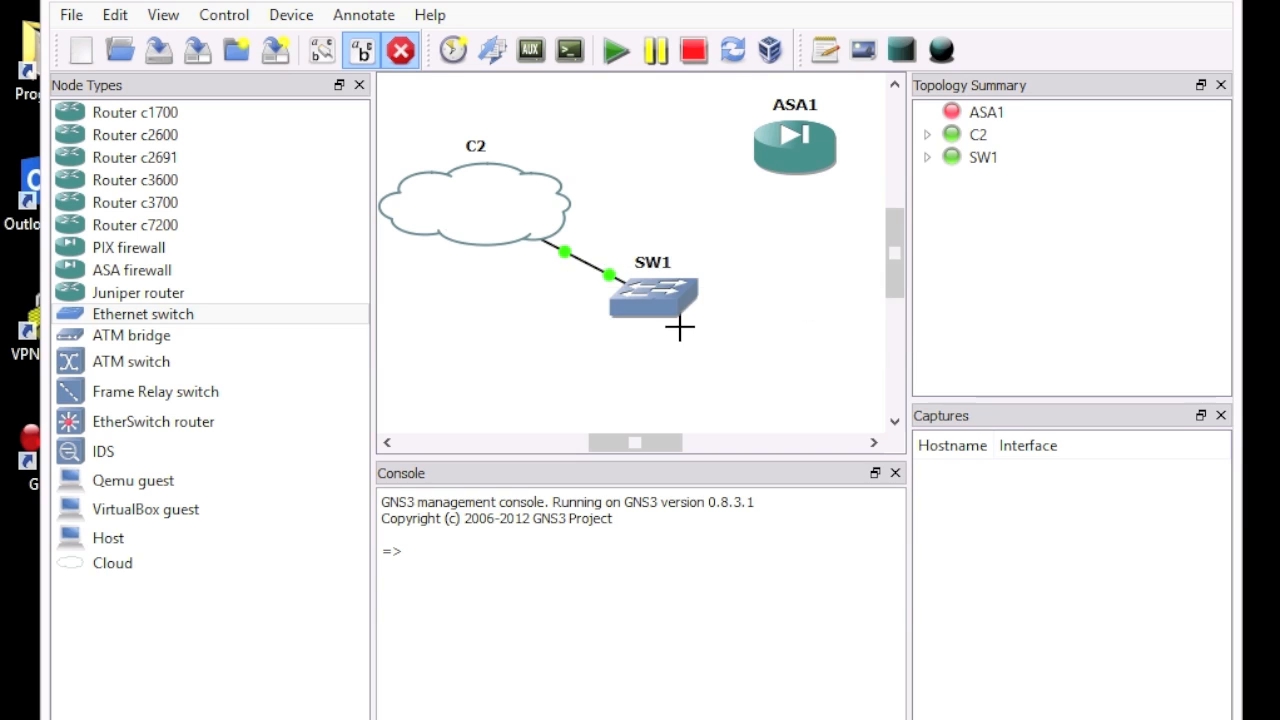
Step: Link ASA1's e1 interface to SW1
left_click(788, 146)
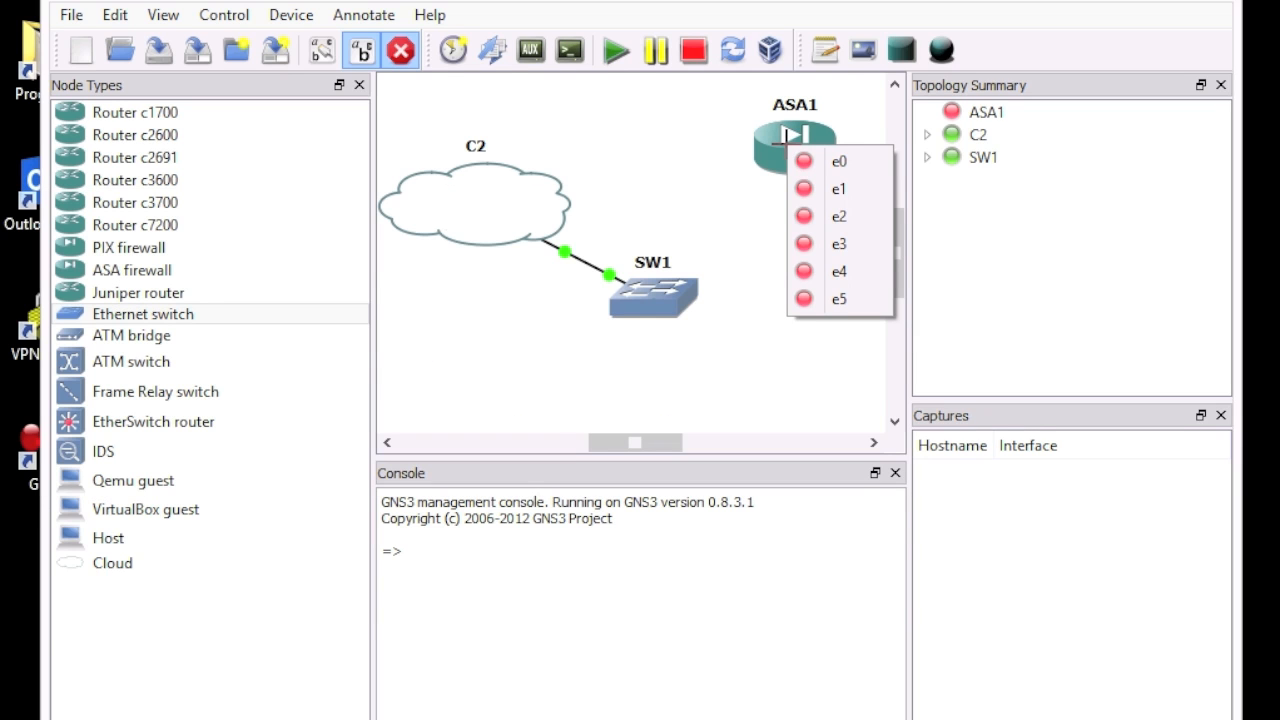
left_click(846, 187)
left_click(667, 297)
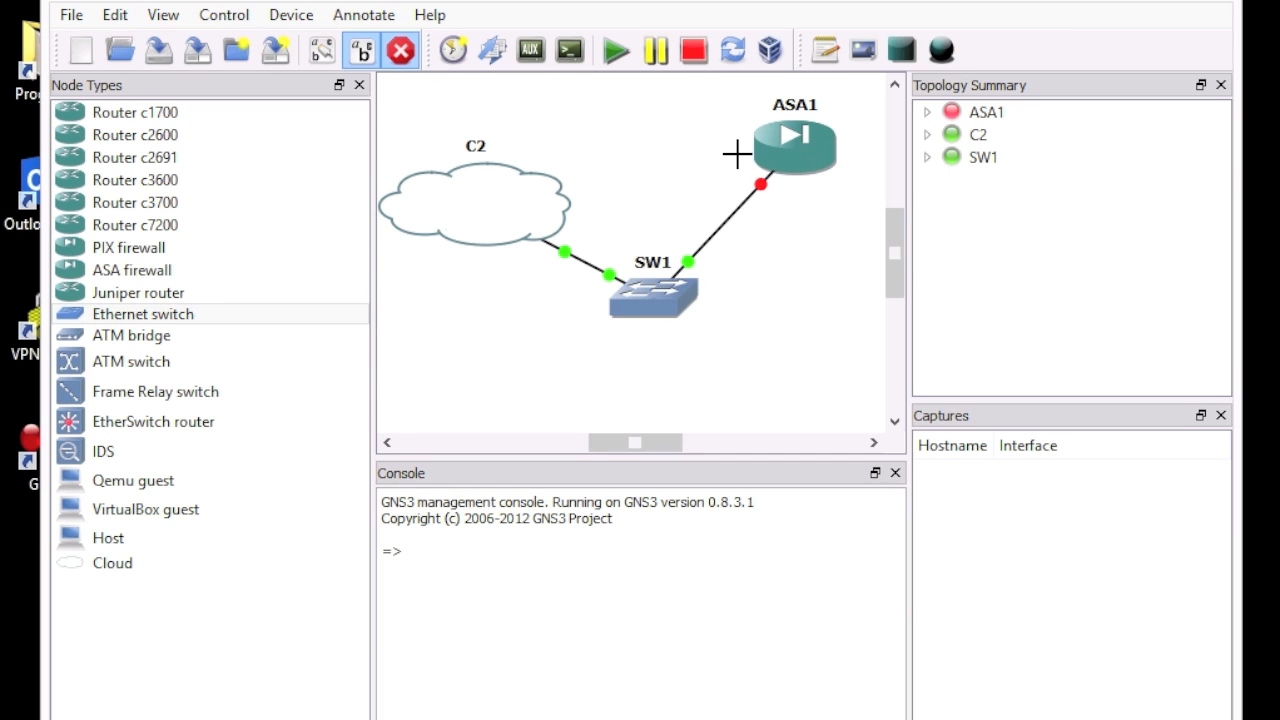
left_click(402, 54)
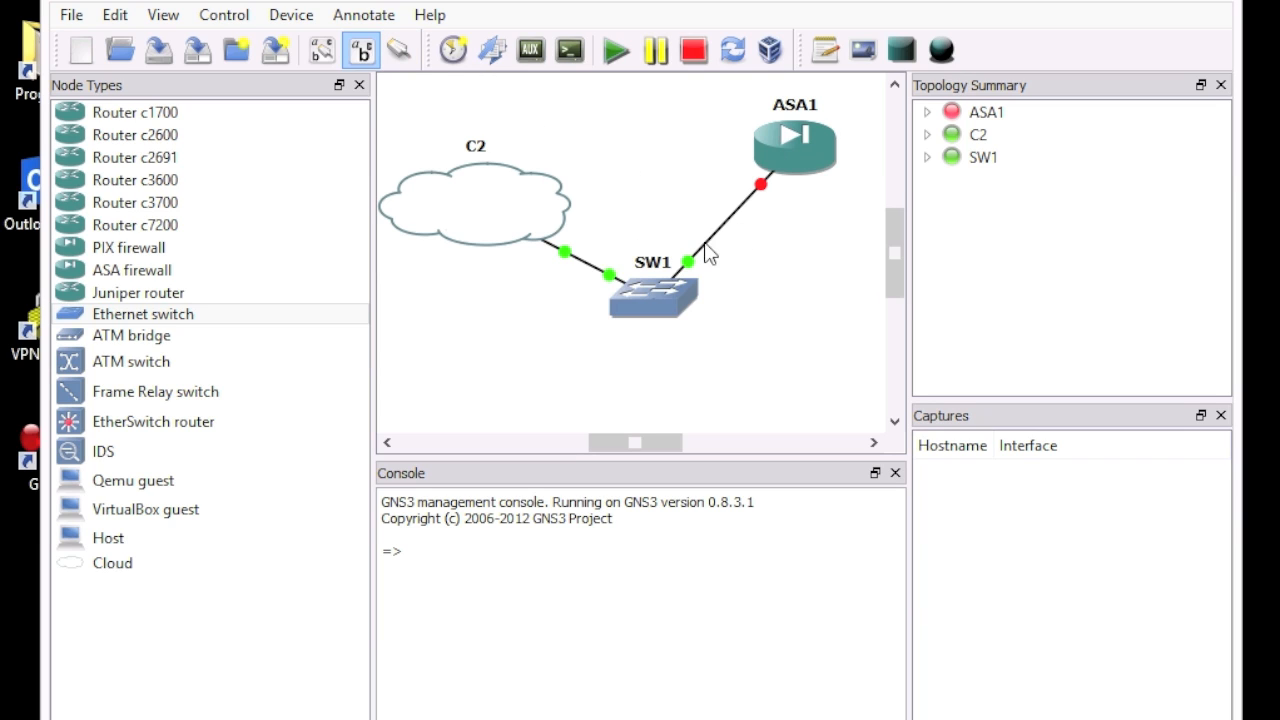
Step: Start ASA1 and open its console
right_click(795, 140)
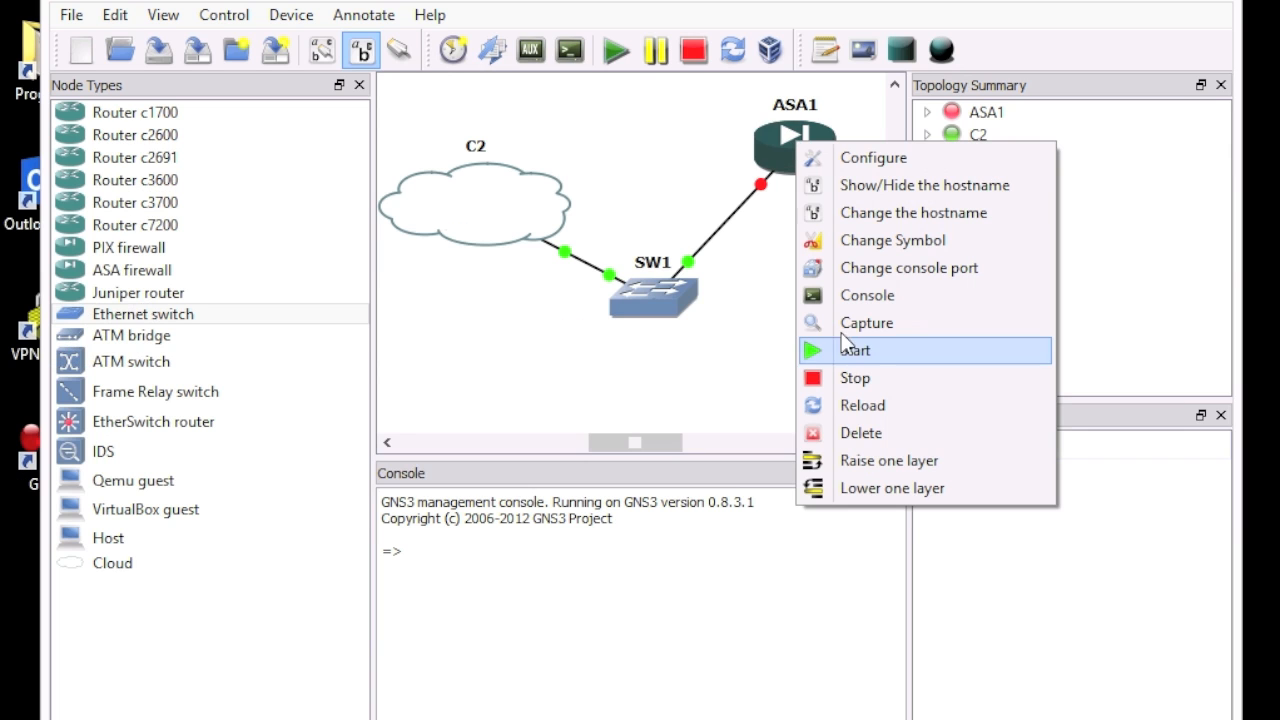
left_click(858, 350)
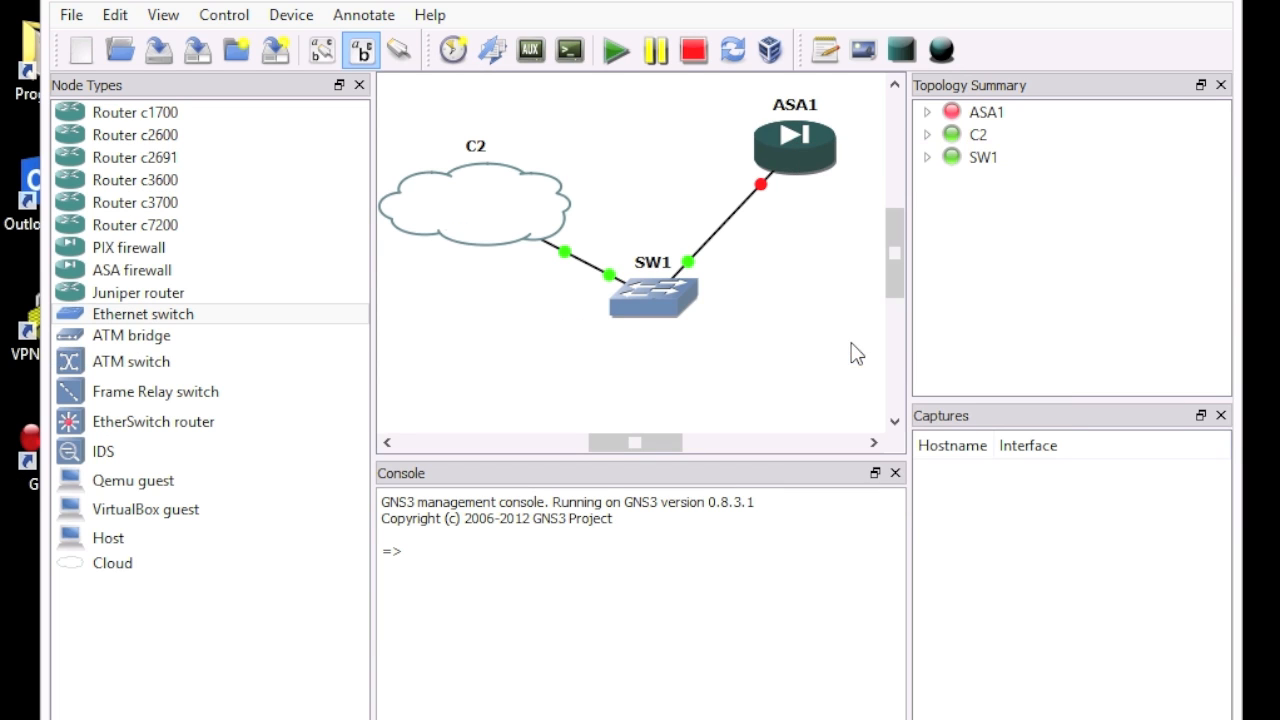
right_click(808, 157)
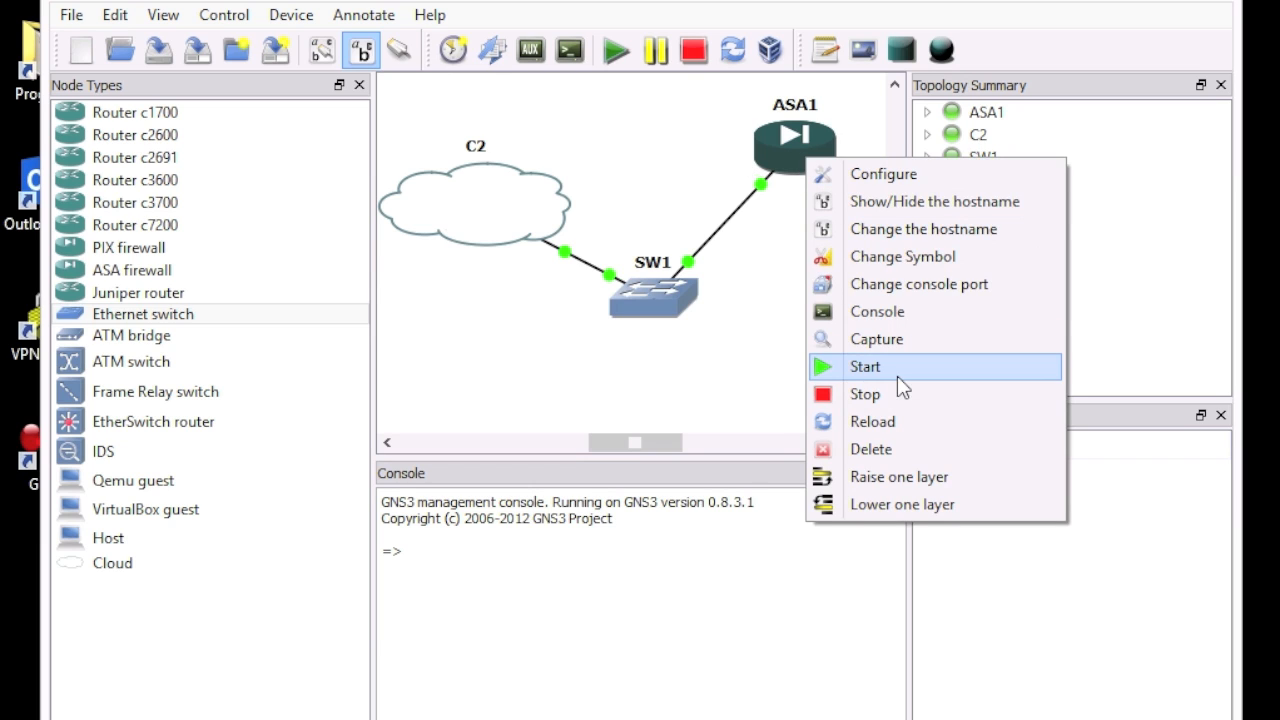
left_click(895, 312)
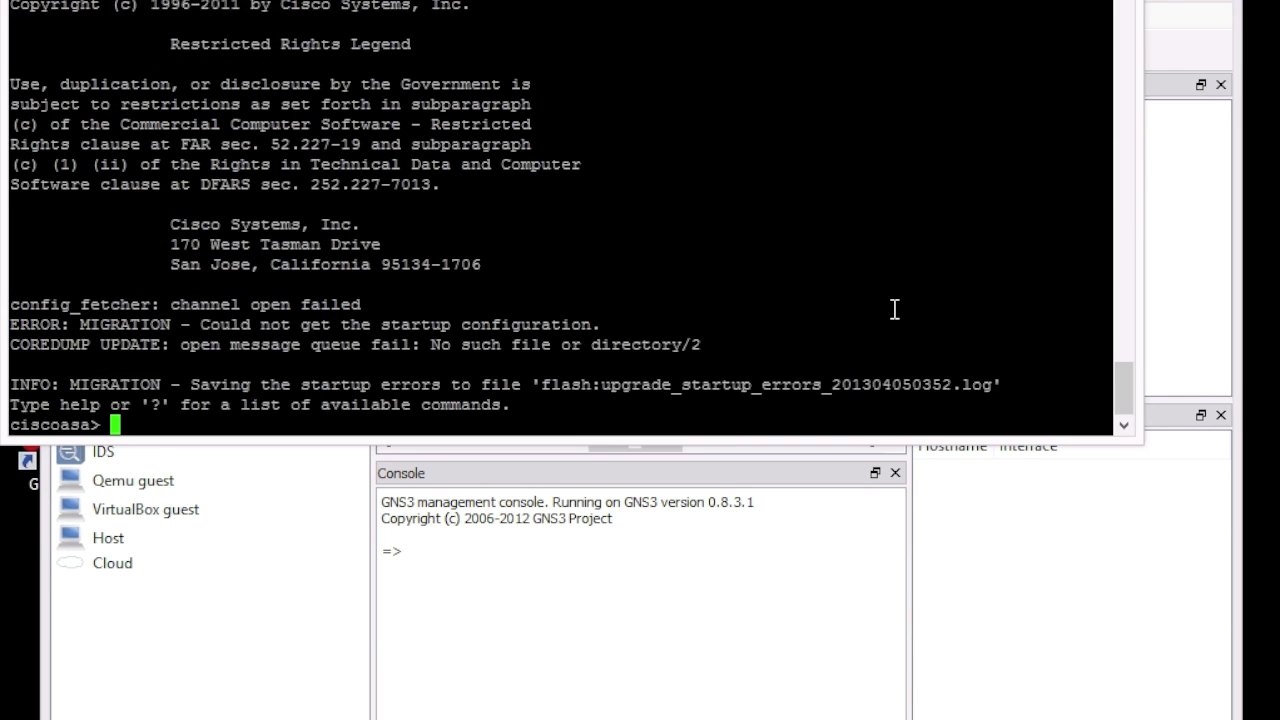
key("Return")
key("Return")
Step: Give GigabitEthernet1 address 192.168.30.1 255.255.255.0 and bring it up with no shut
type("en")
key("Return")
key("Return")
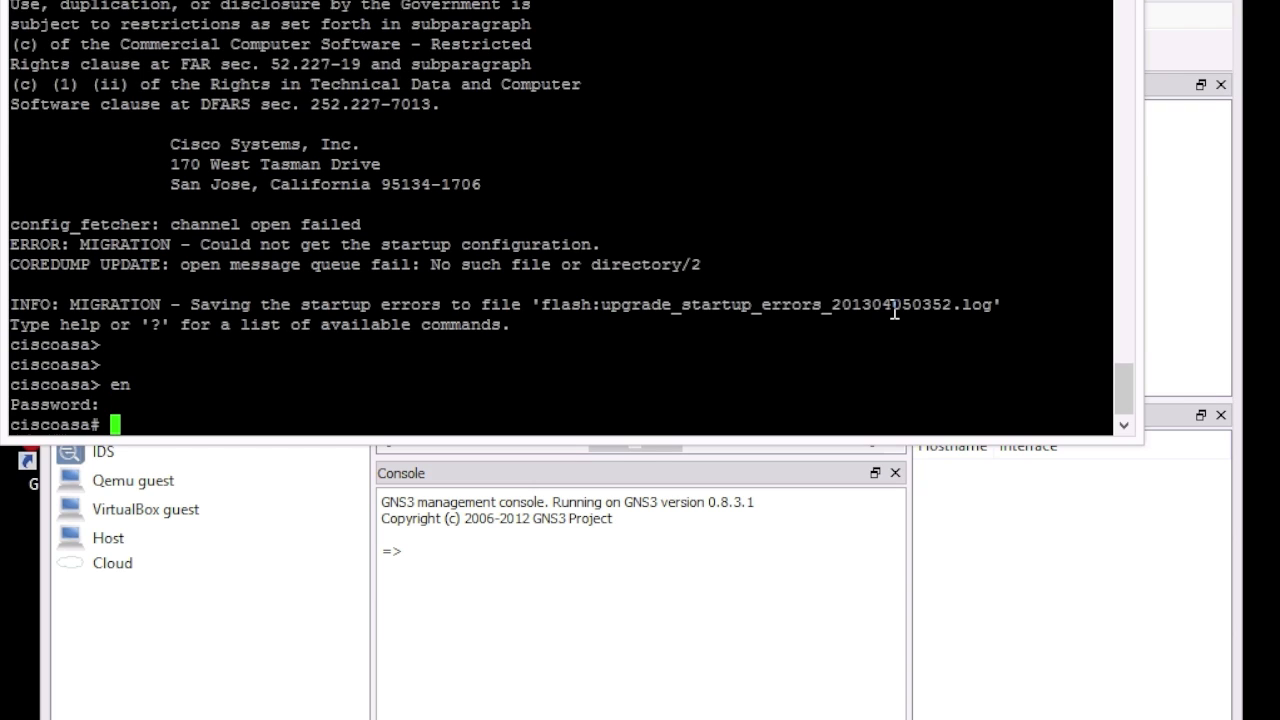
type("config t")
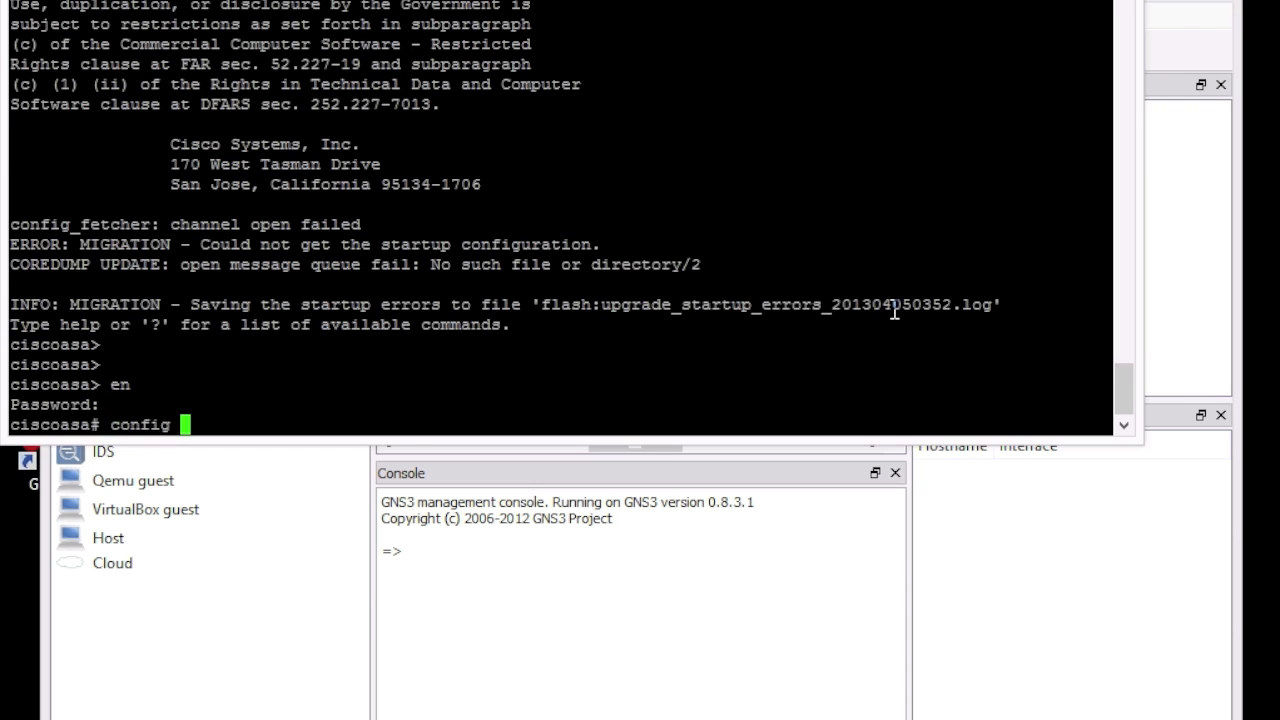
key("Return")
key("Return")
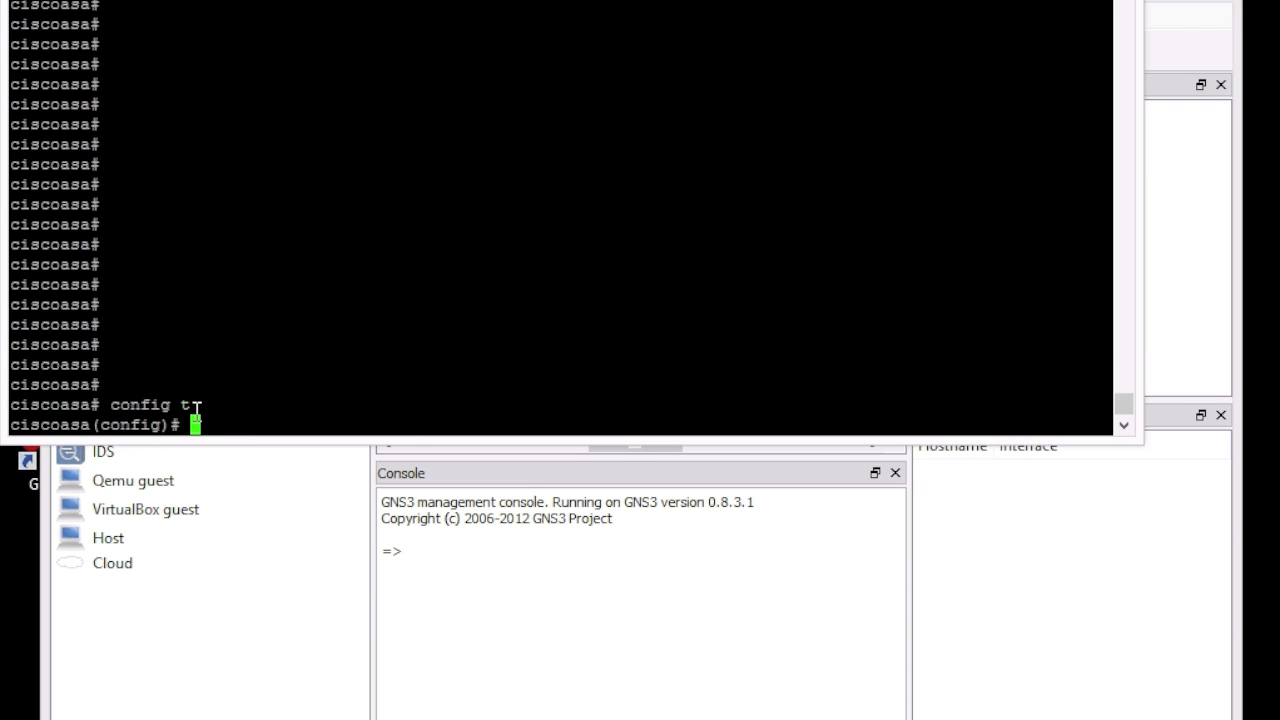
type("GigabitEthernet1")
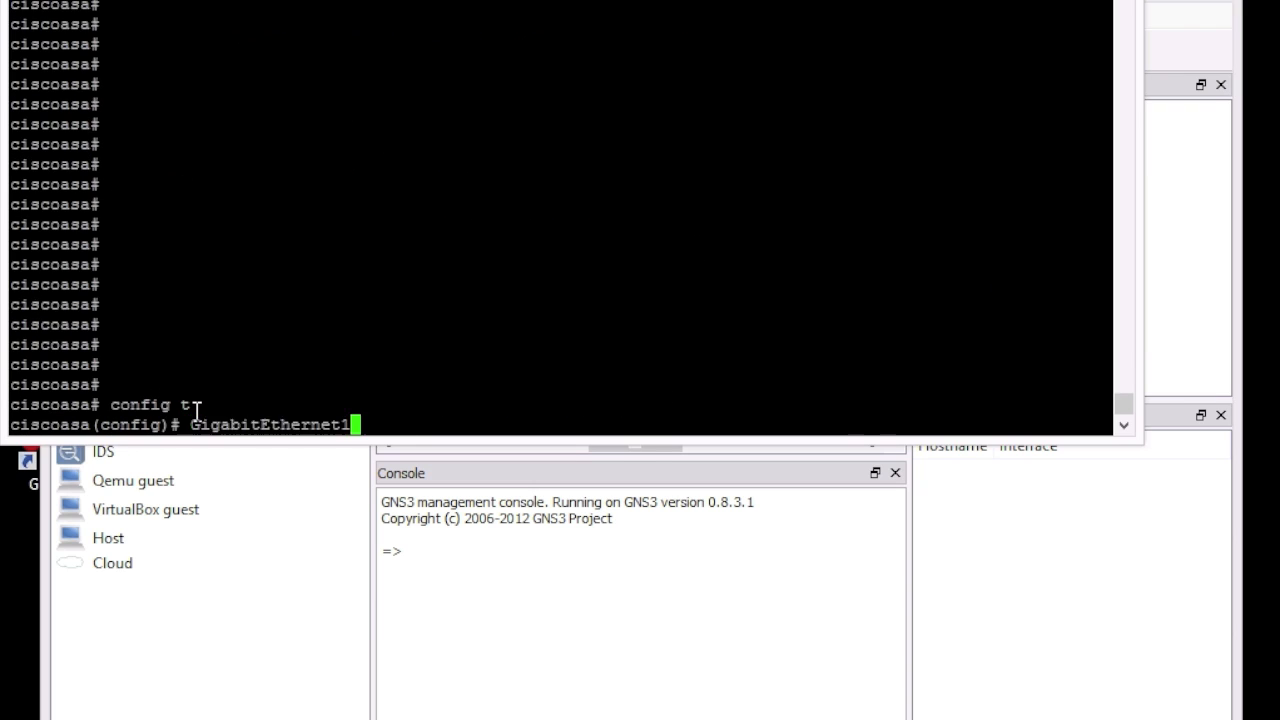
key("Left")
key("Left")
key("Left")
key("Left")
key("Left")
key("Left")
key("Left")
key("Left")
key("Left")
key("Left")
key("Left")
key("Left")
key("Left")
key("Left")
key("Left")
key("Left")
type("int")
key("Return")
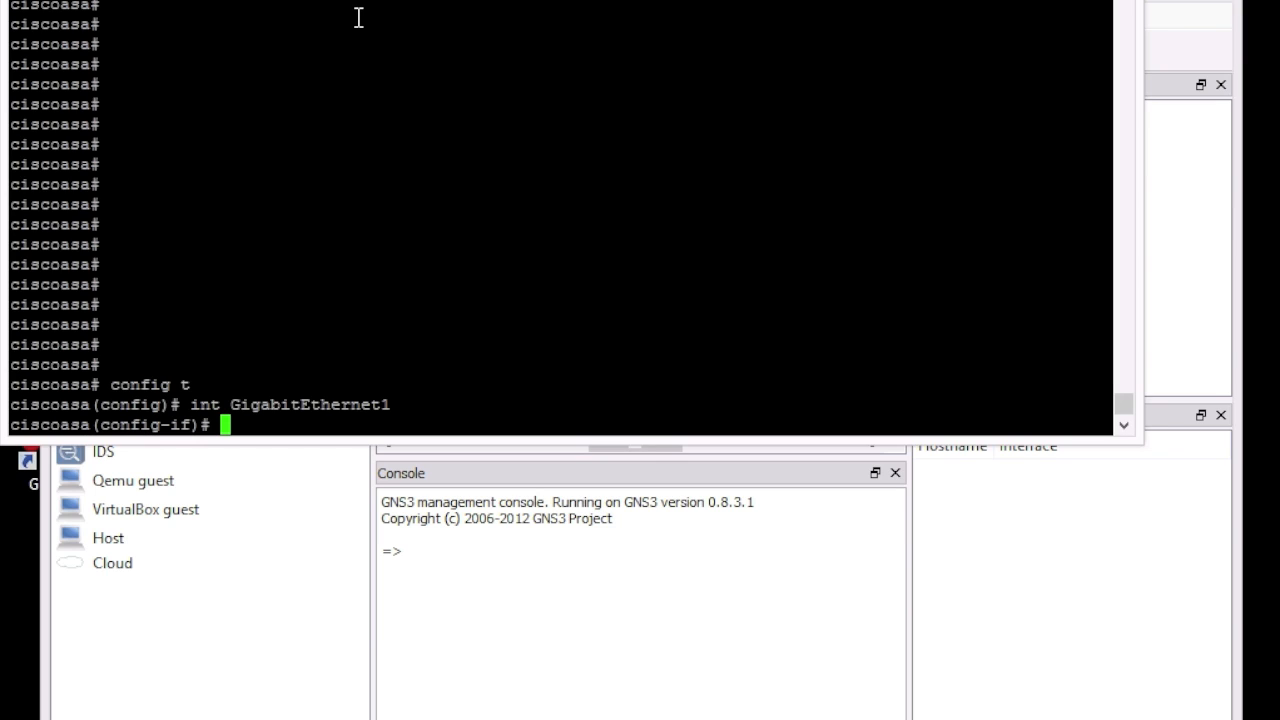
type("ip add")
key("BackSpace")
type("dress ")
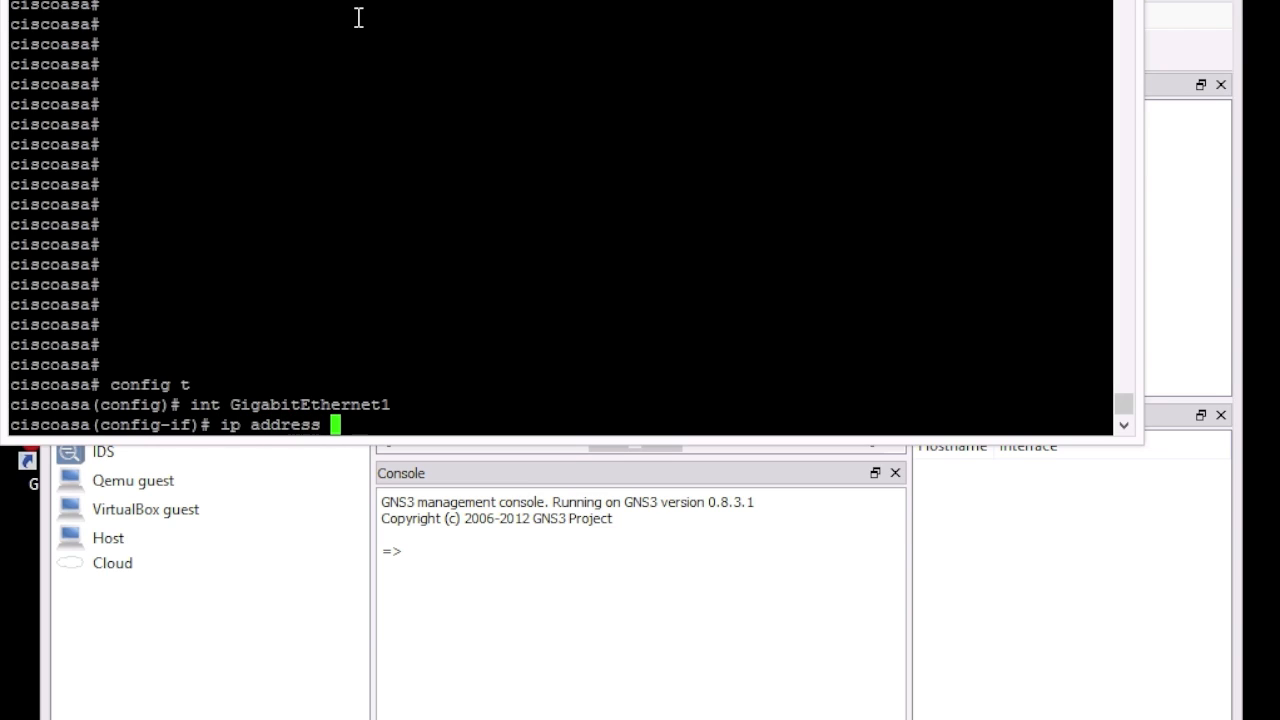
type("192.168.30.")
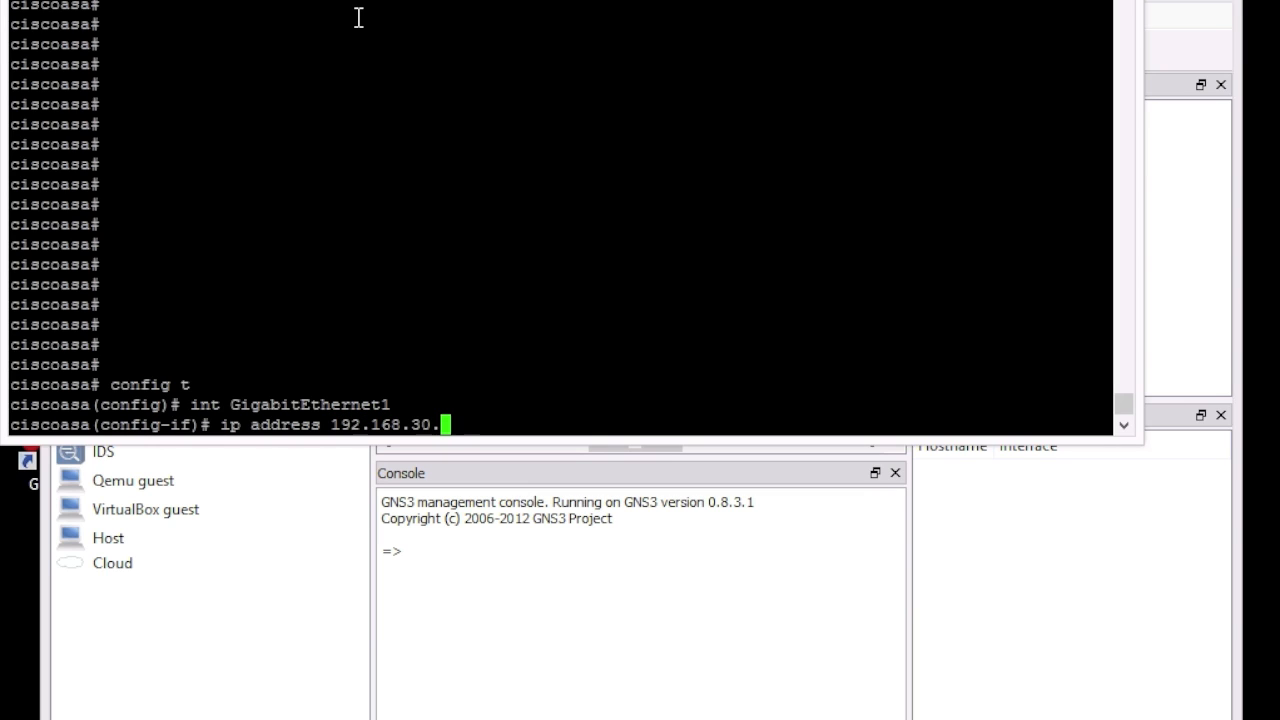
type("1 255.255.255.0")
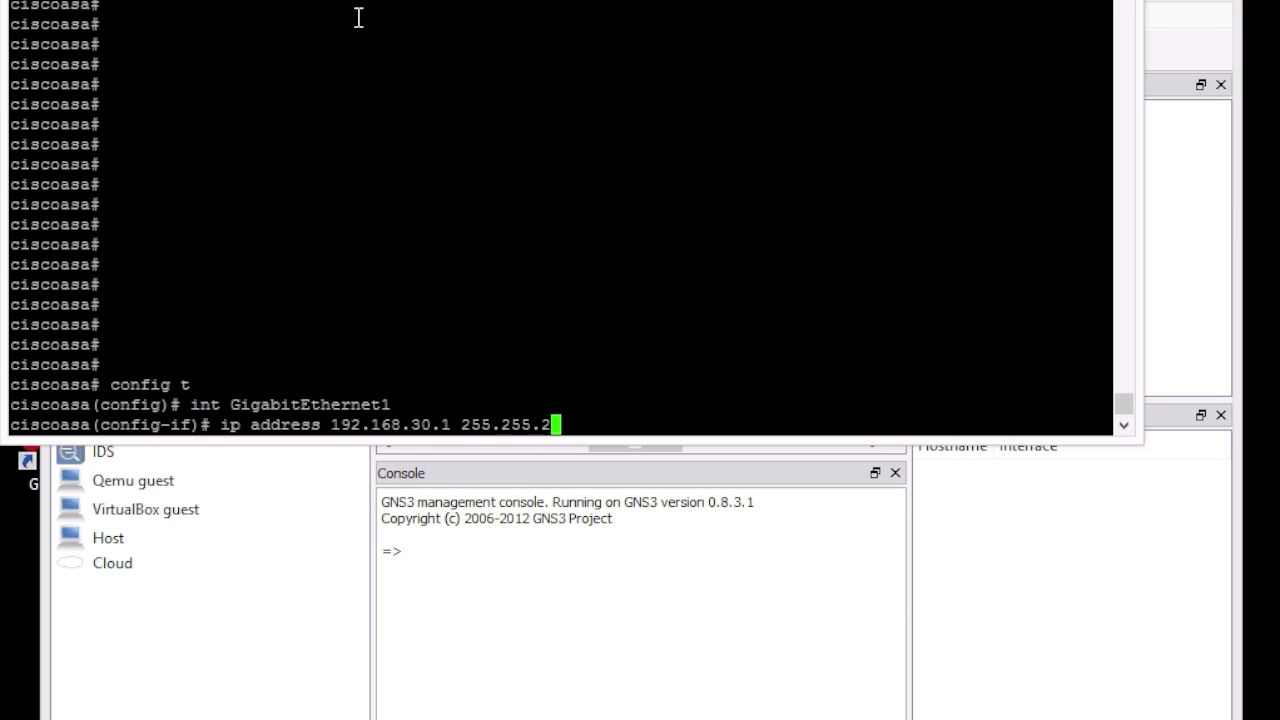
key("Return")
type("no shut")
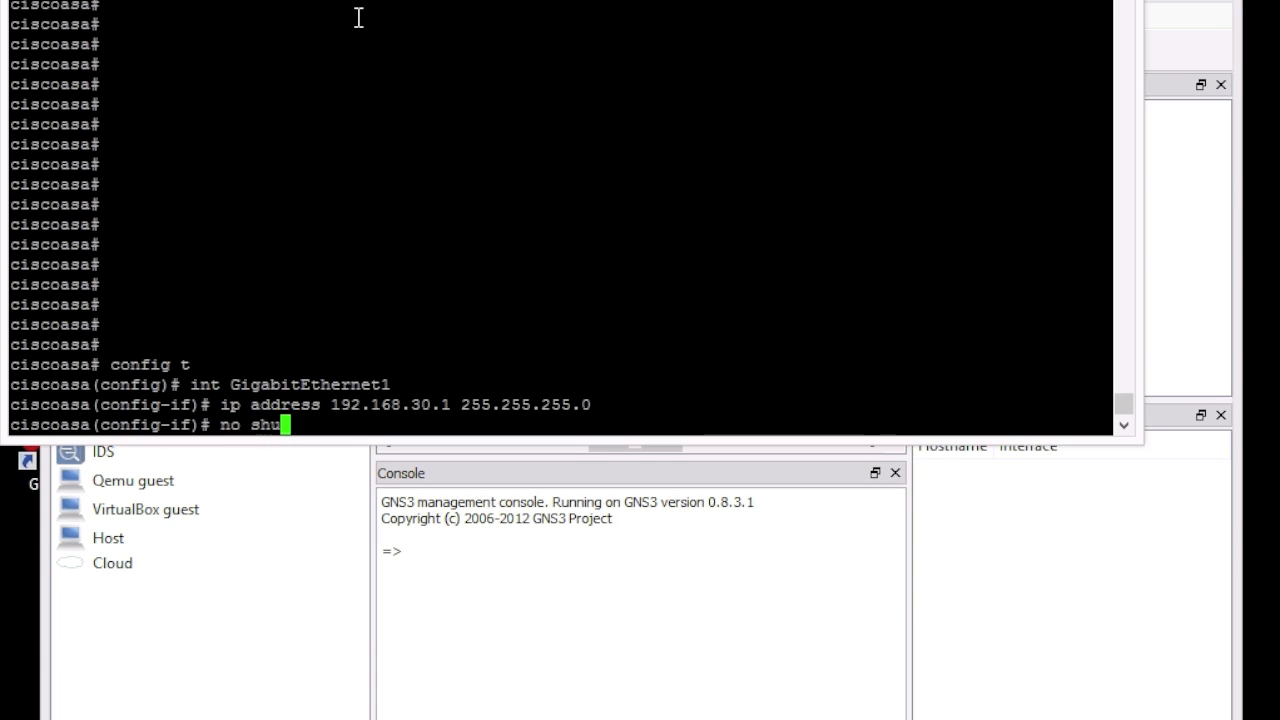
key("Return")
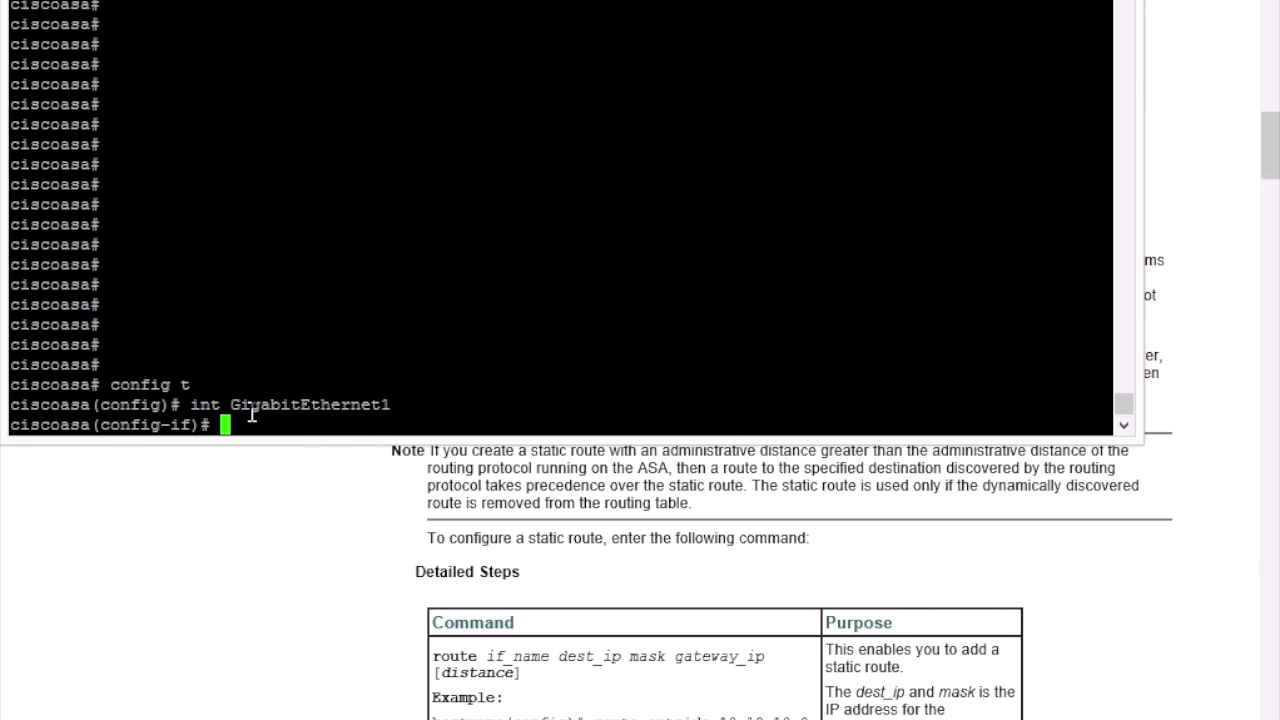
Step: Name the interface inside with nameif and exit configuration mode
type("nameif inside")
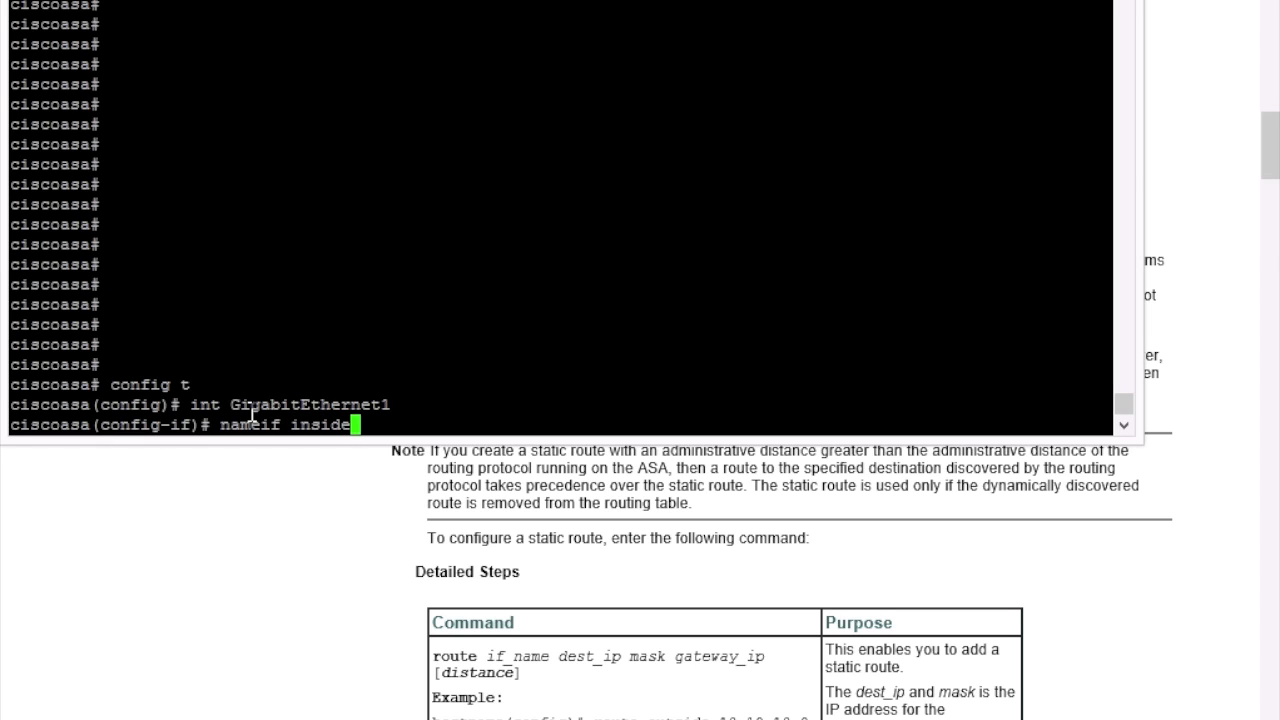
key("Return")
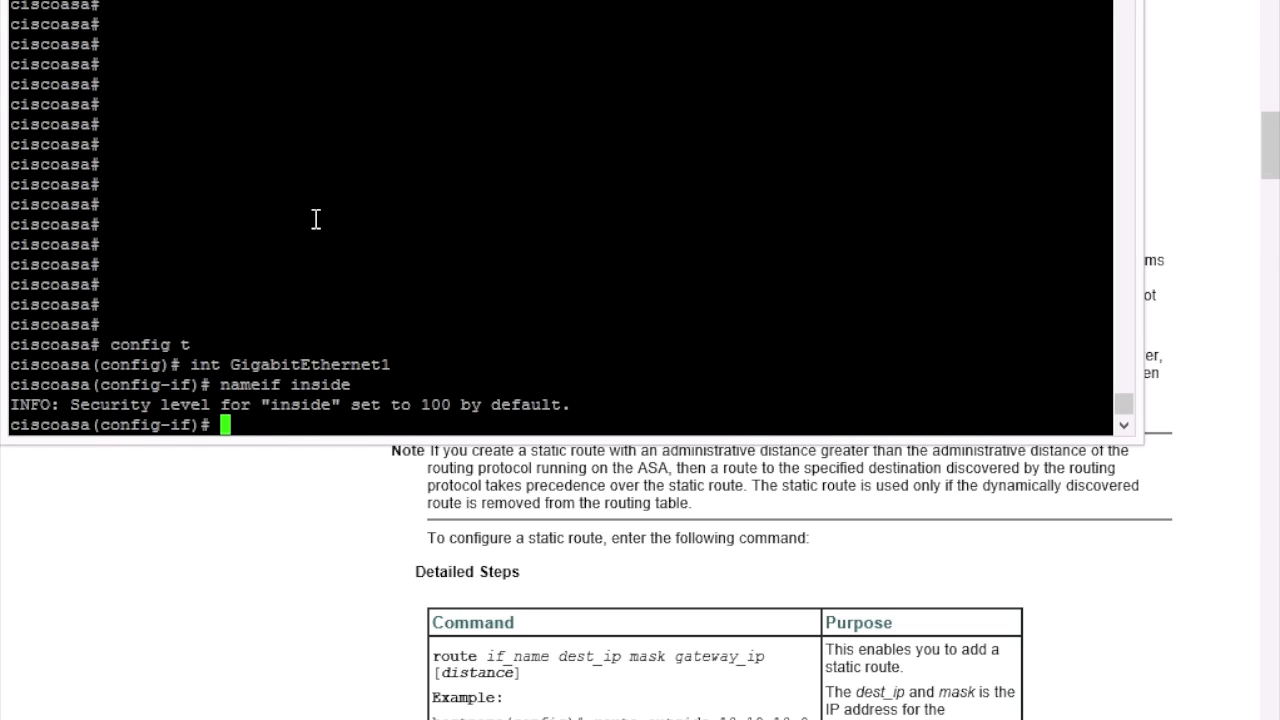
type("exit")
key("Return")
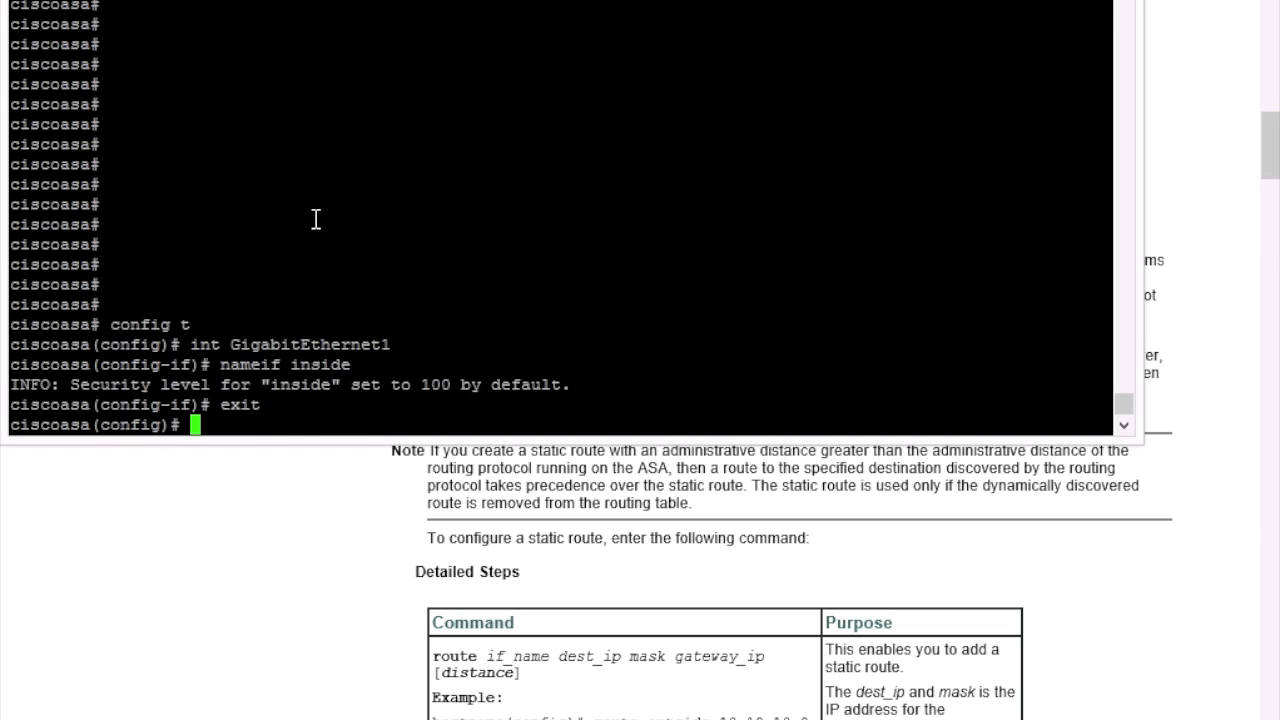
type("exit")
key("Return")
Step: Save the configuration with wr mem and ping 192.168.30.10
type("wr mem")
key("Return")
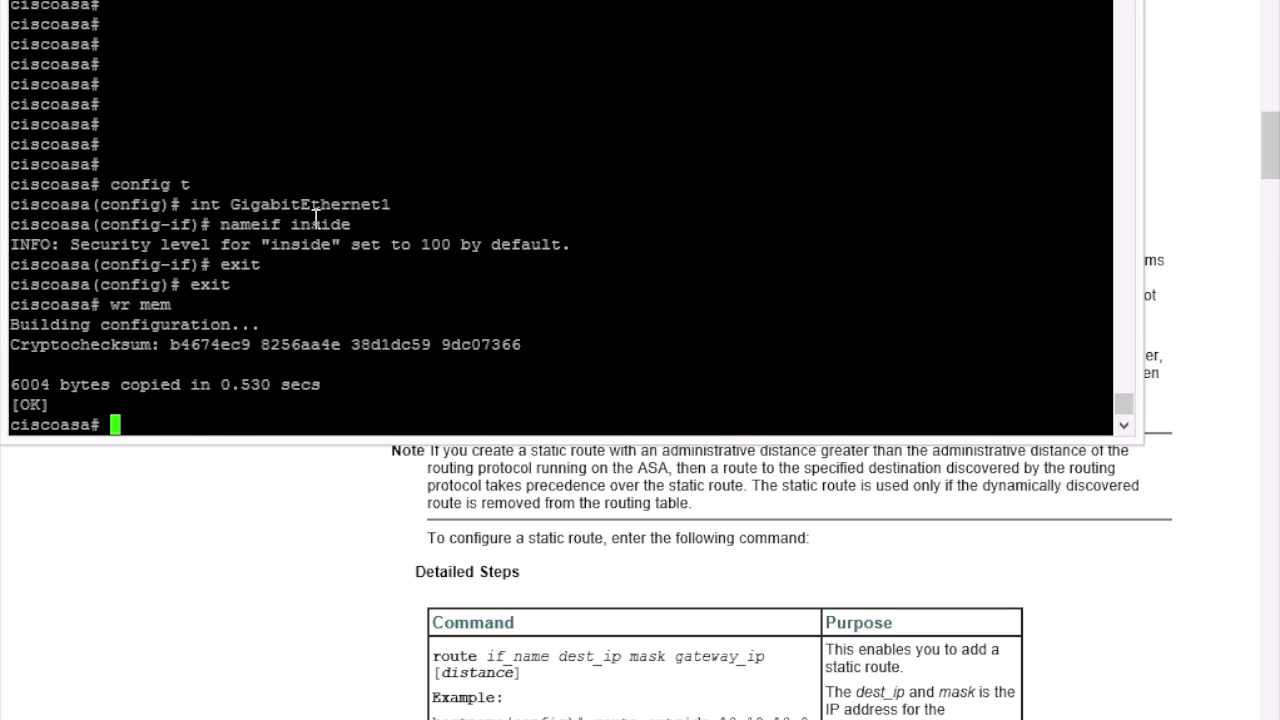
type("ping 192.16")
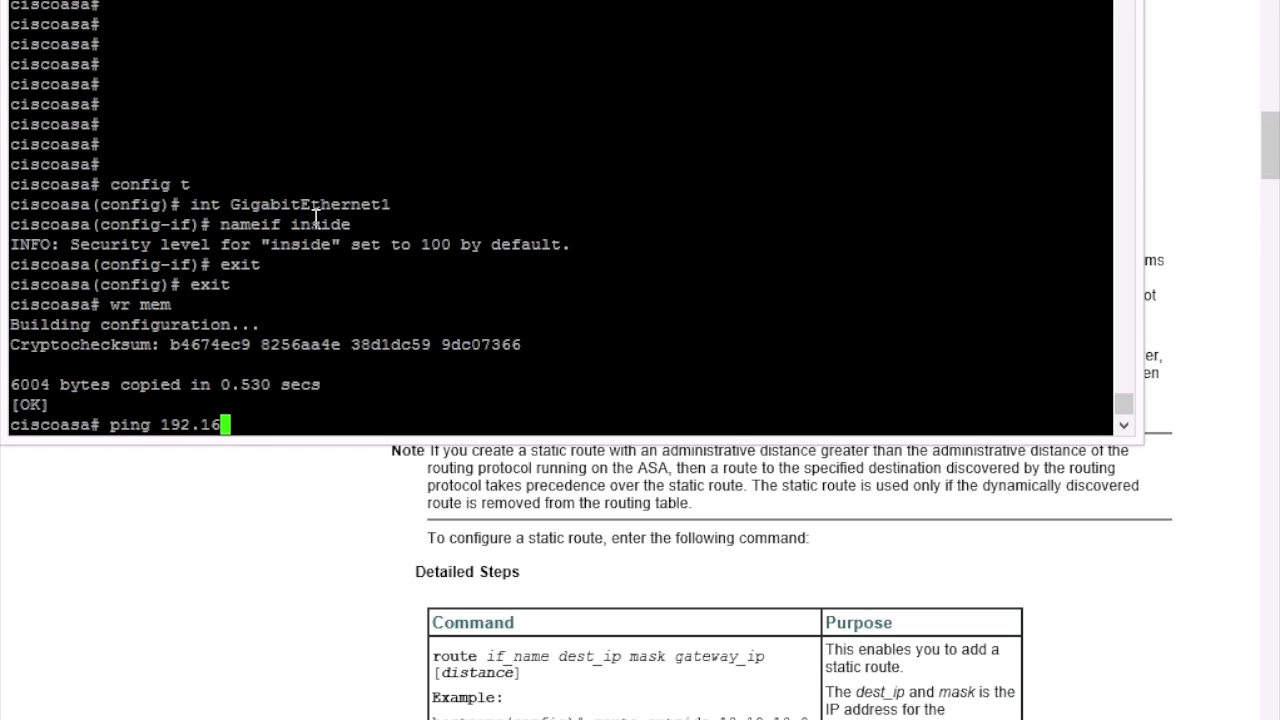
type("8.30.10")
key("Return")
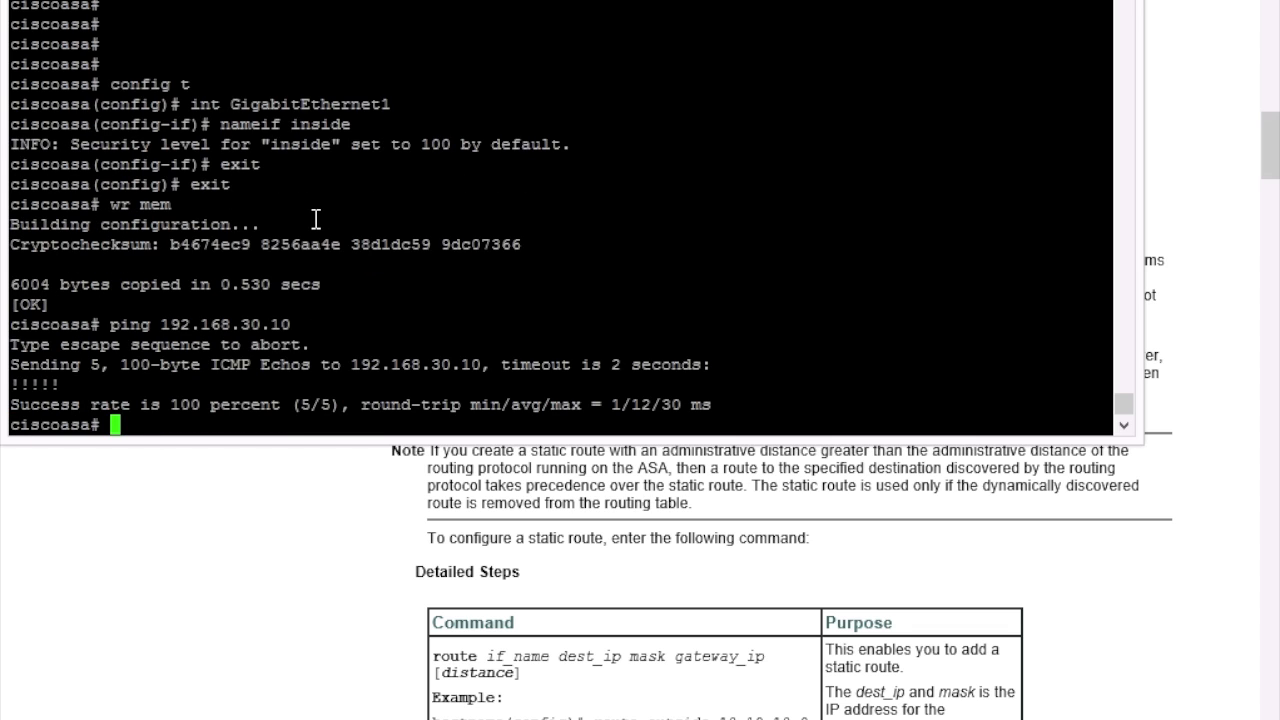
key("Up")
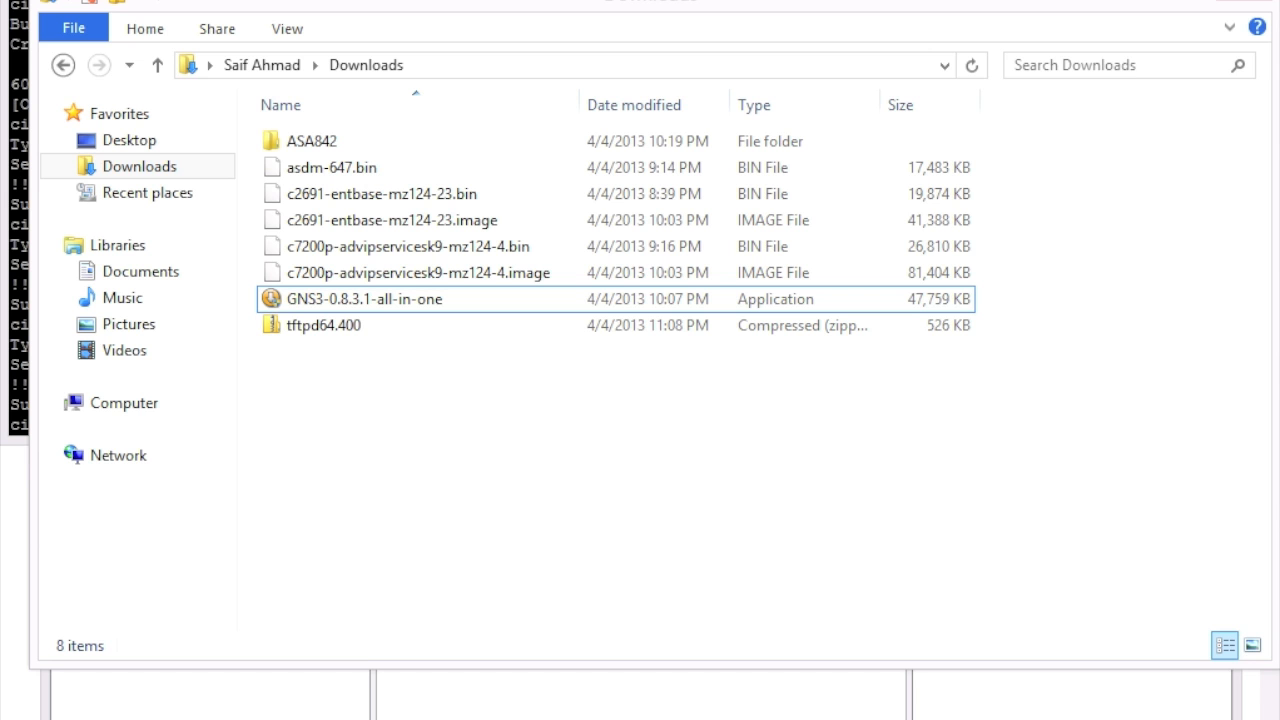
Step: Run tftpd64 straight from the tftpd64.400 archive in Downloads without extracting
left_click(330, 328)
double_click(330, 328)
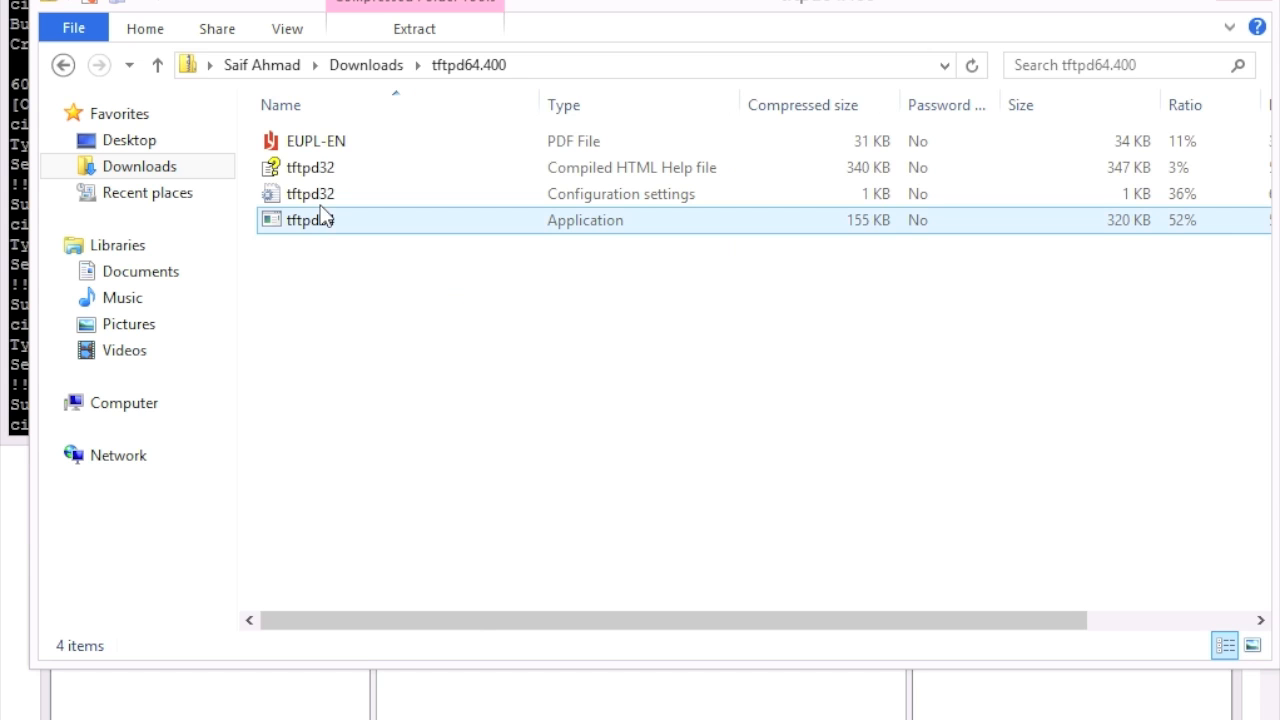
double_click(320, 225)
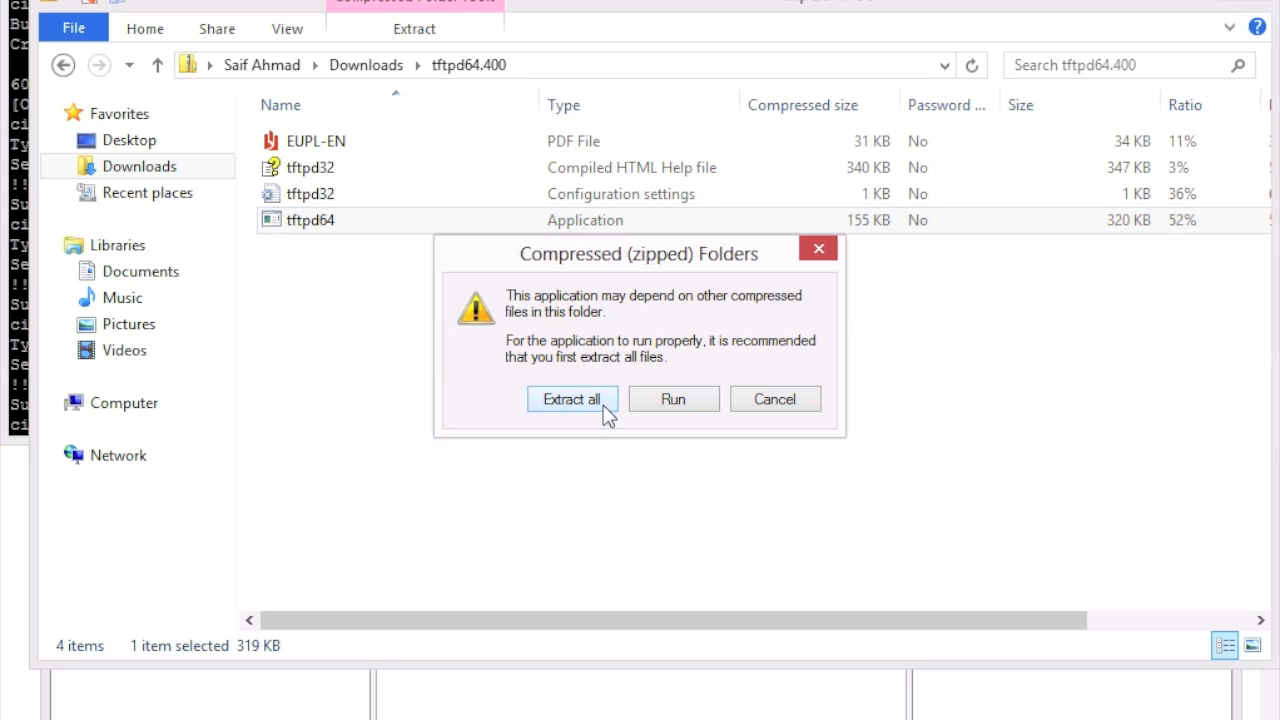
left_click(660, 402)
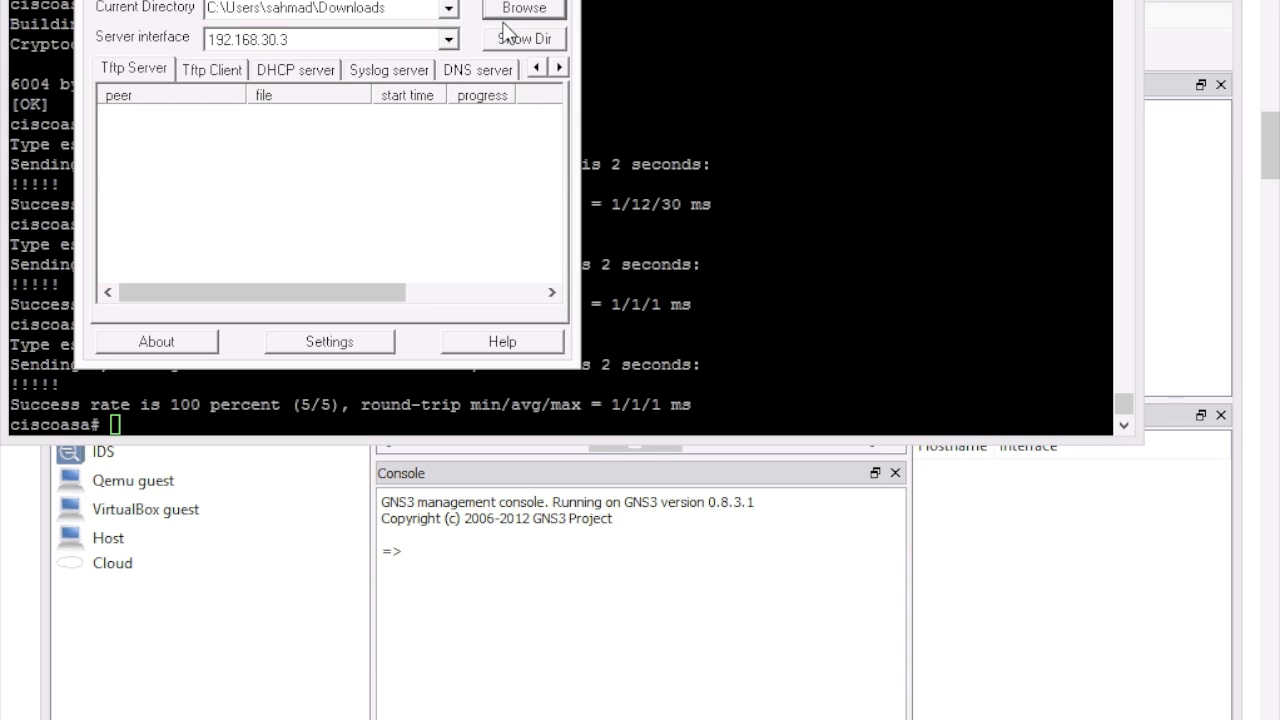
left_click(357, 408)
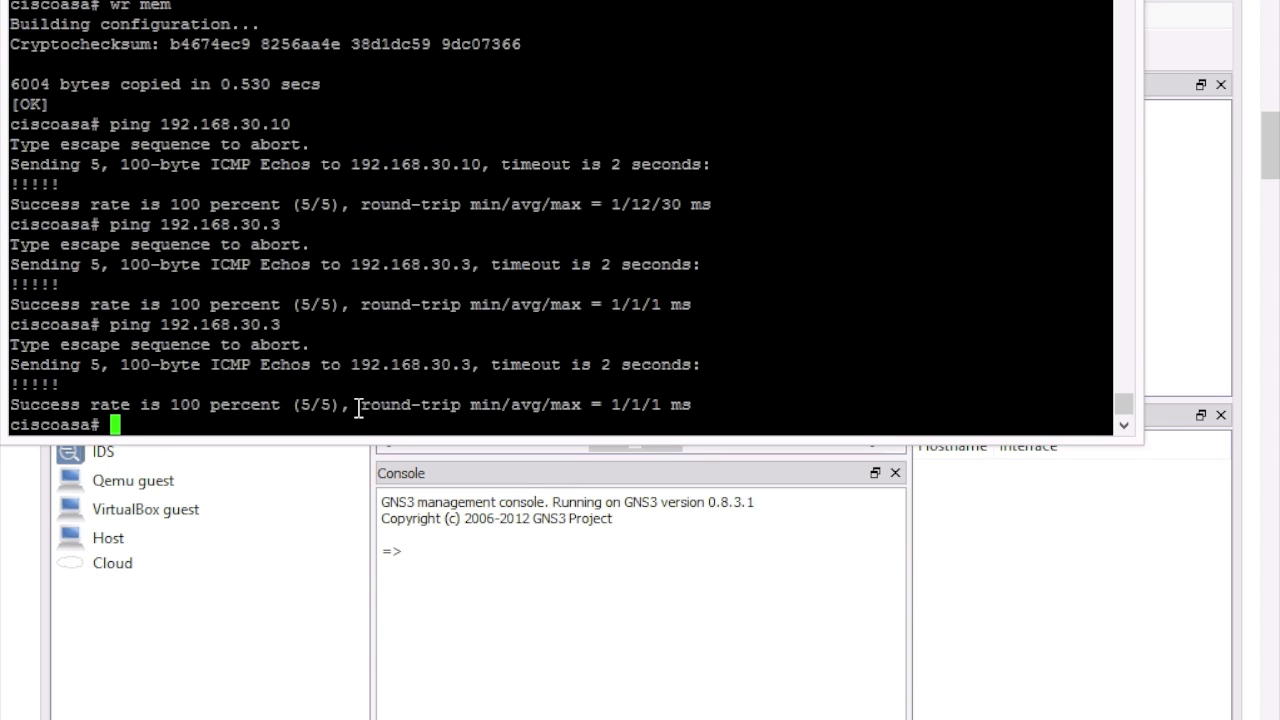
Step: Run copy tftp: flash: with host 192.168.30.3 and source file asdm-647.bin
type("t")
type("copy tft")
type("p ")
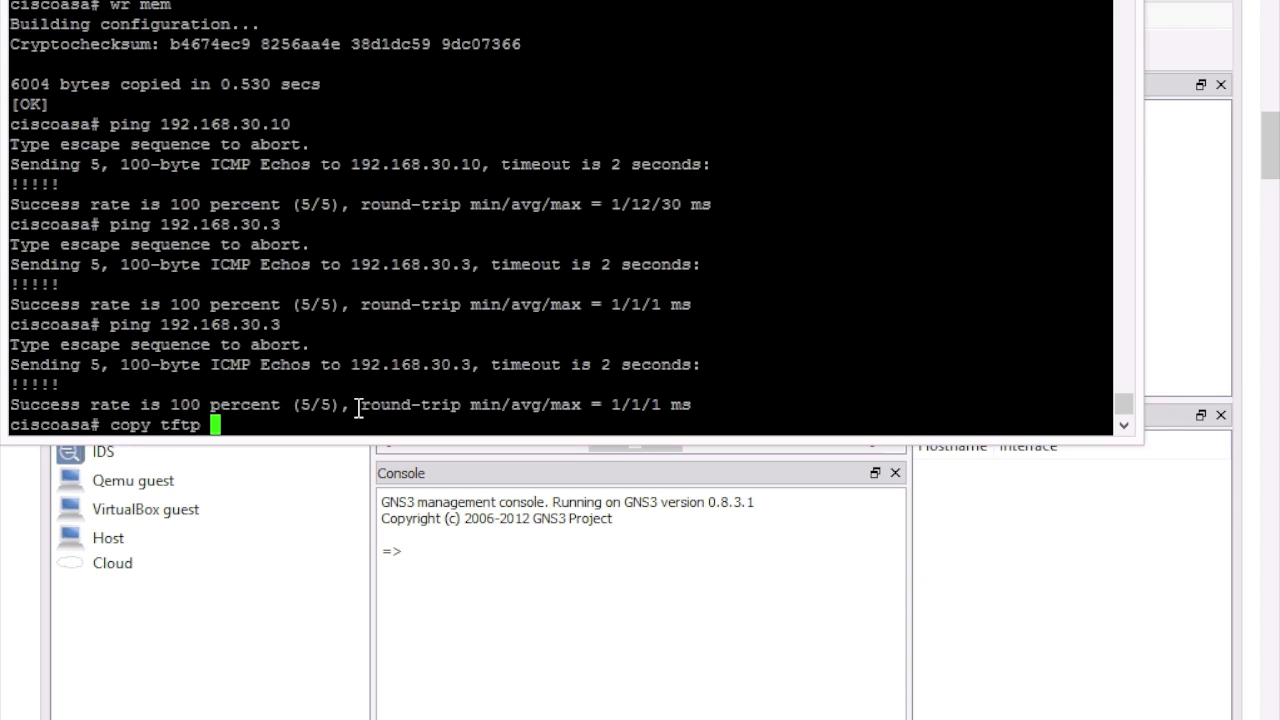
type("f")
key("BackSpace")
key("BackSpace")
key("BackSpace")
type("p: flash")
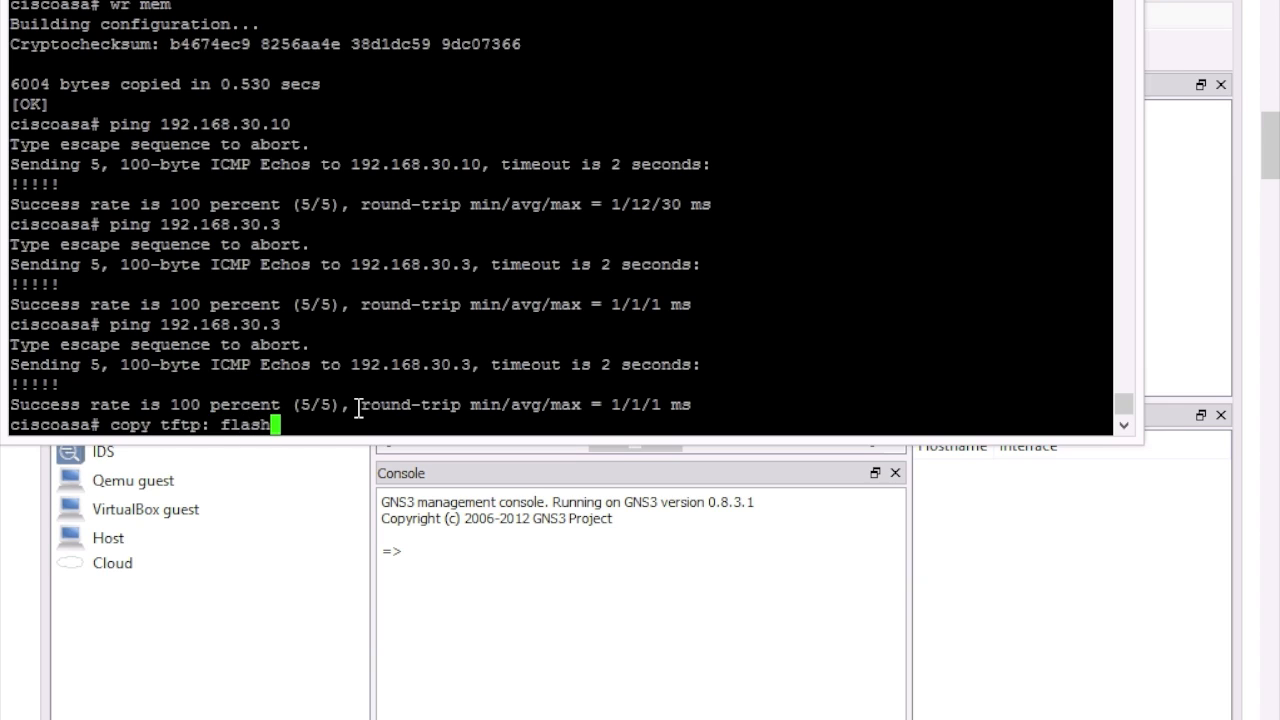
type(":")
key("Return")
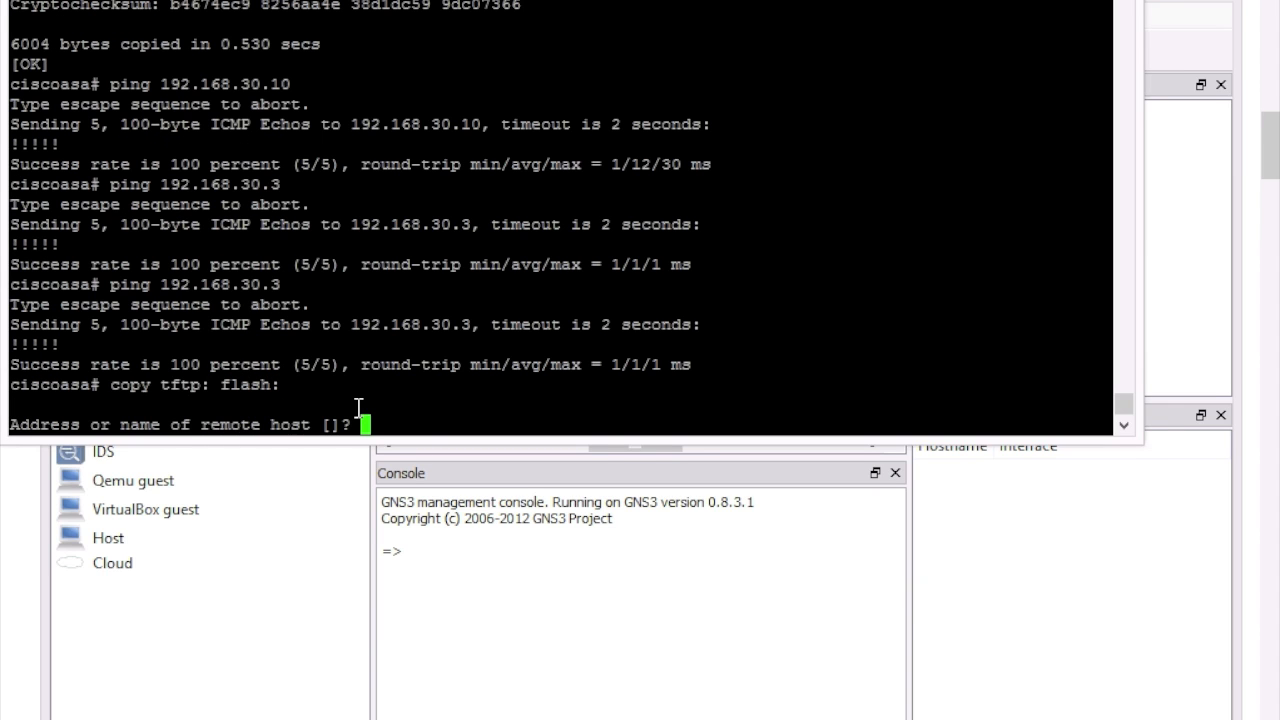
type("192.168.30.3")
key("Return")
type("as")
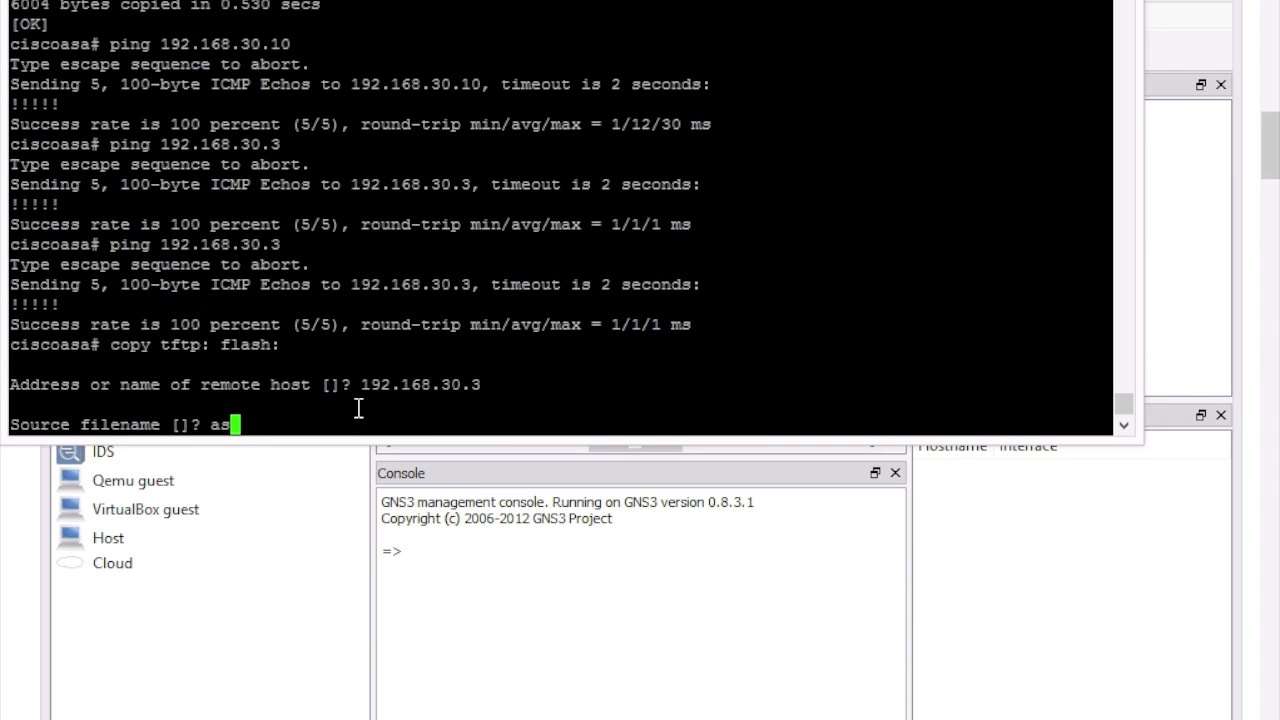
type("dm-647.bin")
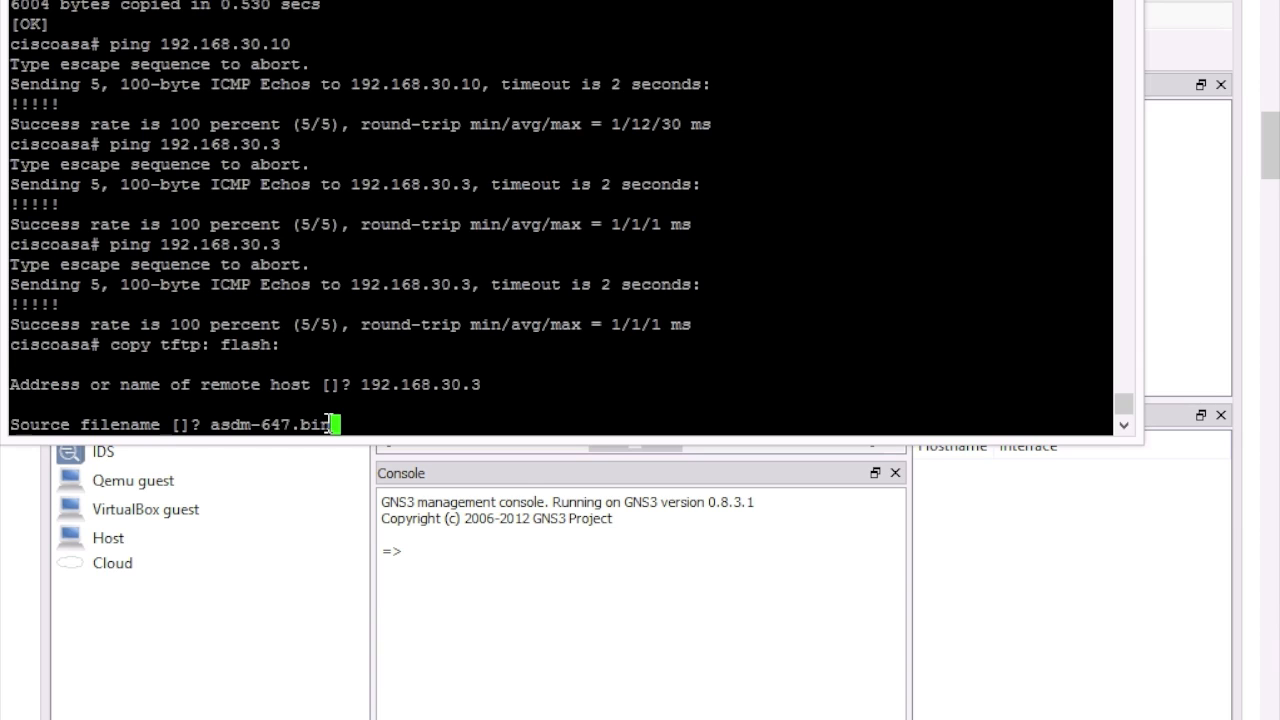
key("Return")
key("Return")
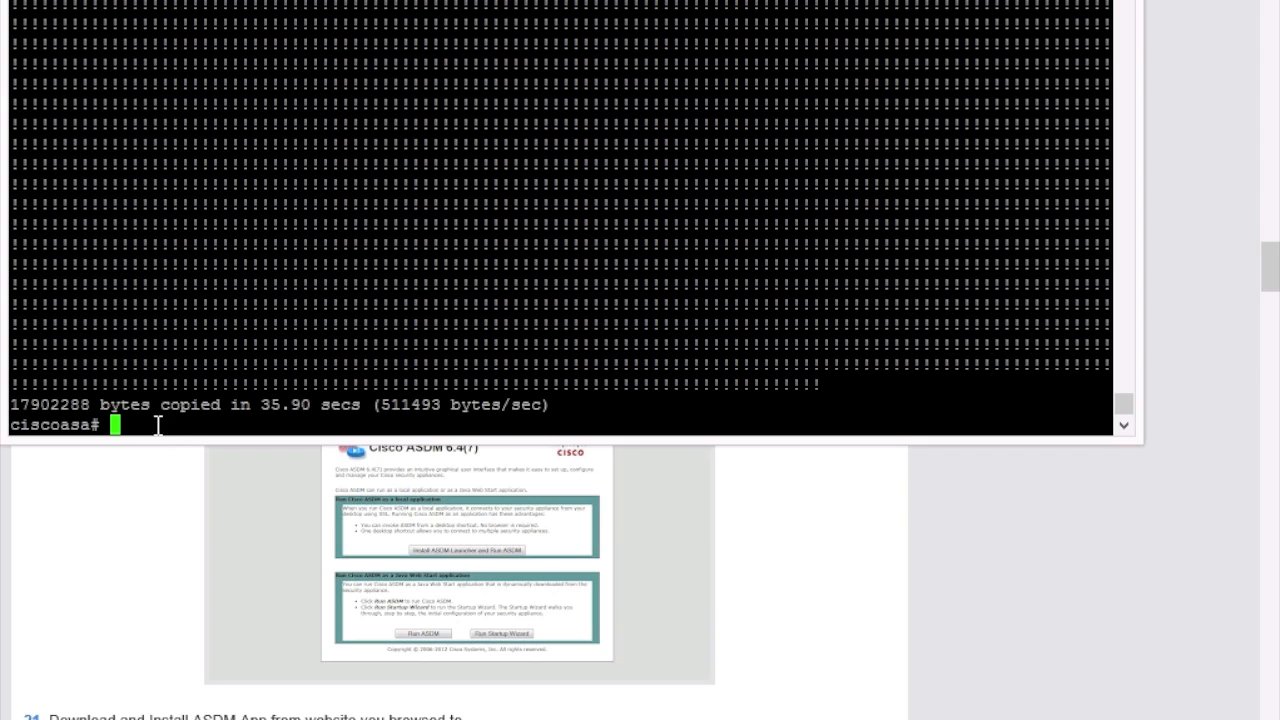
Step: Set the ASDM image to flash:asdm-647.bin, enable HTTP server, allow 192.168.30.0/24 on inside
right_click(354, 409)
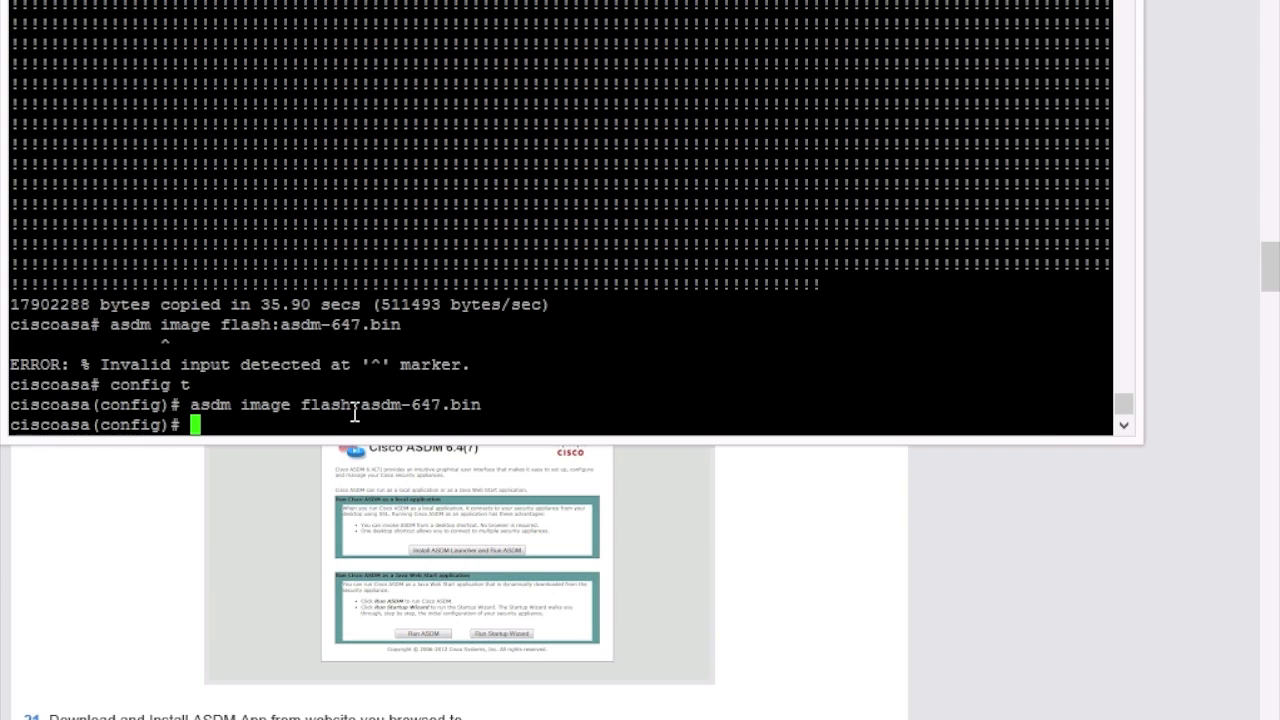
type("http server enable")
key("Return")
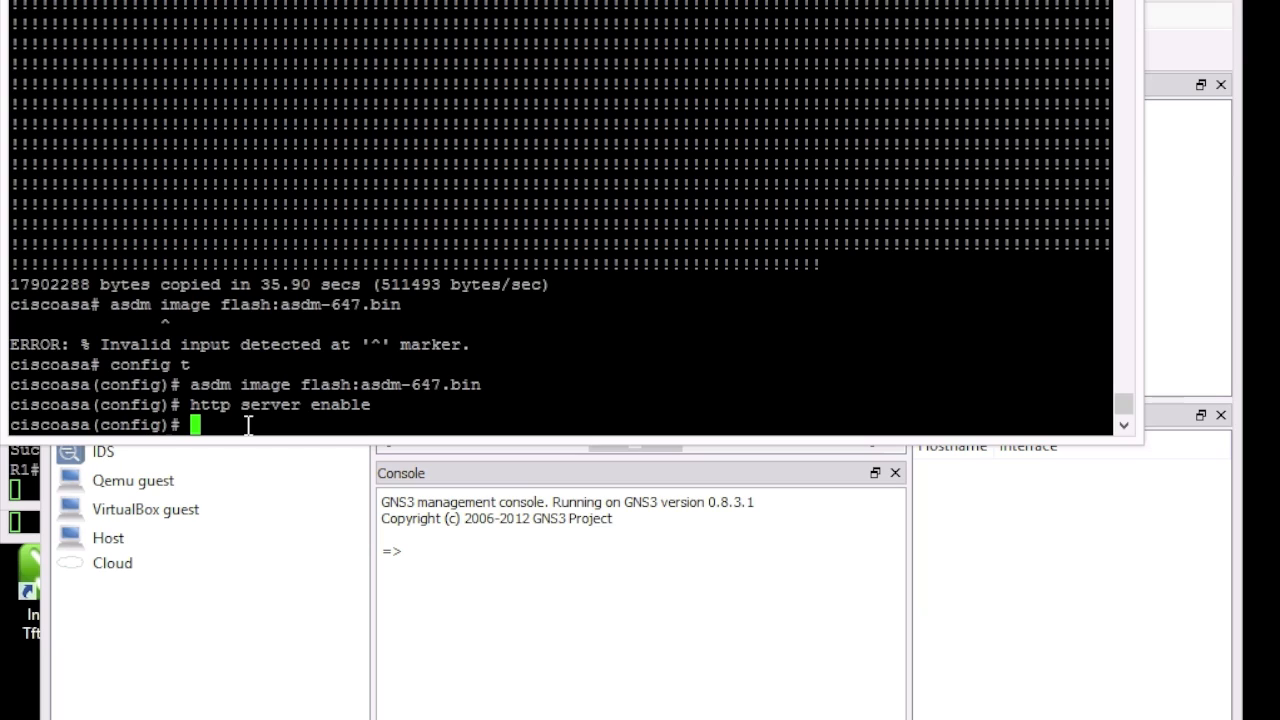
type("http 192.168.3")
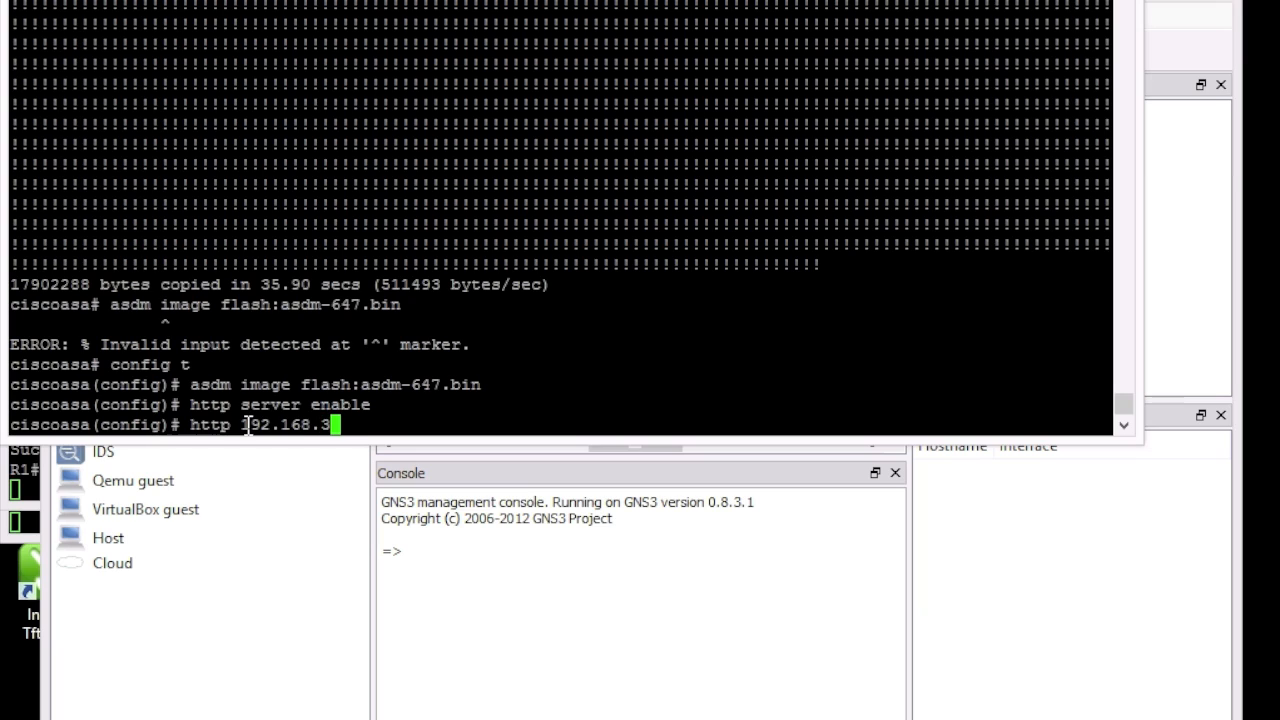
type("0.0 255.255.255")
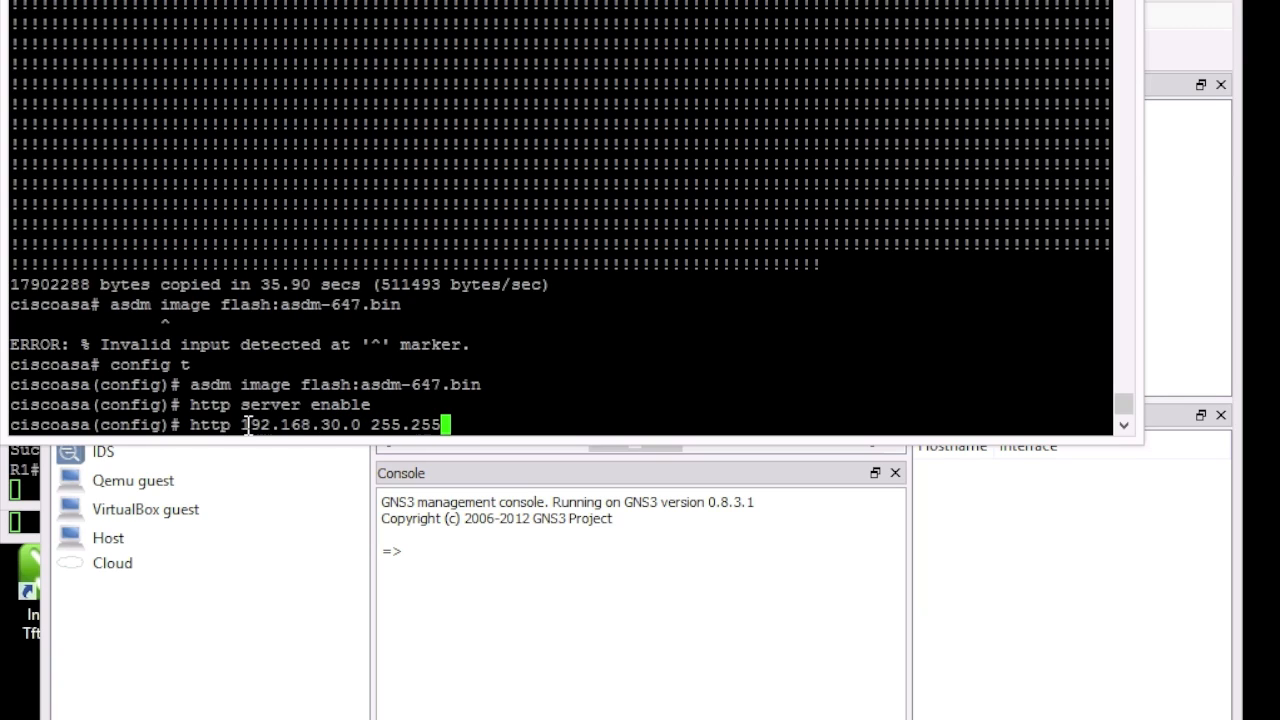
type(".0 inisde")
key("BackSpace")
key("BackSpace")
key("BackSpace")
key("BackSpace")
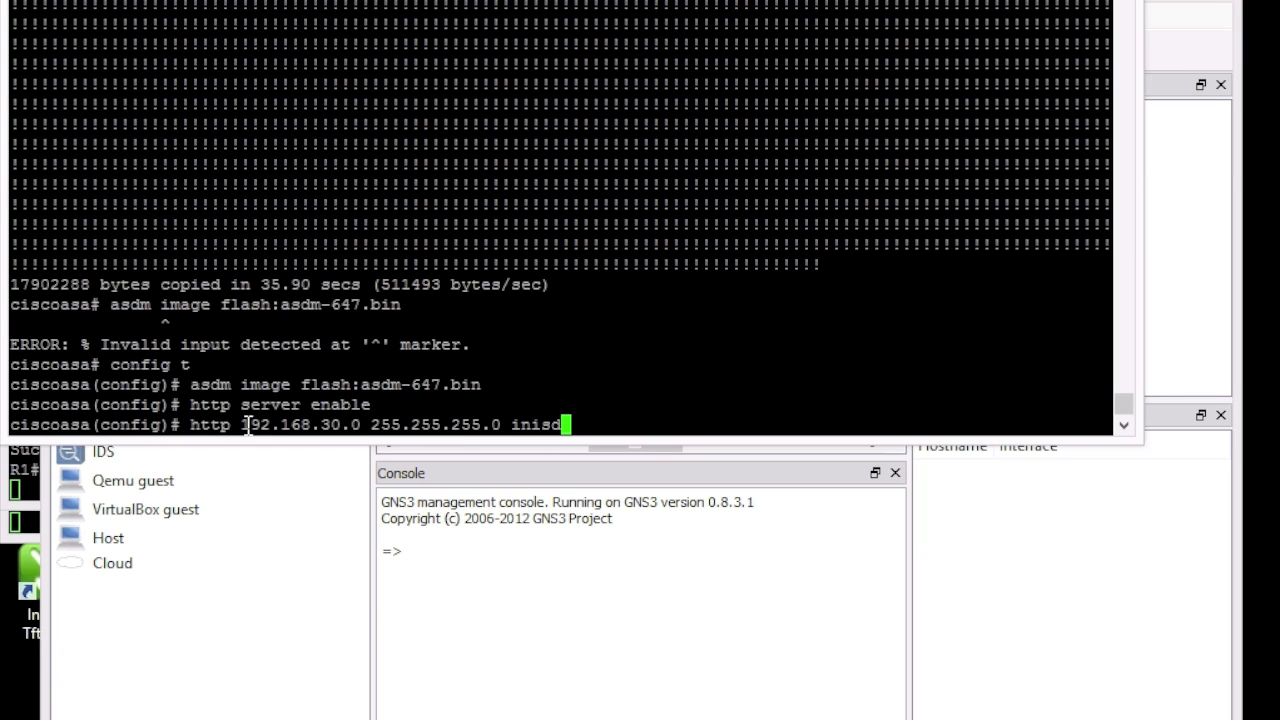
type("side")
key("Return")
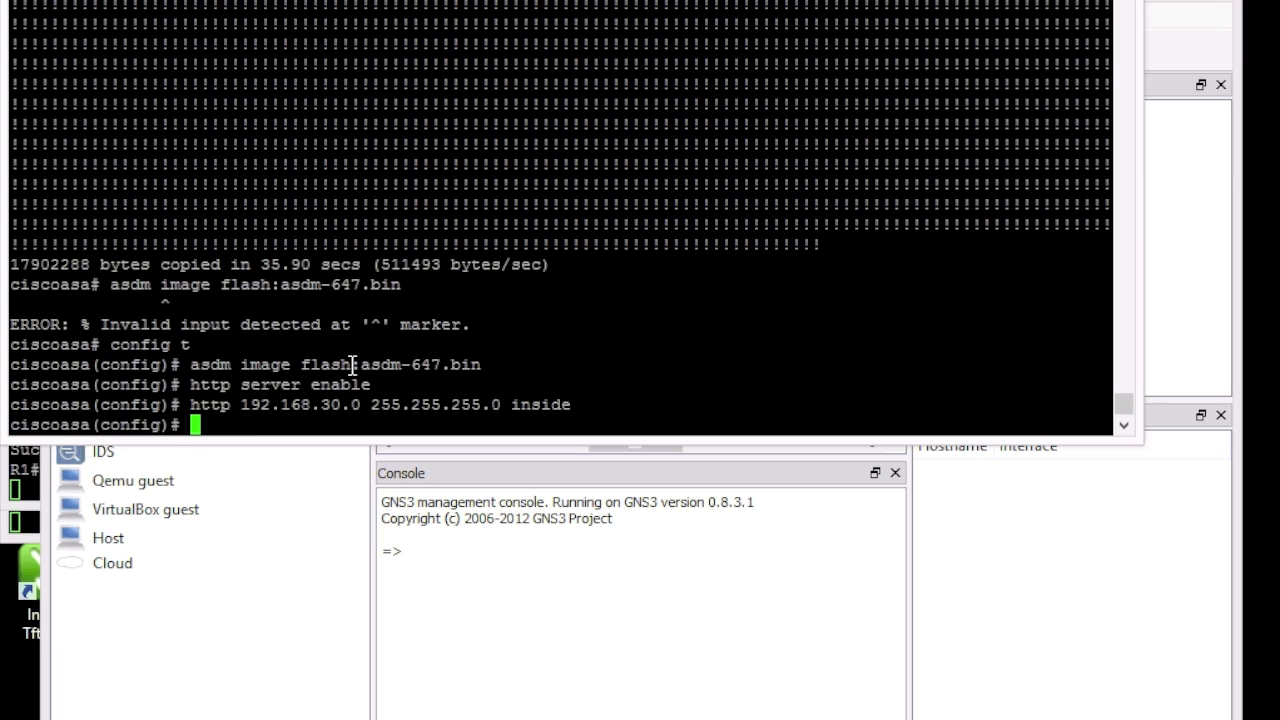
Step: Create a privilege-15 admin user with a password, exit, and save with wr mem
type("username ")
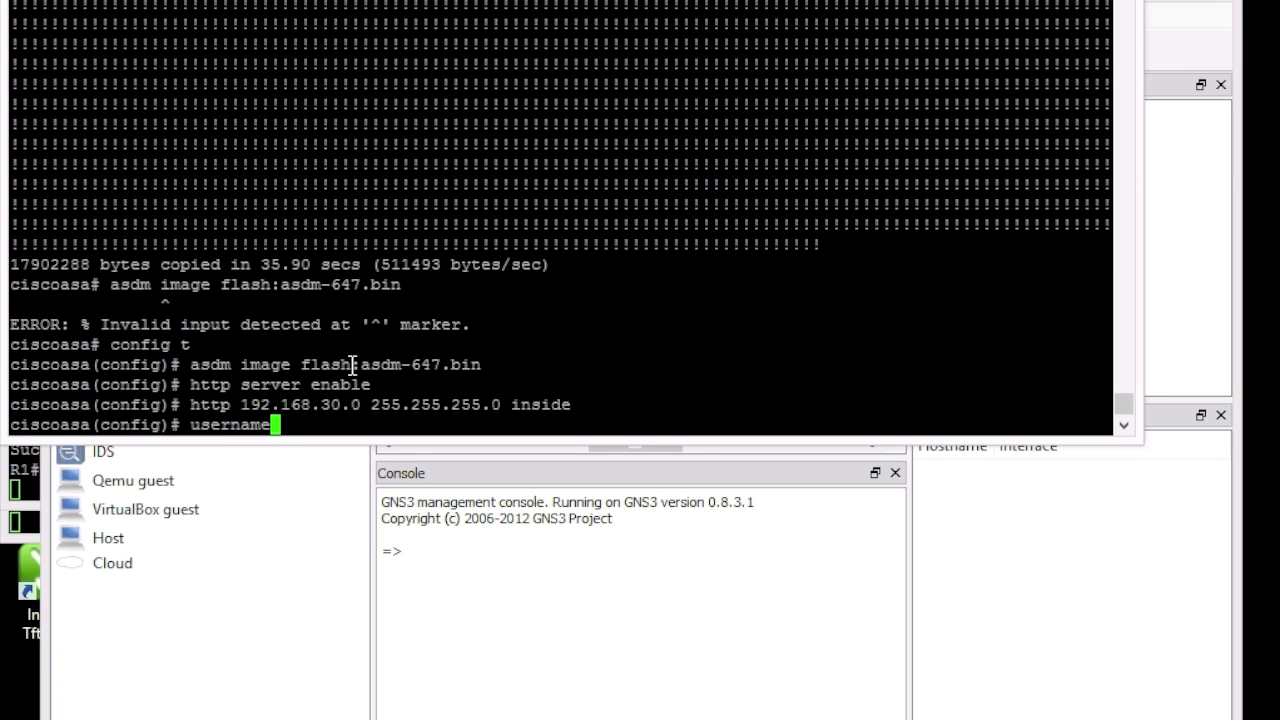
type("admin ")
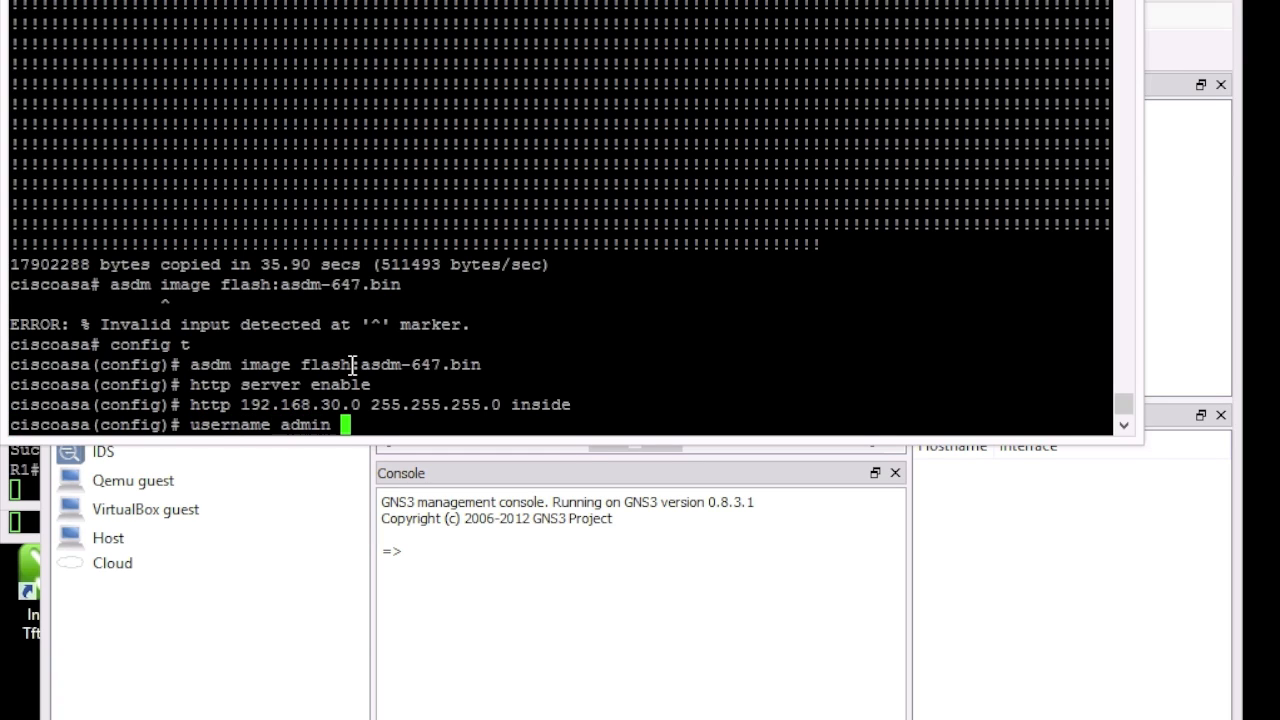
type("password ")
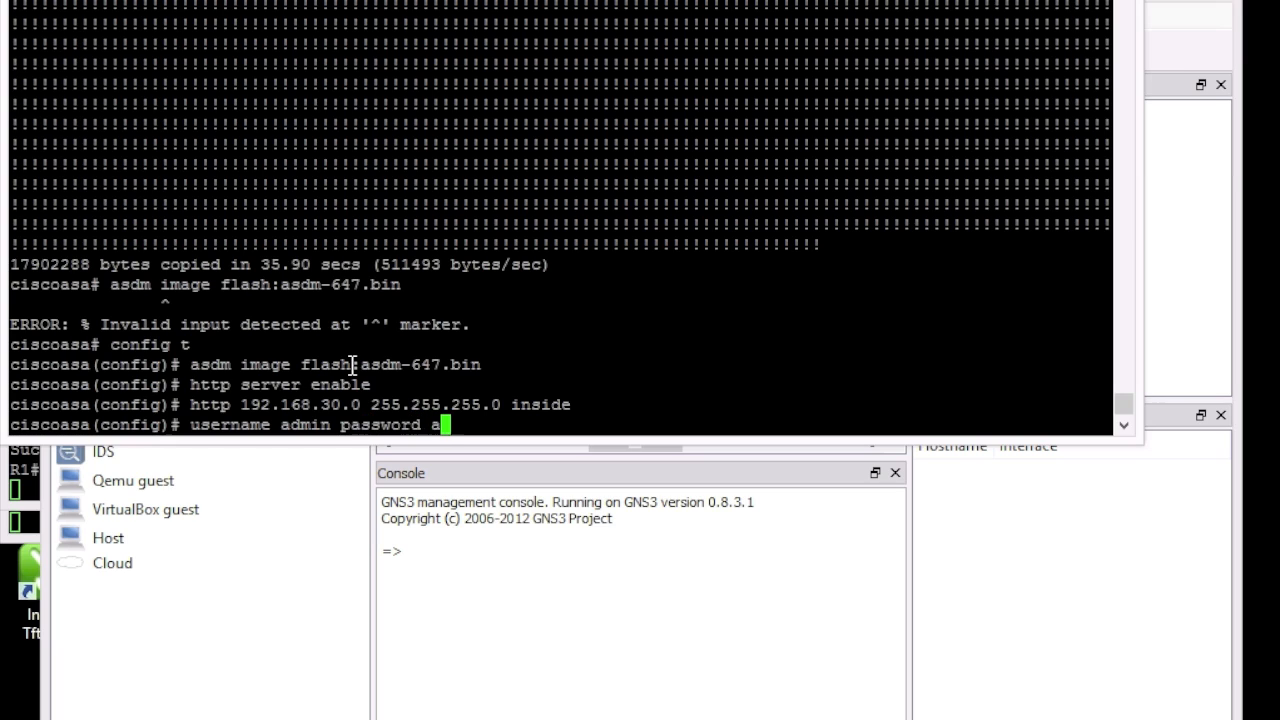
type("cisco privilege")
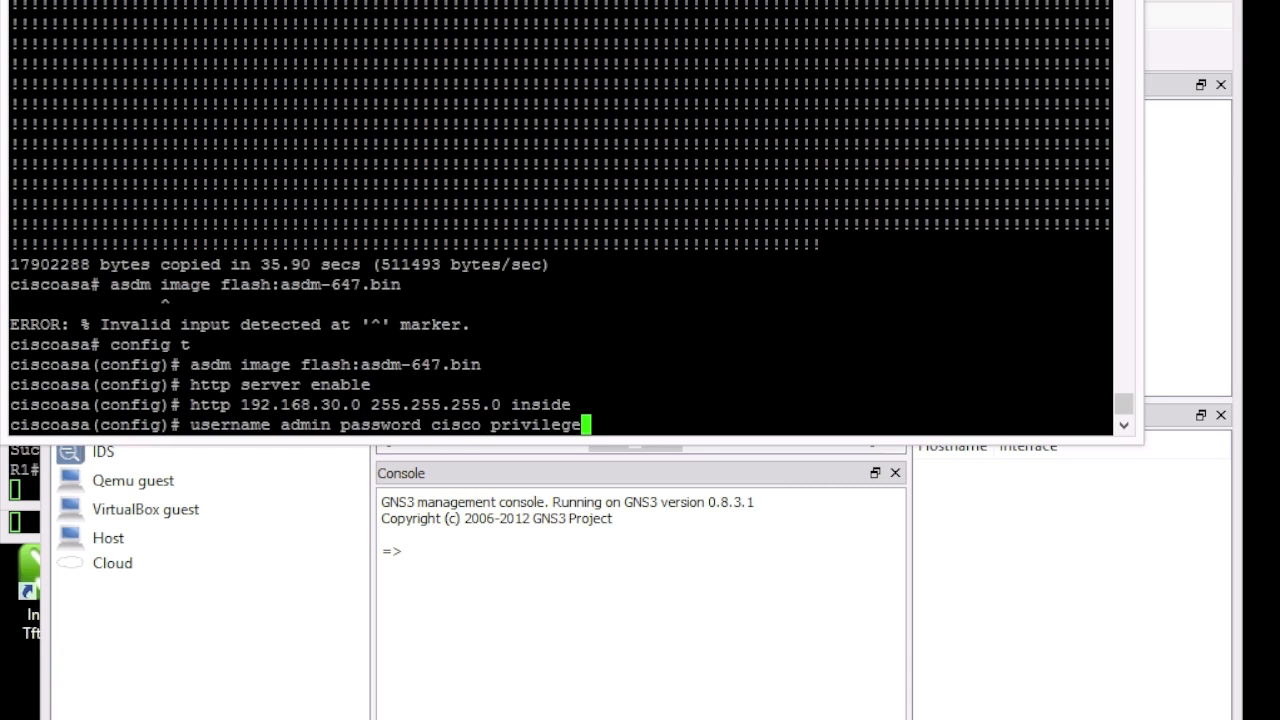
type(" 15")
key("Return")
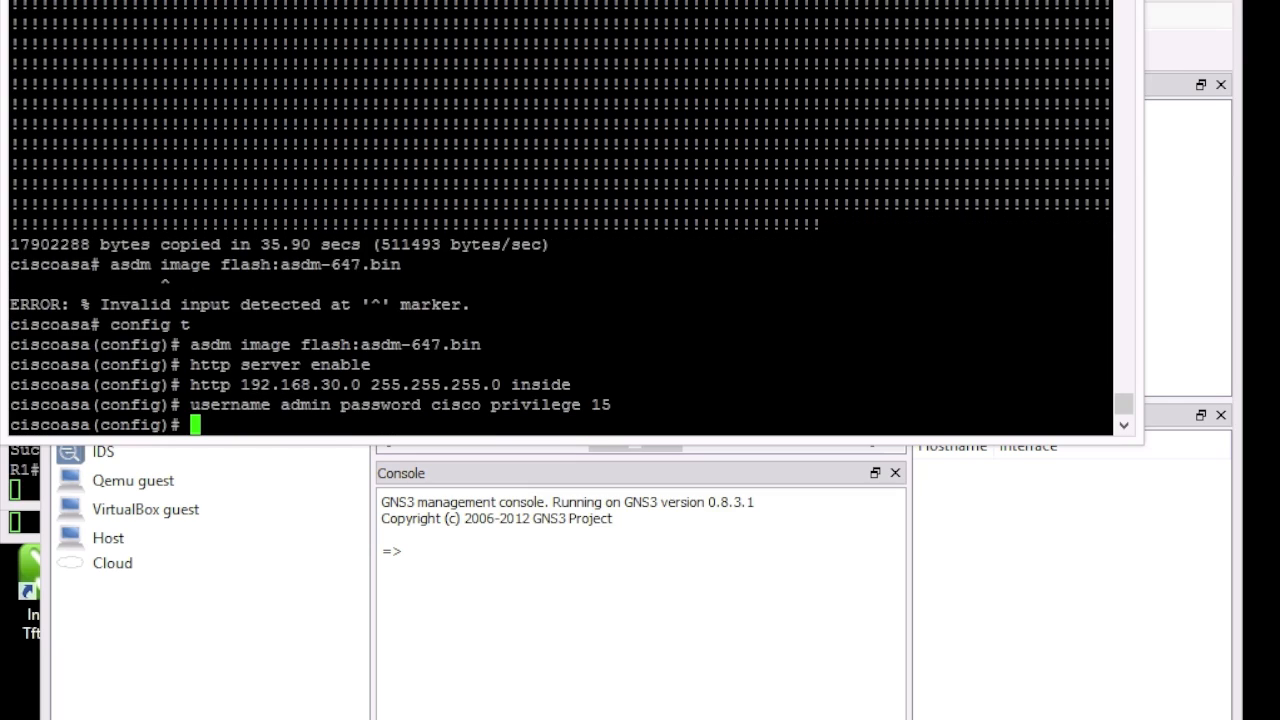
type("wr mem")
key("BackSpace")
key("BackSpace")
key("BackSpace")
key("BackSpace")
key("BackSpace")
key("BackSpace")
type("exit")
key("Return")
type("wr mem")
key("Return")
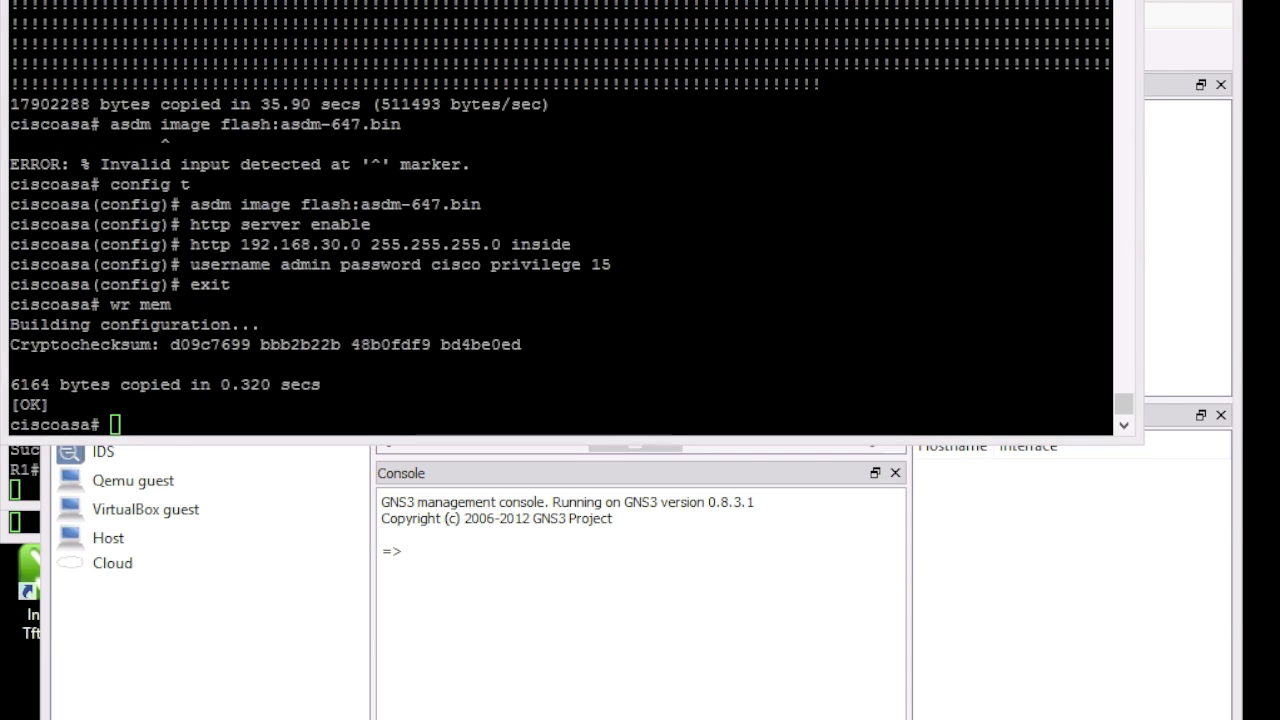
right_click(80, 719)
left_click(100, 693)
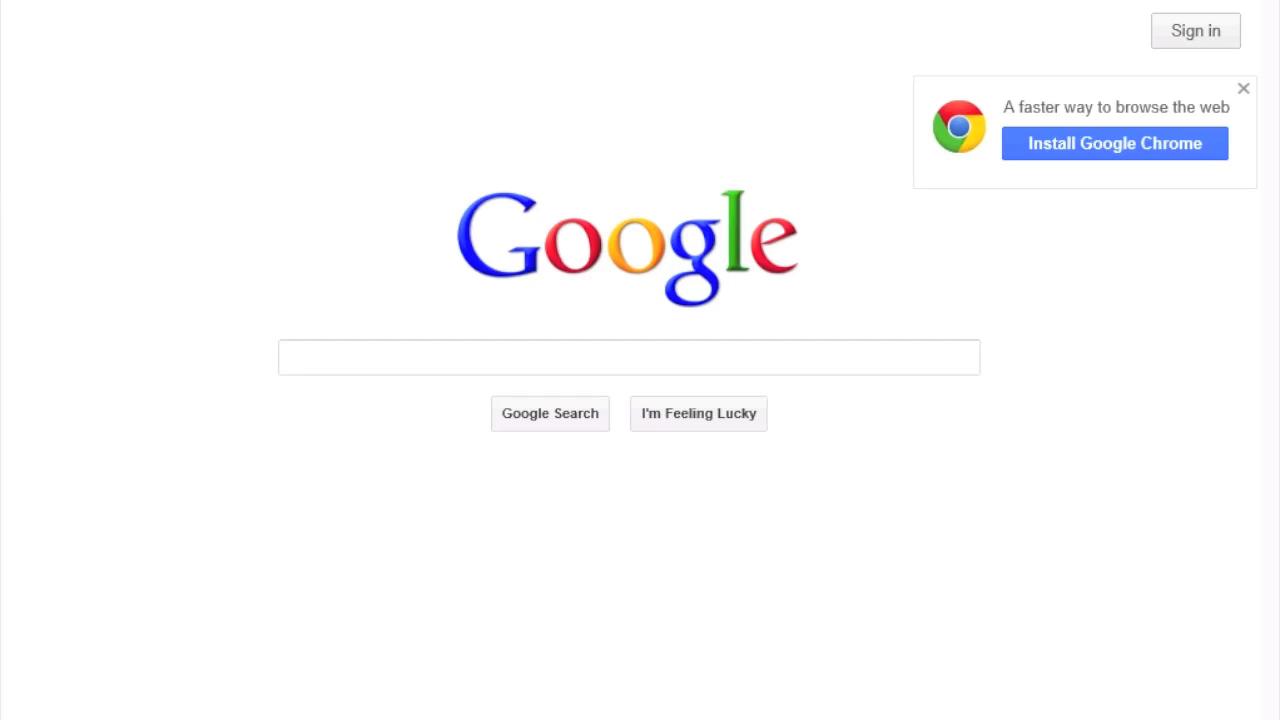
type("h")
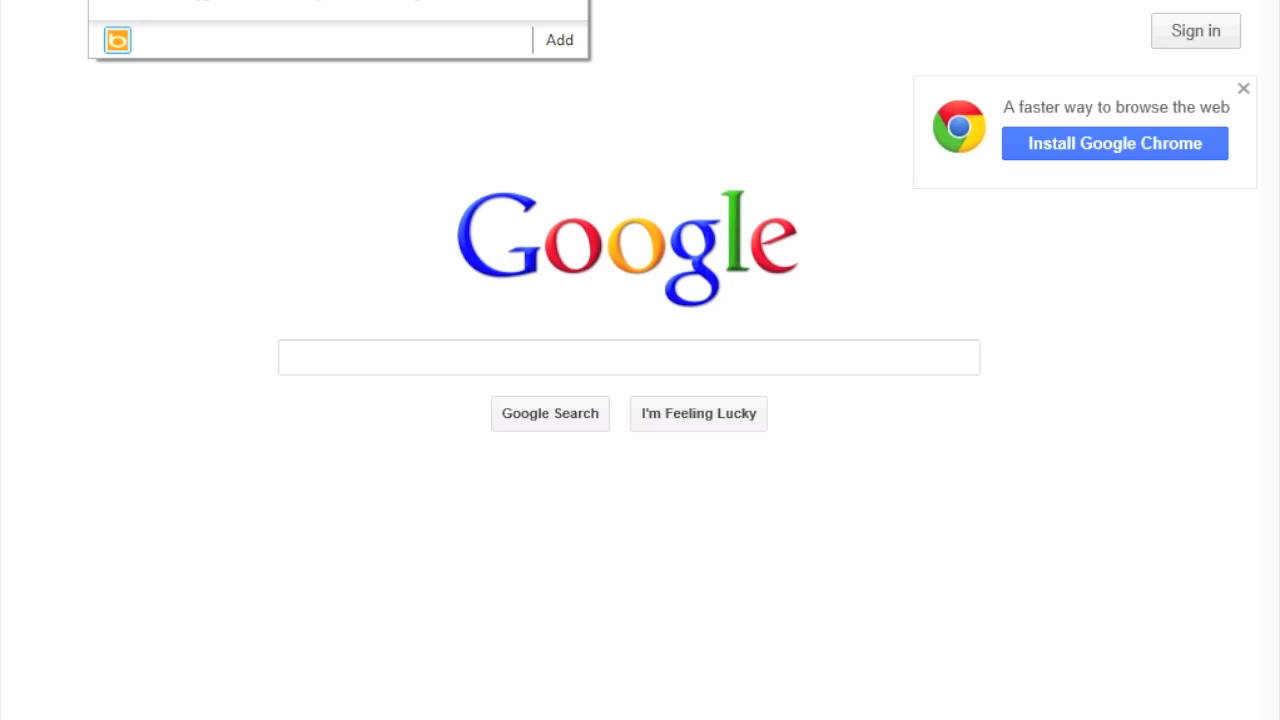
key("Return")
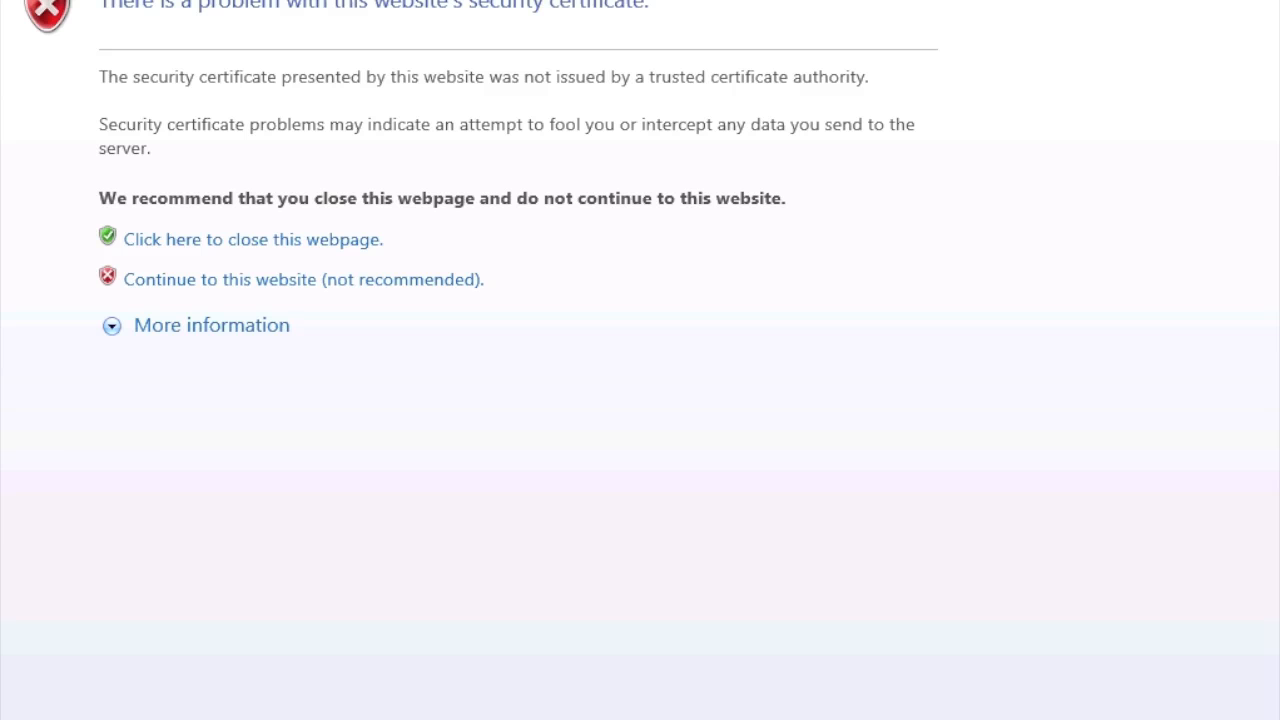
left_click(201, 283)
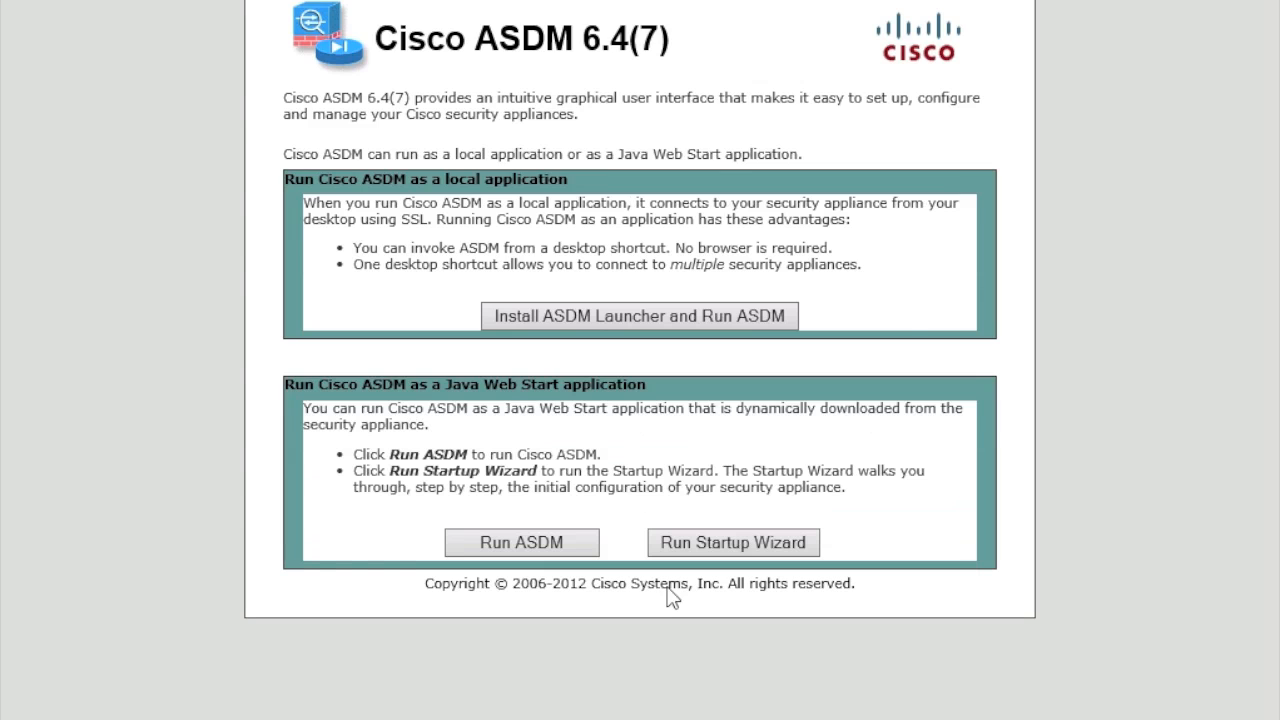
Step: Run ASDM, accept its certificate, and log in with the admin username and password
left_click(576, 541)
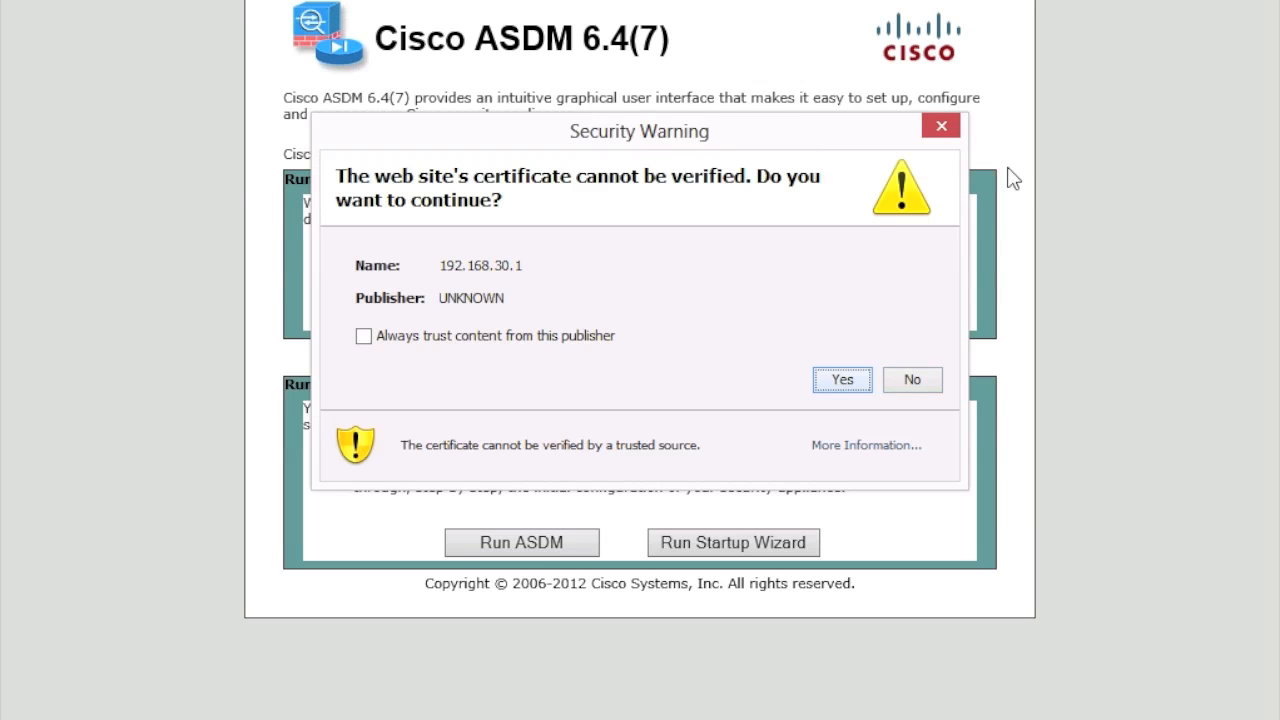
left_click(845, 384)
type("admin")
key("Tab")
type("cisco")
key("Return")
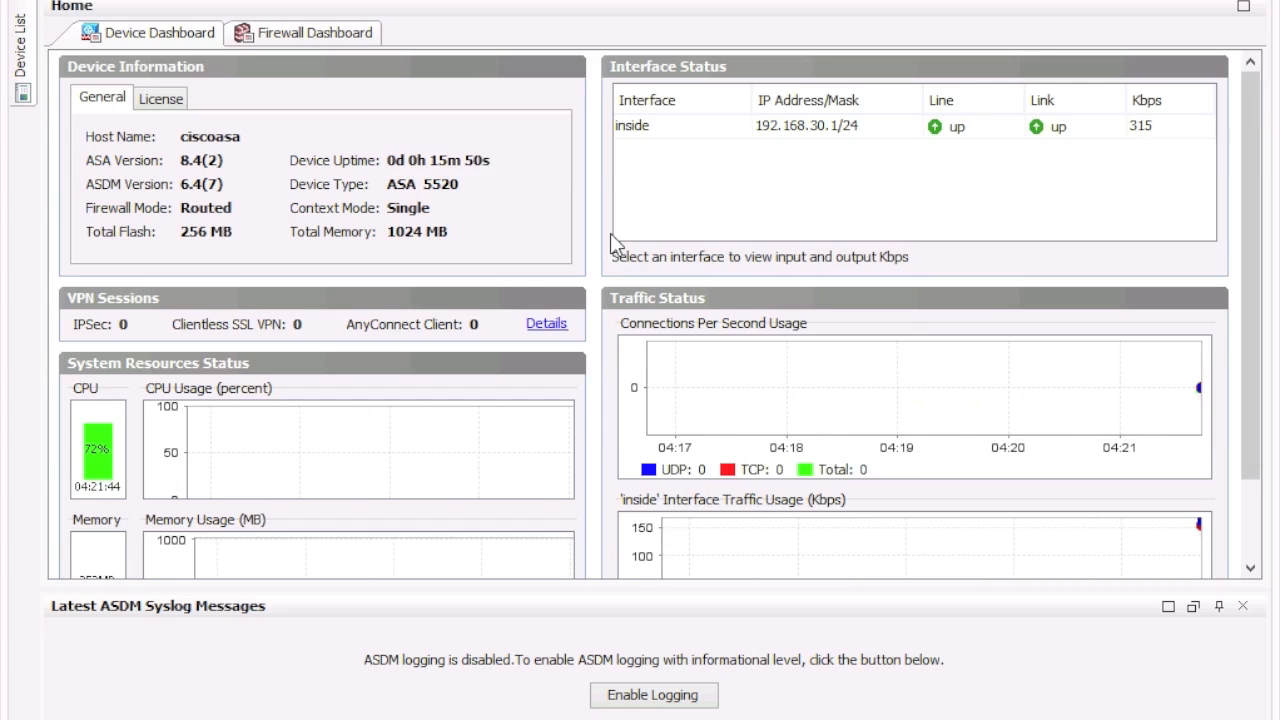
Step: Show the ciscoasa Home Device Dashboard and enable logging in the ASDM Syslog pane
left_click(475, 505)
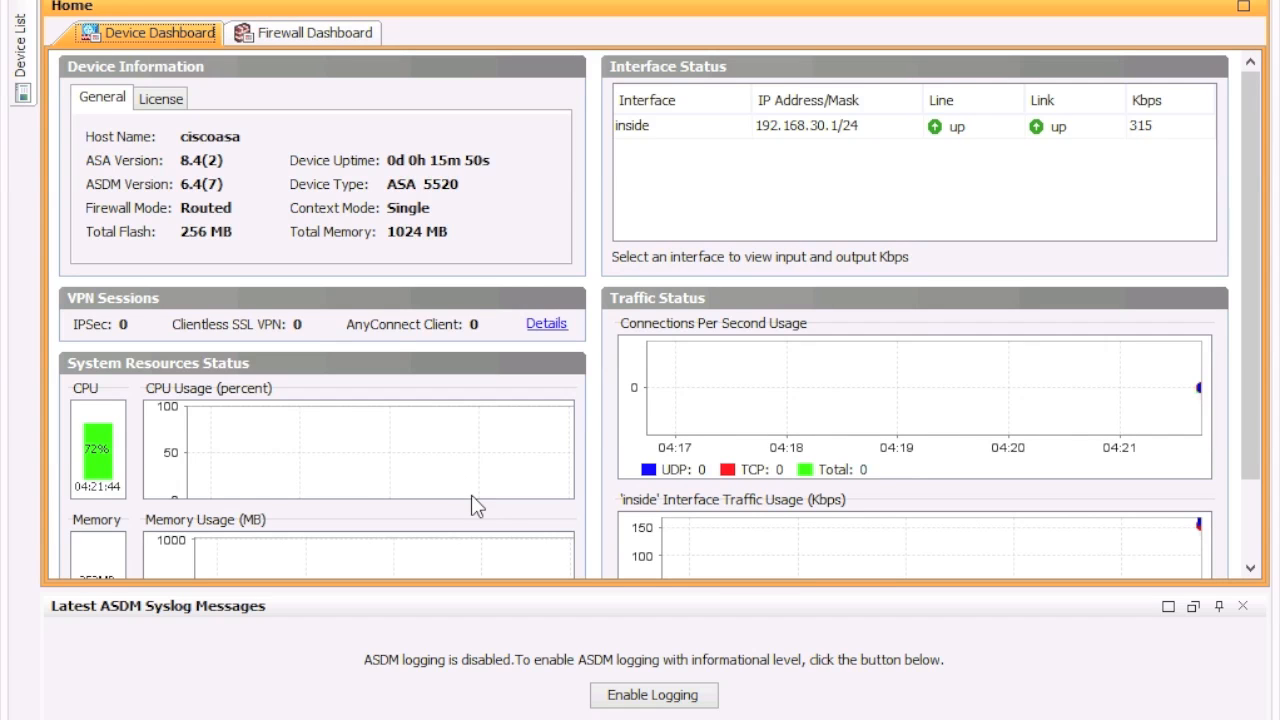
left_click(668, 694)
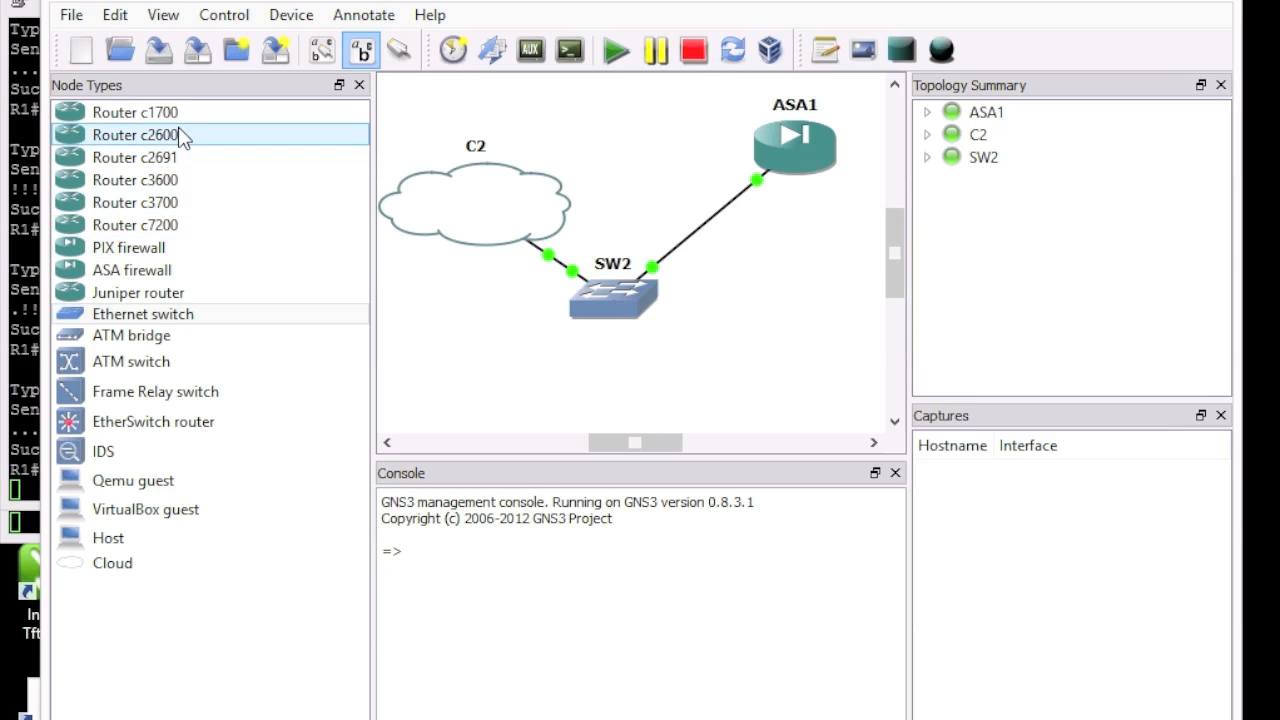
left_click(174, 161)
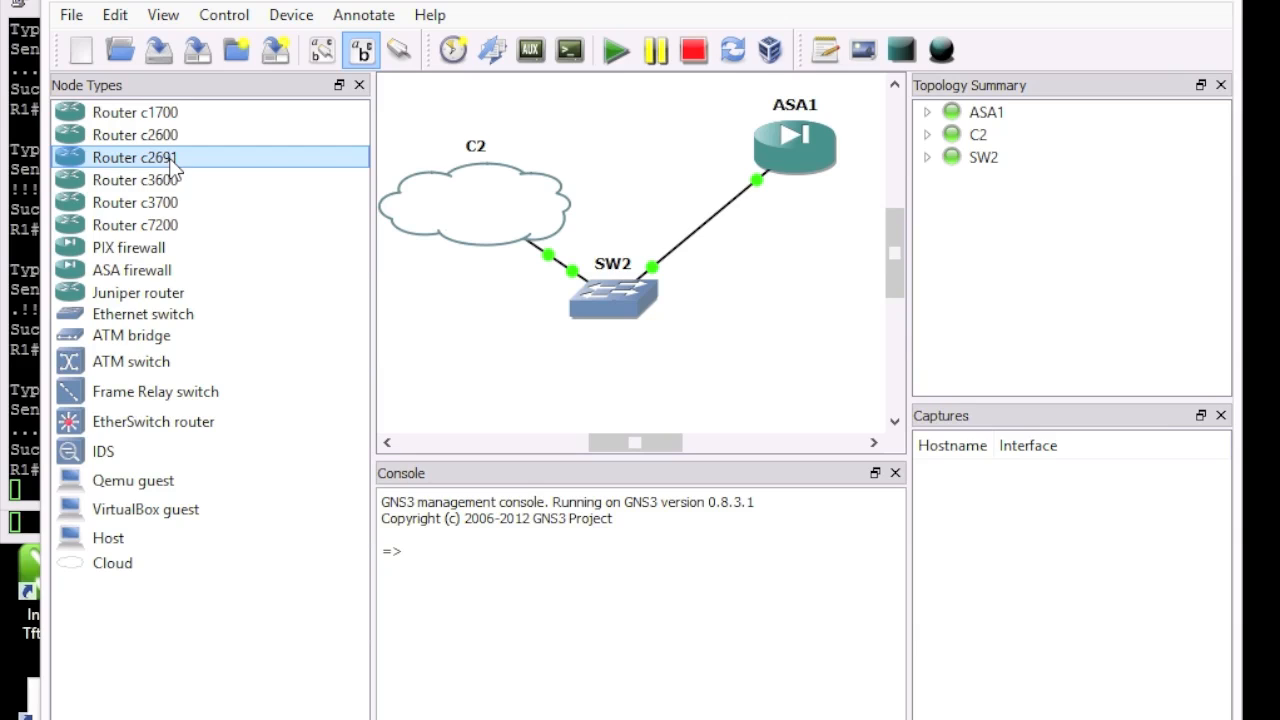
left_click(174, 226)
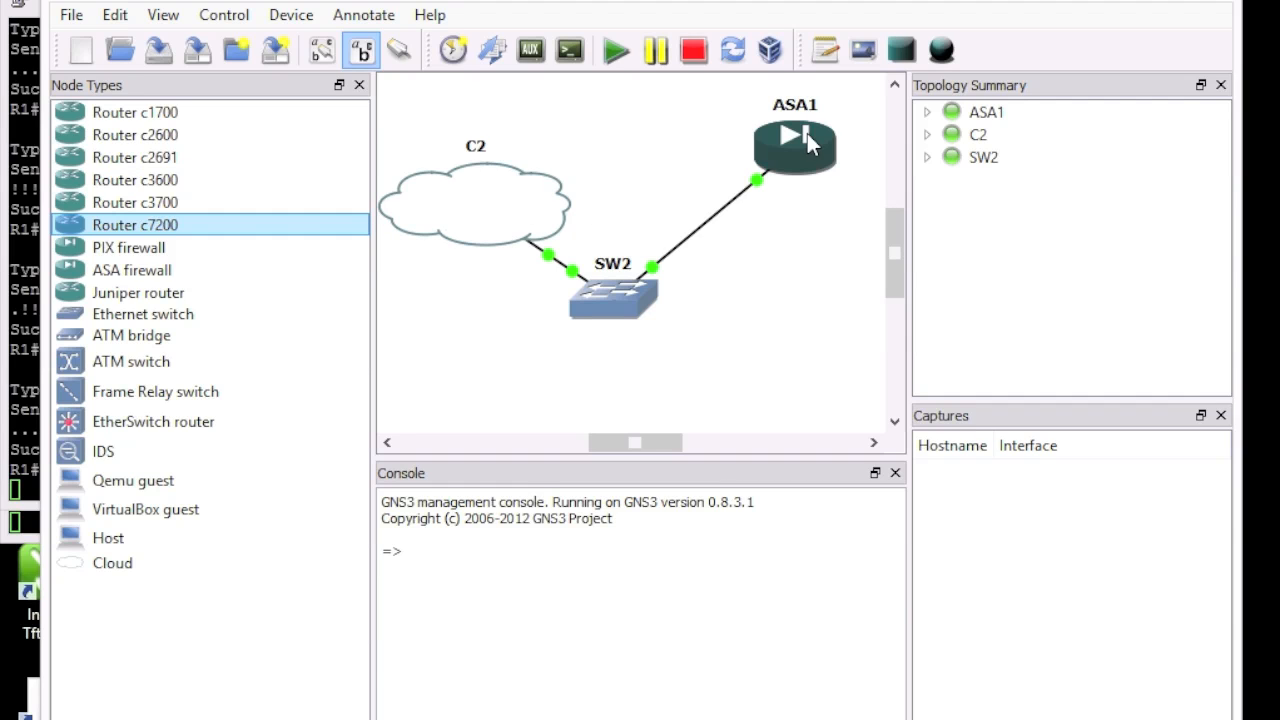
mouse_move(814, 138)
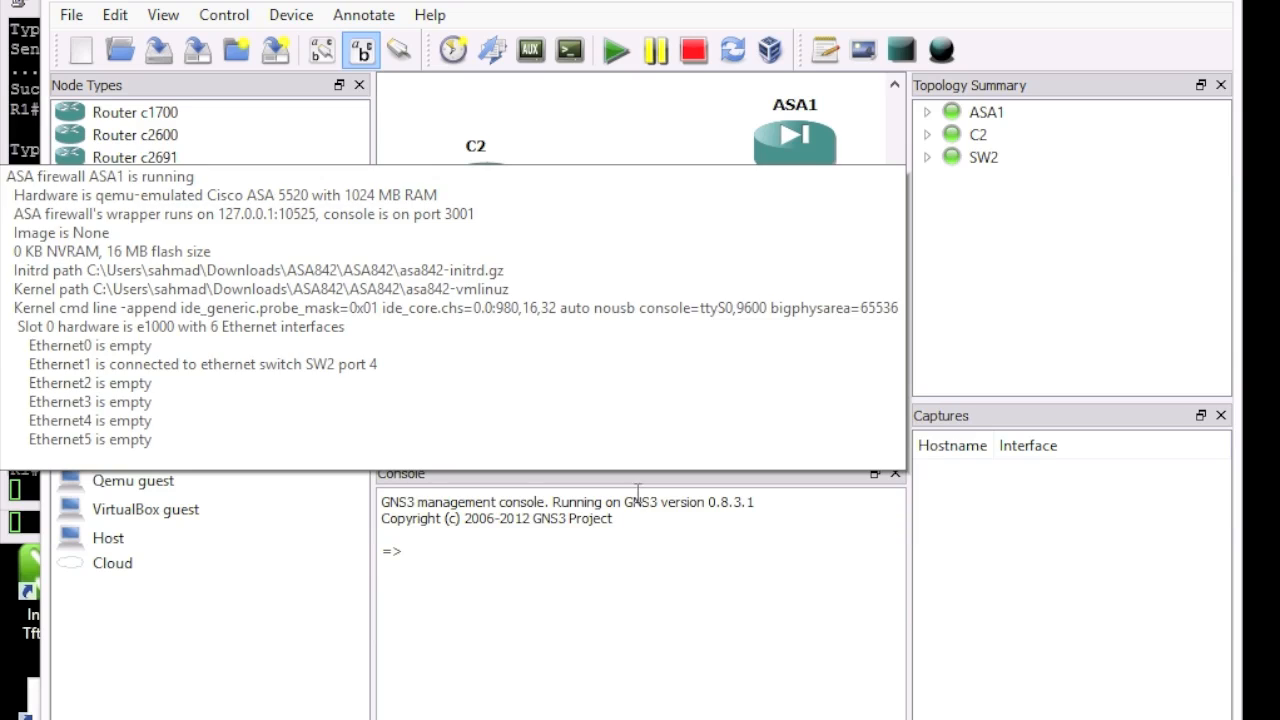